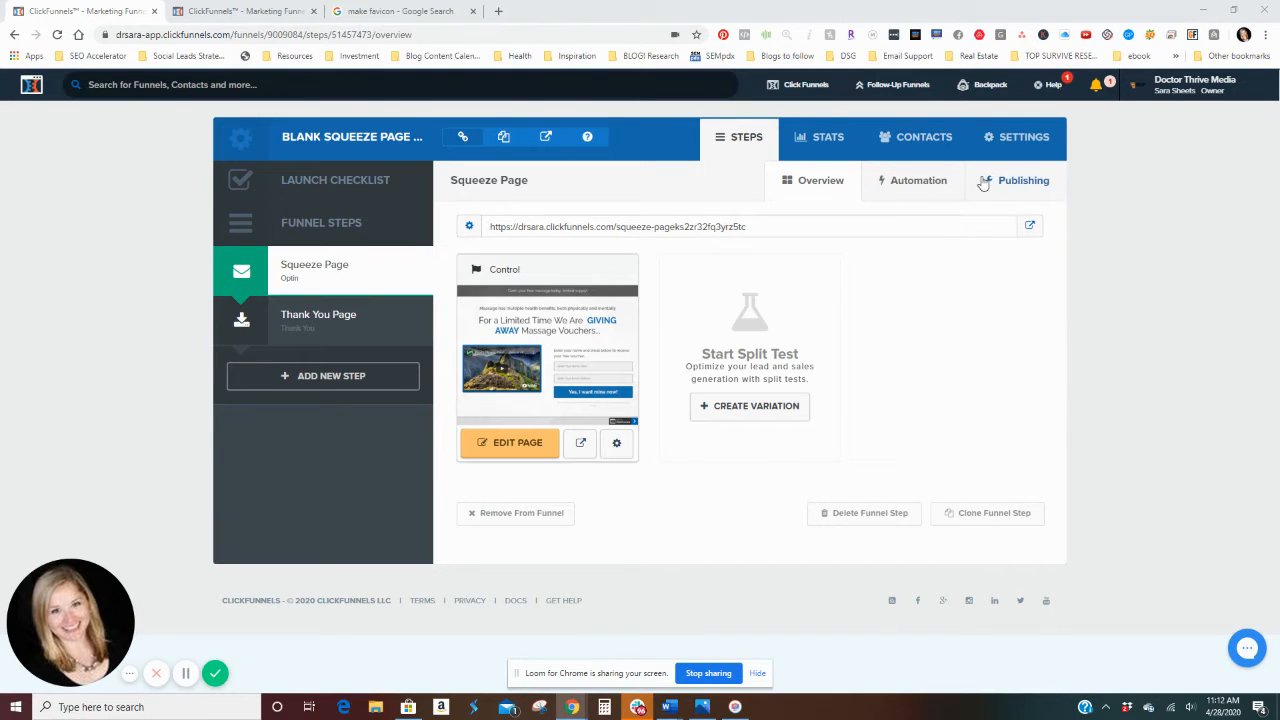
Step: Review the funnel's page statistics and its contact list
{"action": "left_click", "coordinate": [825, 147]}
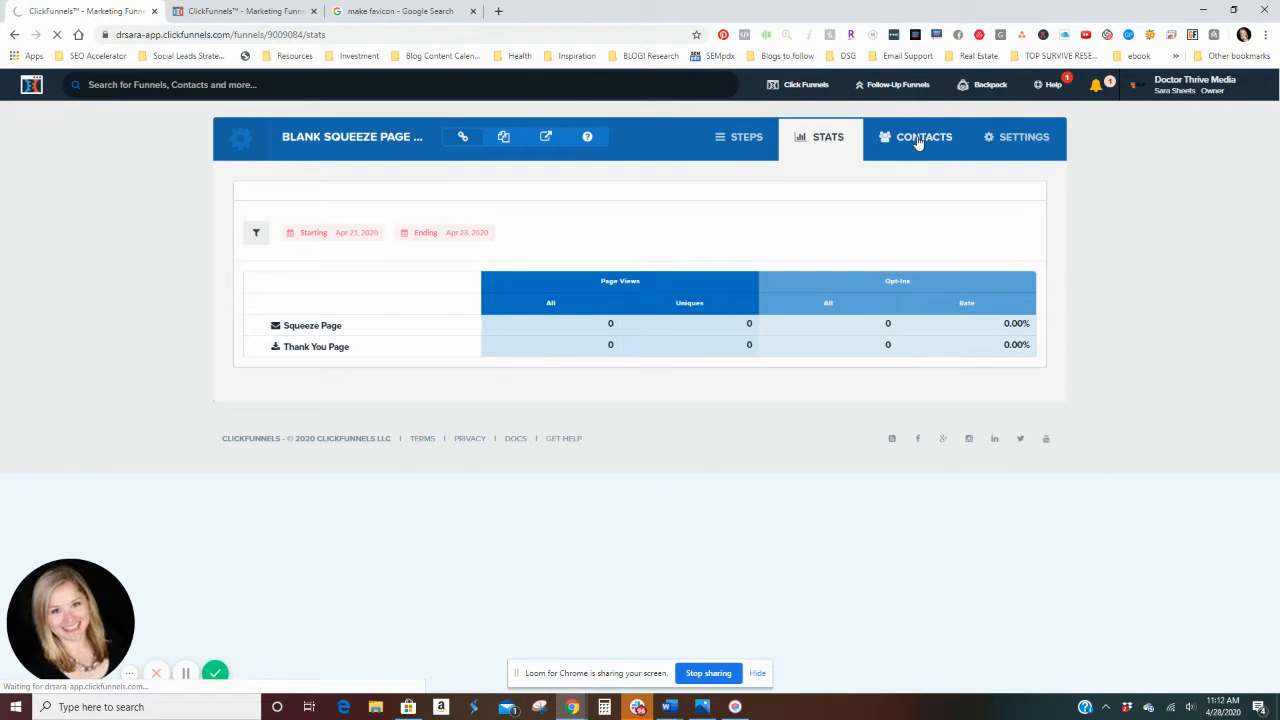
{"action": "left_click", "coordinate": [916, 141]}
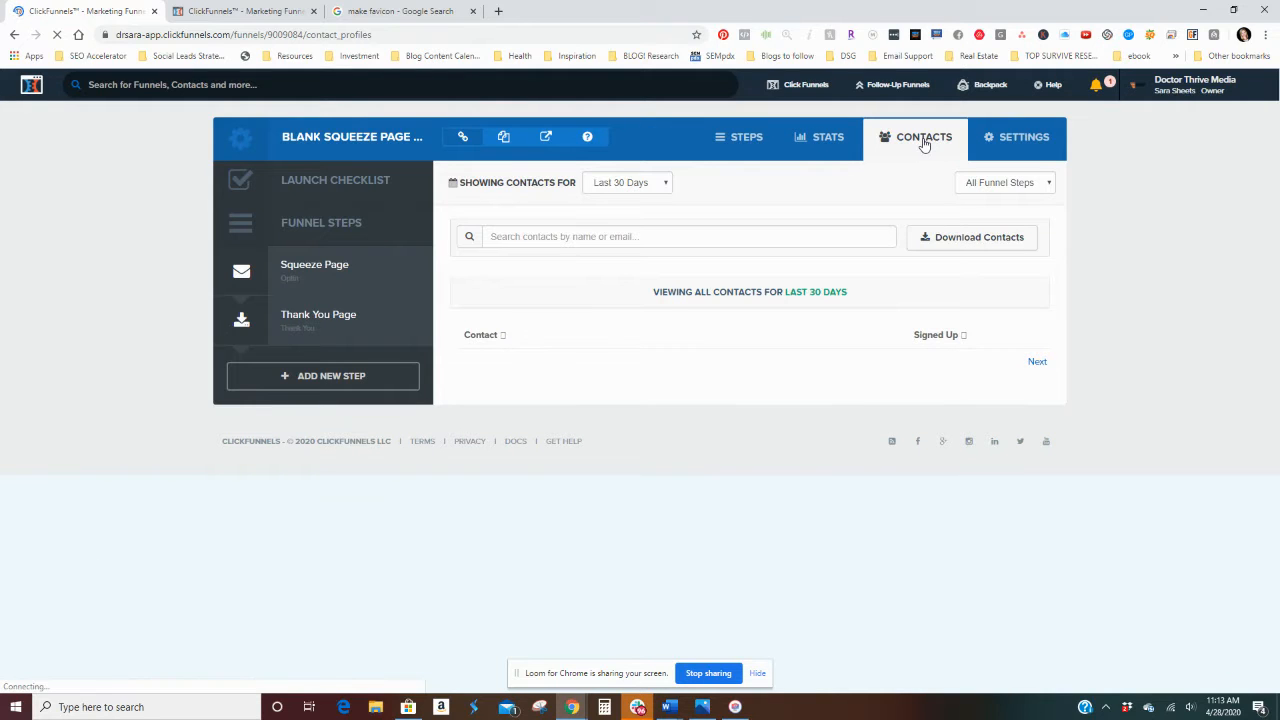
Step: Rename the funnel as "Massage Voucher Giveaway" in the funnel settings
{"action": "left_click", "coordinate": [1033, 145]}
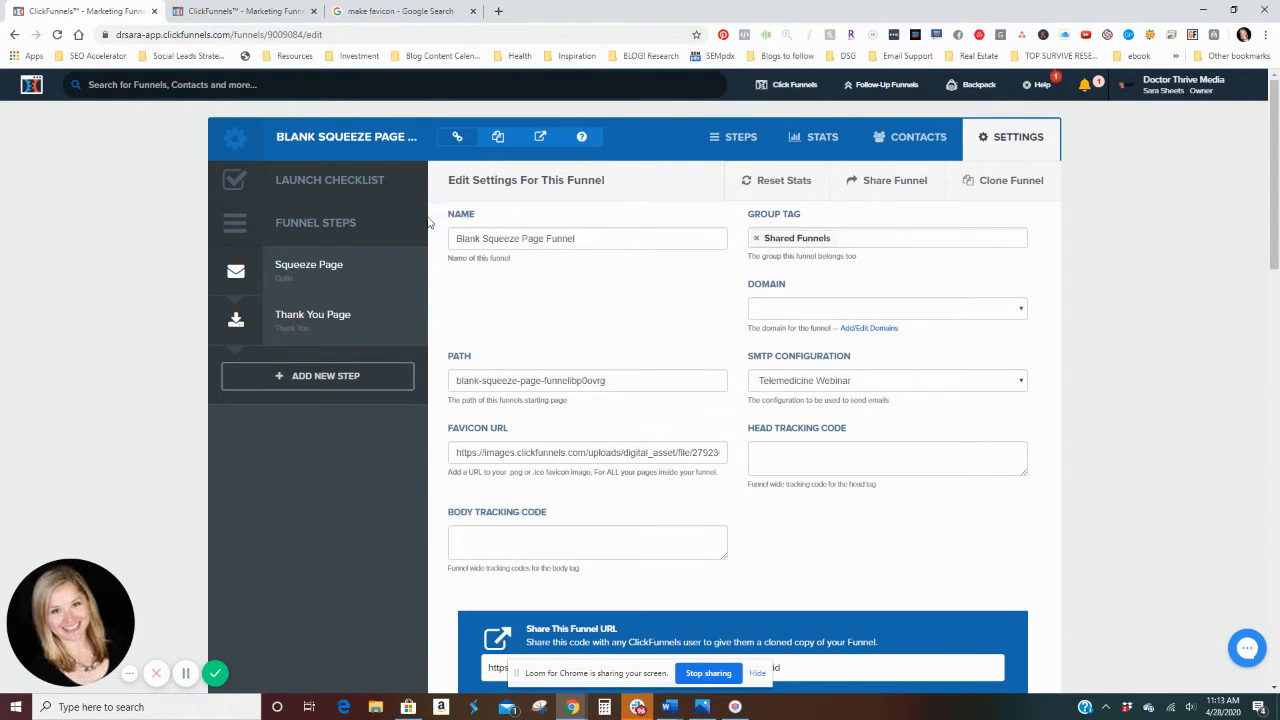
{"action": "left_click_drag", "start_coordinate": [577, 239], "coordinate": [461, 241]}
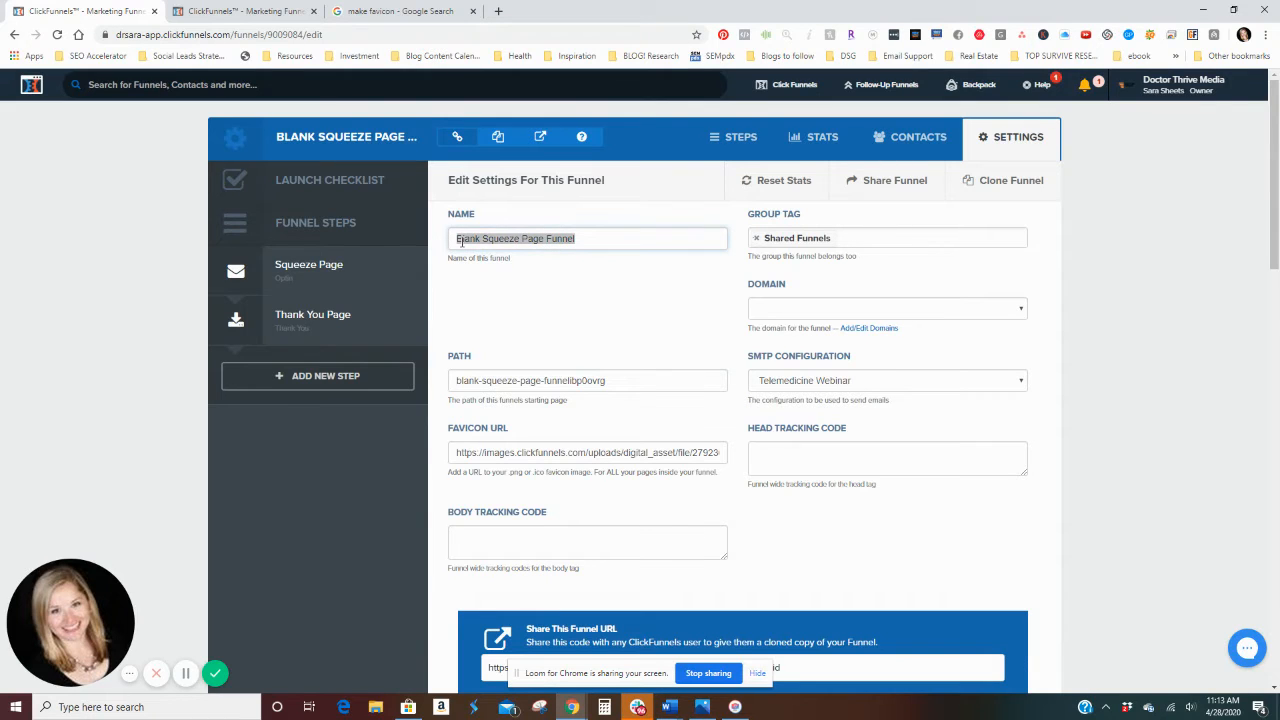
{"action": "type", "text": "Massage"}
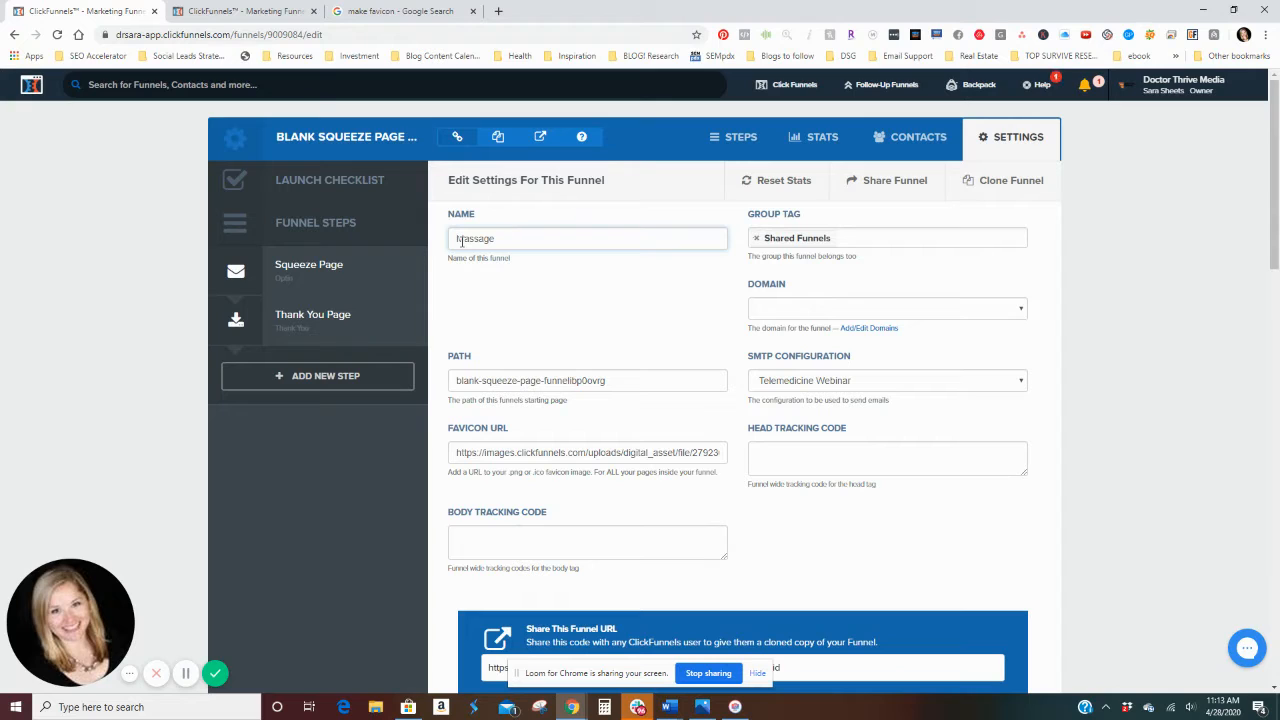
{"action": "type", "text": "Coupon"}
{"action": "type", "text": "Vouch"}
{"action": "type", "text": "er Giveaway"}
Step: Replace the funnel's "Shared Funnels" group tag with "massage"
{"action": "left_click", "coordinate": [756, 238]}
{"action": "type", "text": "massage"}
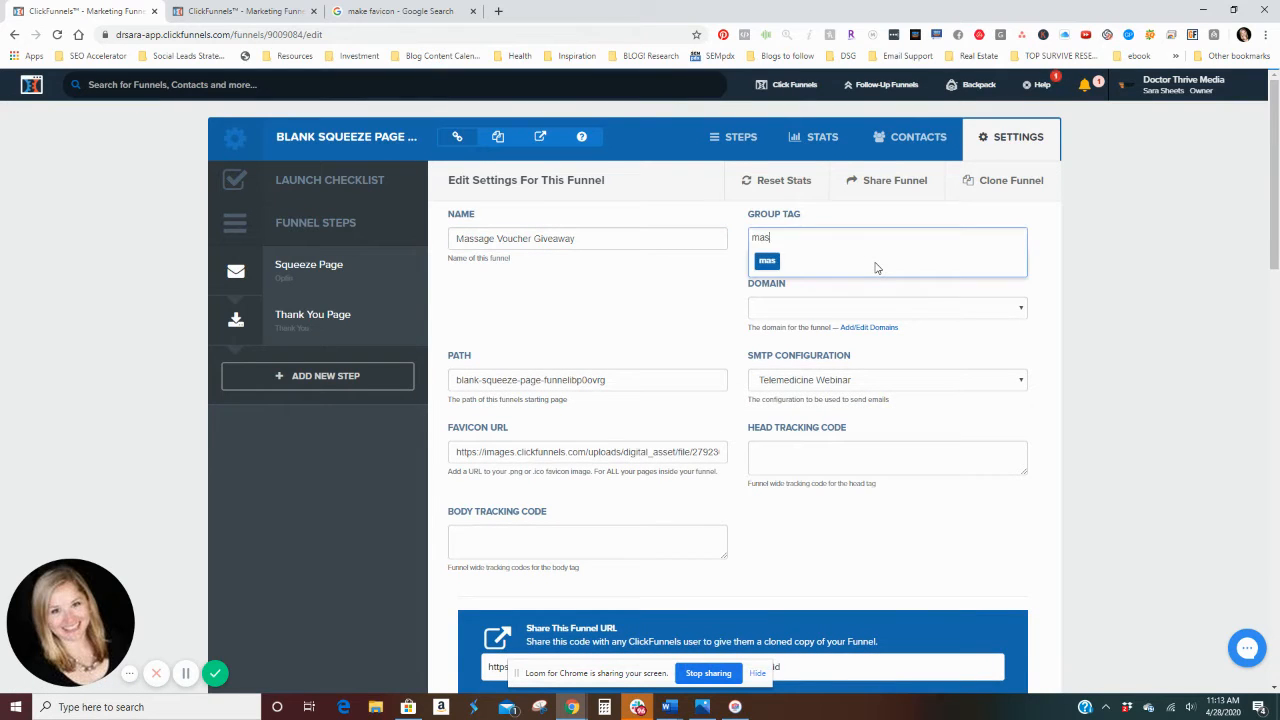
{"action": "key", "text": "Return"}
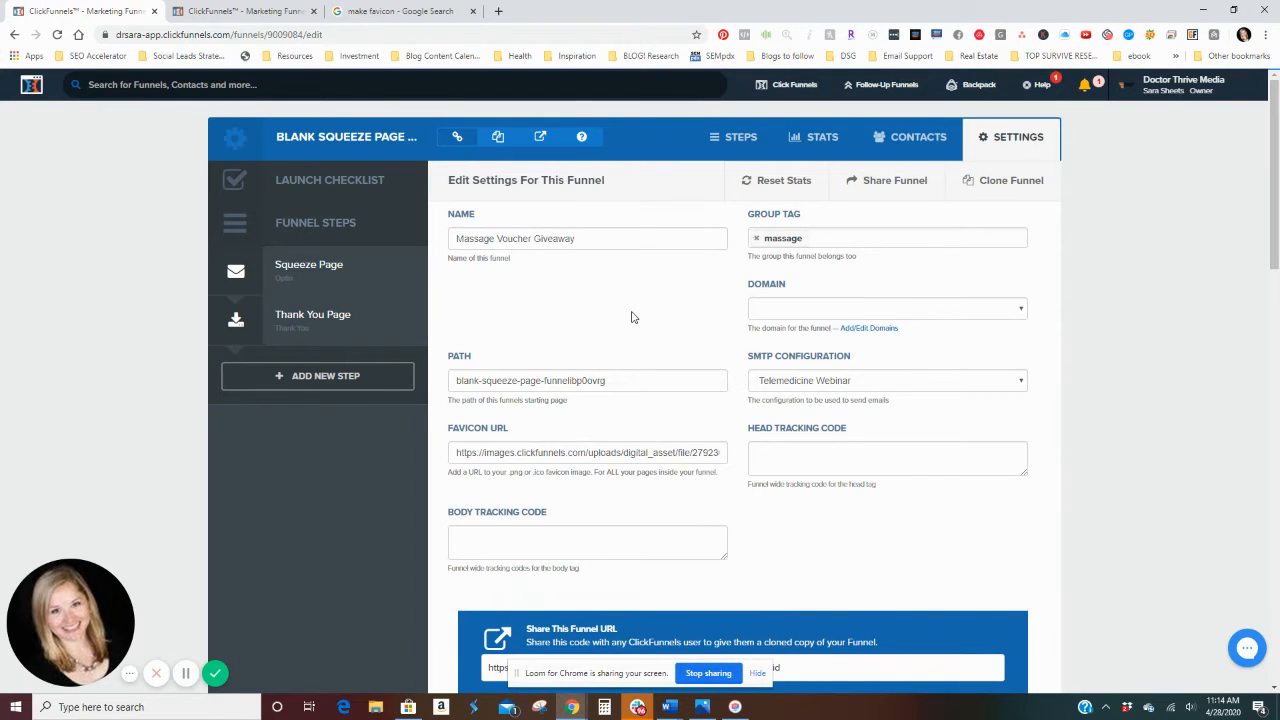
Step: Go to the account's domain management and start choosing a new domain to register
{"action": "left_click", "coordinate": [891, 333]}
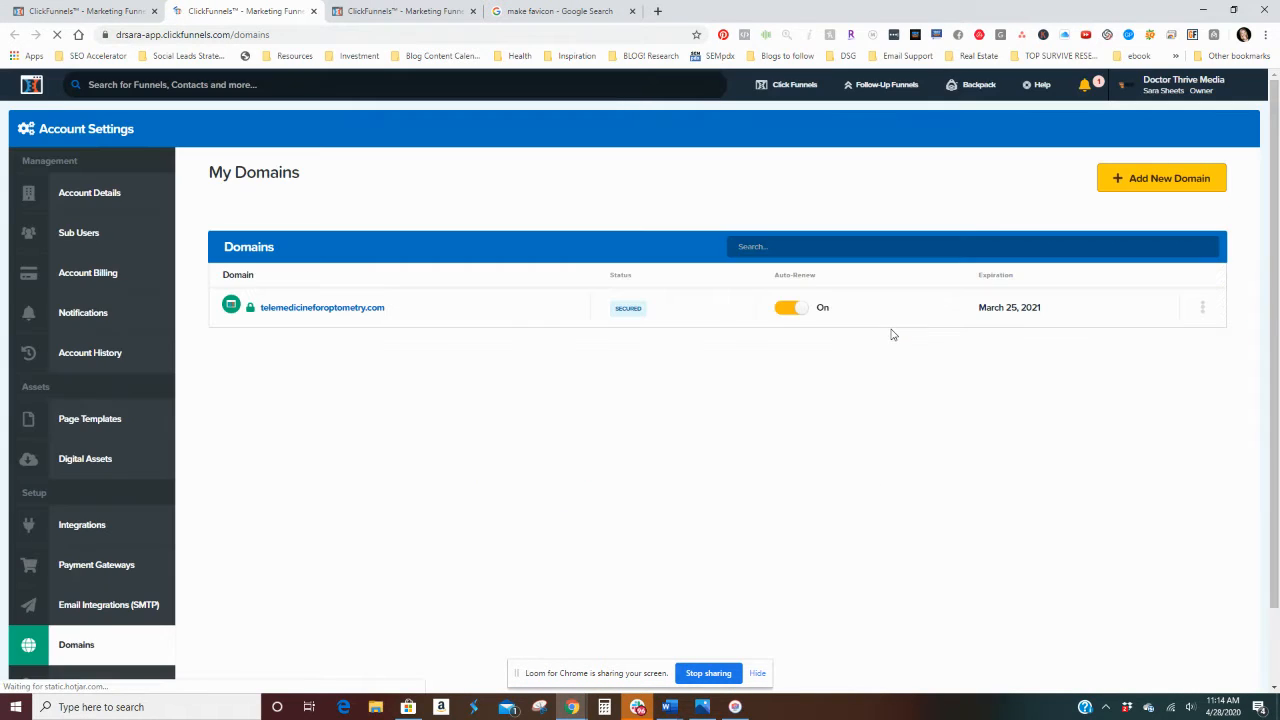
{"action": "left_click", "coordinate": [1207, 182]}
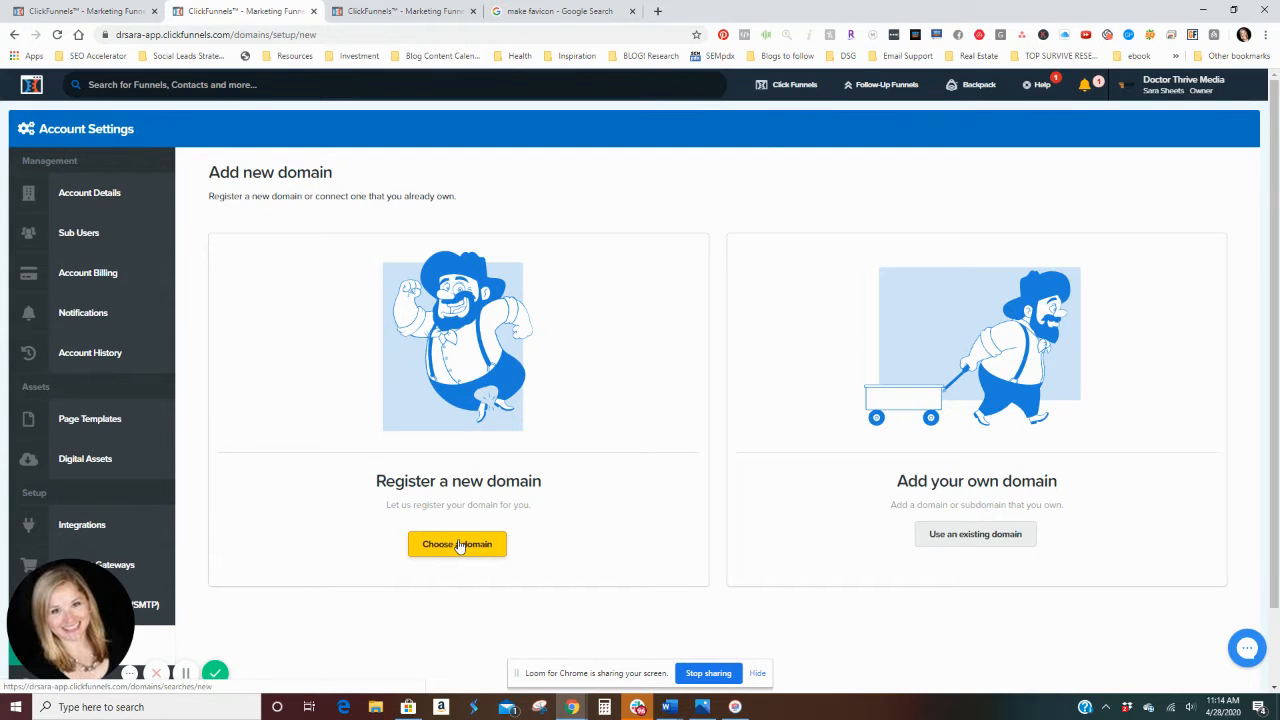
{"action": "left_click", "coordinate": [459, 545]}
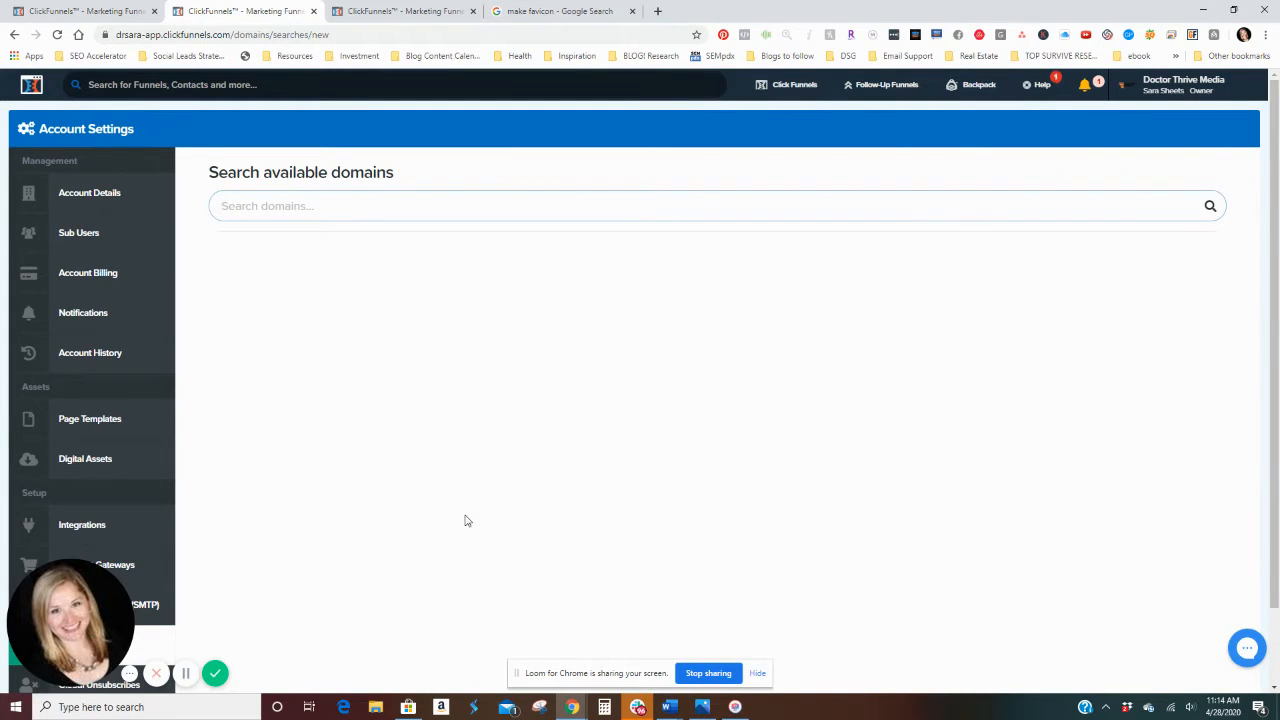
Step: Search the available domains for massagetherapyvancouverwa
{"action": "type", "text": "massagethera"}
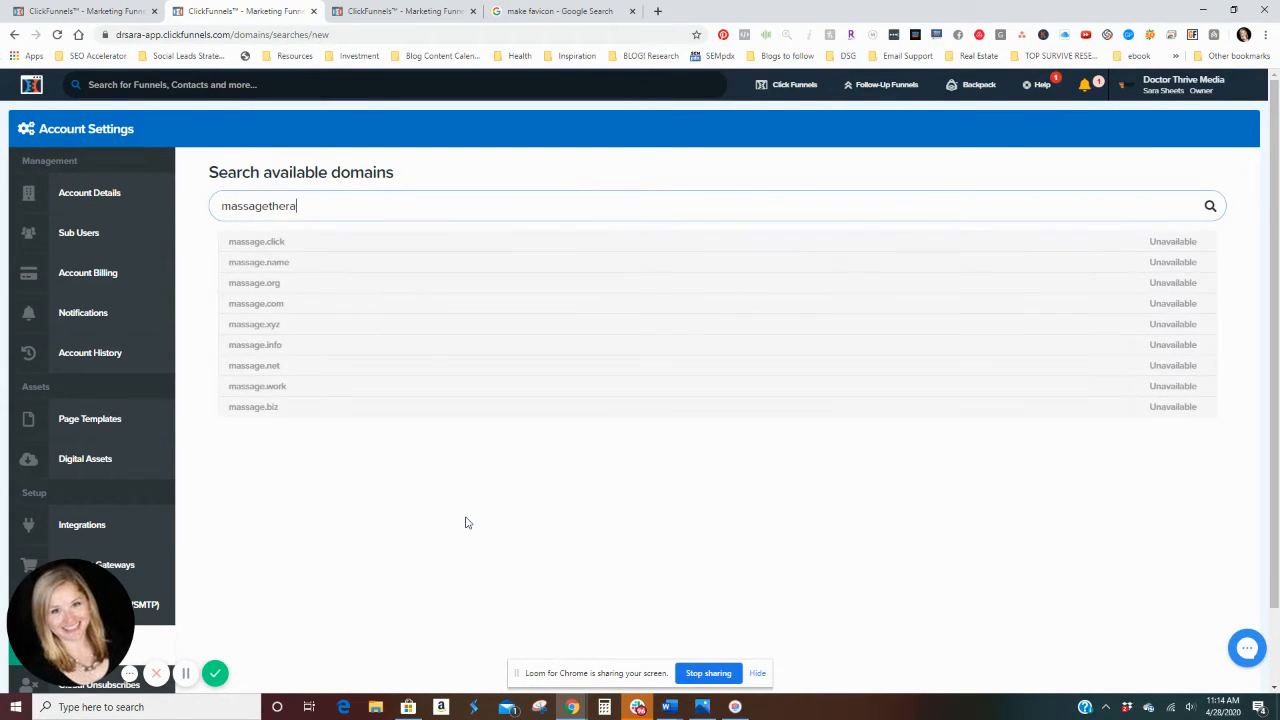
{"action": "type", "text": "pyvancvou"}
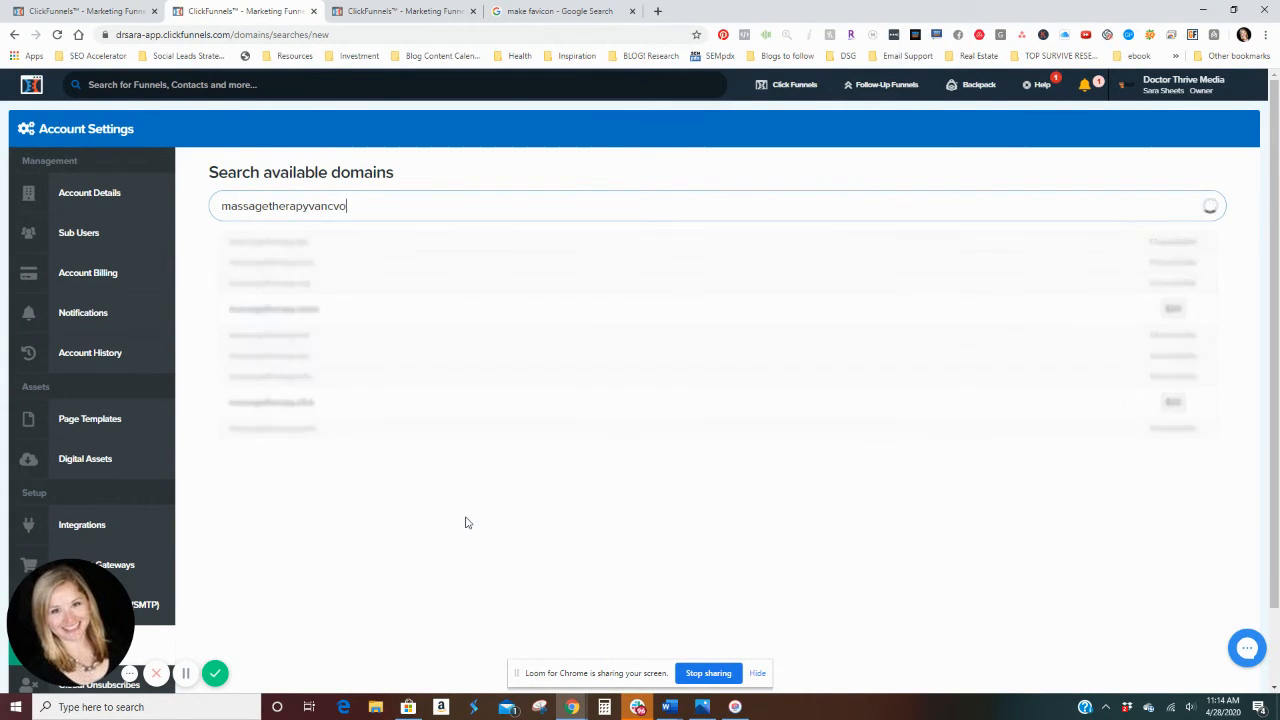
{"action": "key", "text": "BackSpace"}
{"action": "key", "text": "BackSpace"}
{"action": "key", "text": "BackSpace"}
{"action": "type", "text": "uv"}
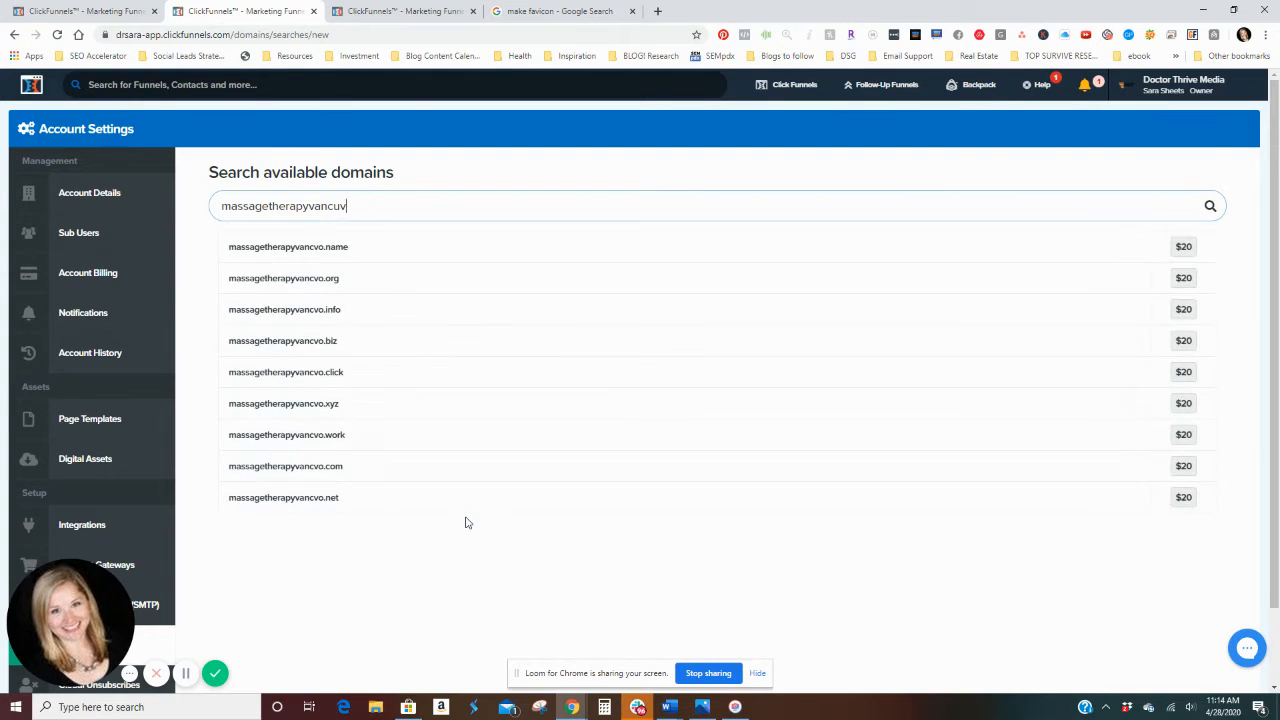
{"action": "key", "text": "BackSpace"}
{"action": "key", "text": "BackSpace"}
{"action": "type", "text": "ouverwa"}
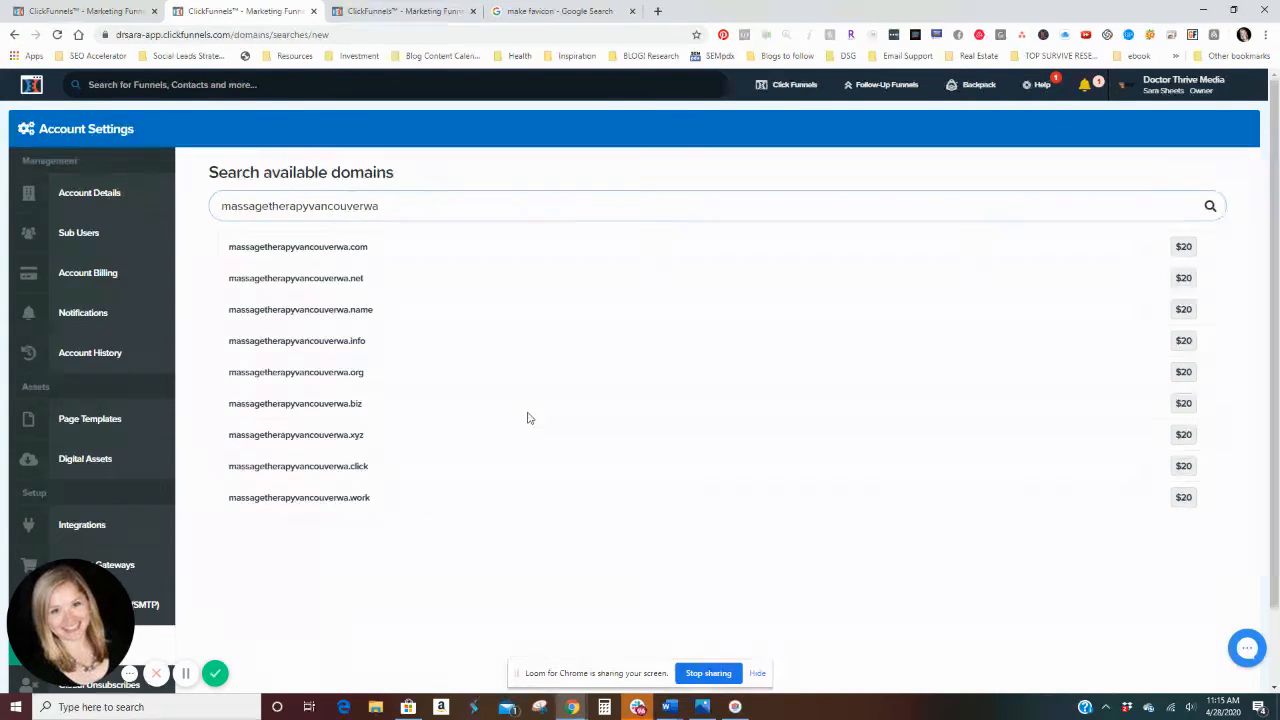
Step: Open the form for adding a new digital asset in the account settings
{"action": "scroll", "coordinate": [529, 410], "scroll_direction": "down", "scroll_amount": 2}
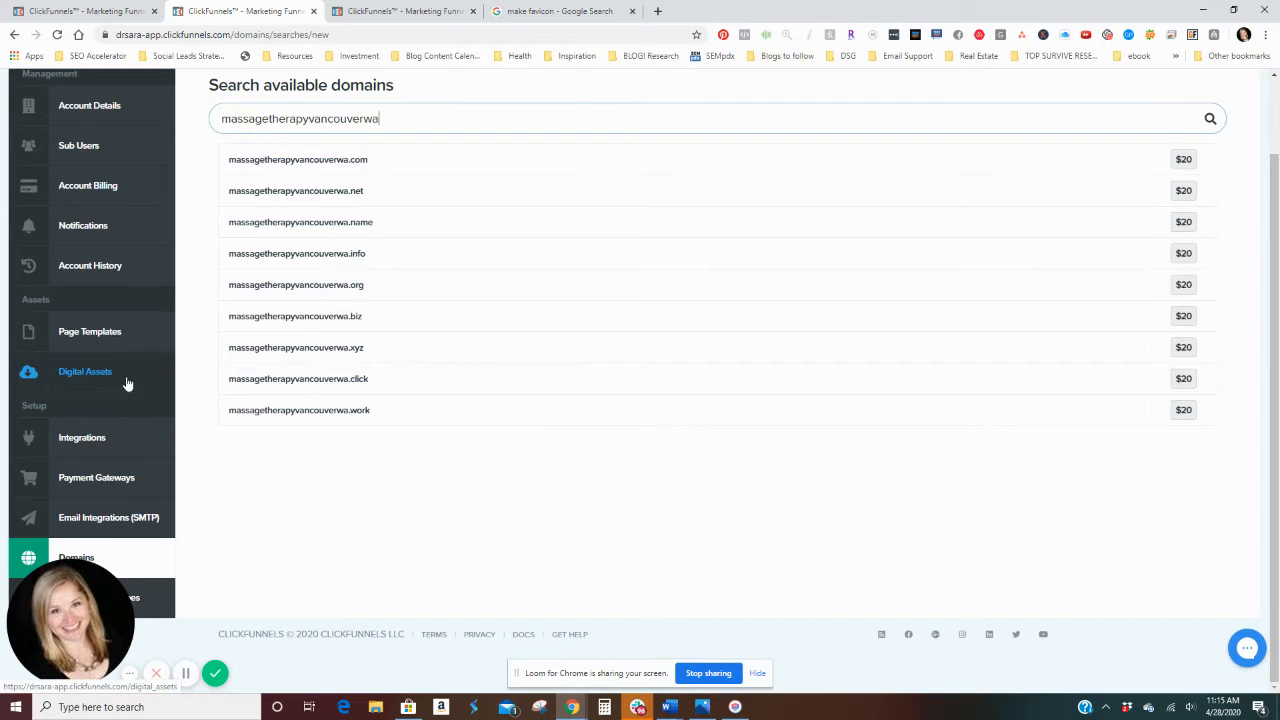
{"action": "left_click", "coordinate": [97, 377]}
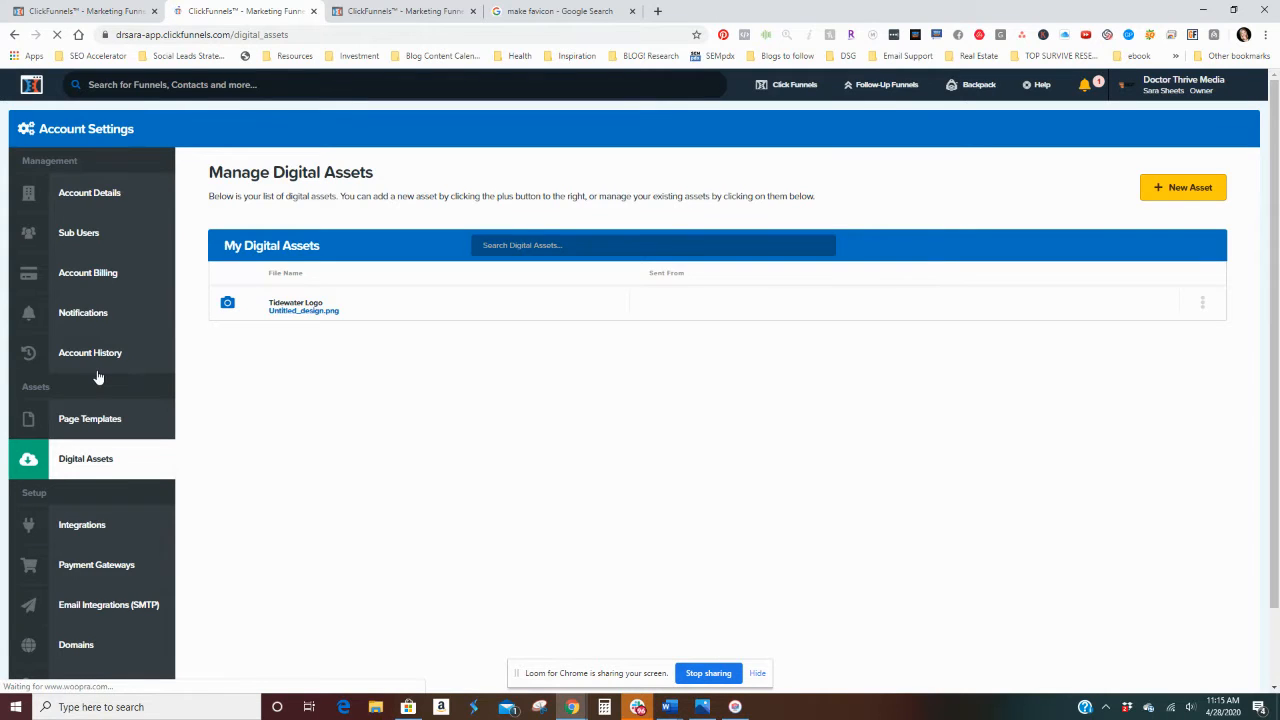
{"action": "left_click", "coordinate": [1166, 184]}
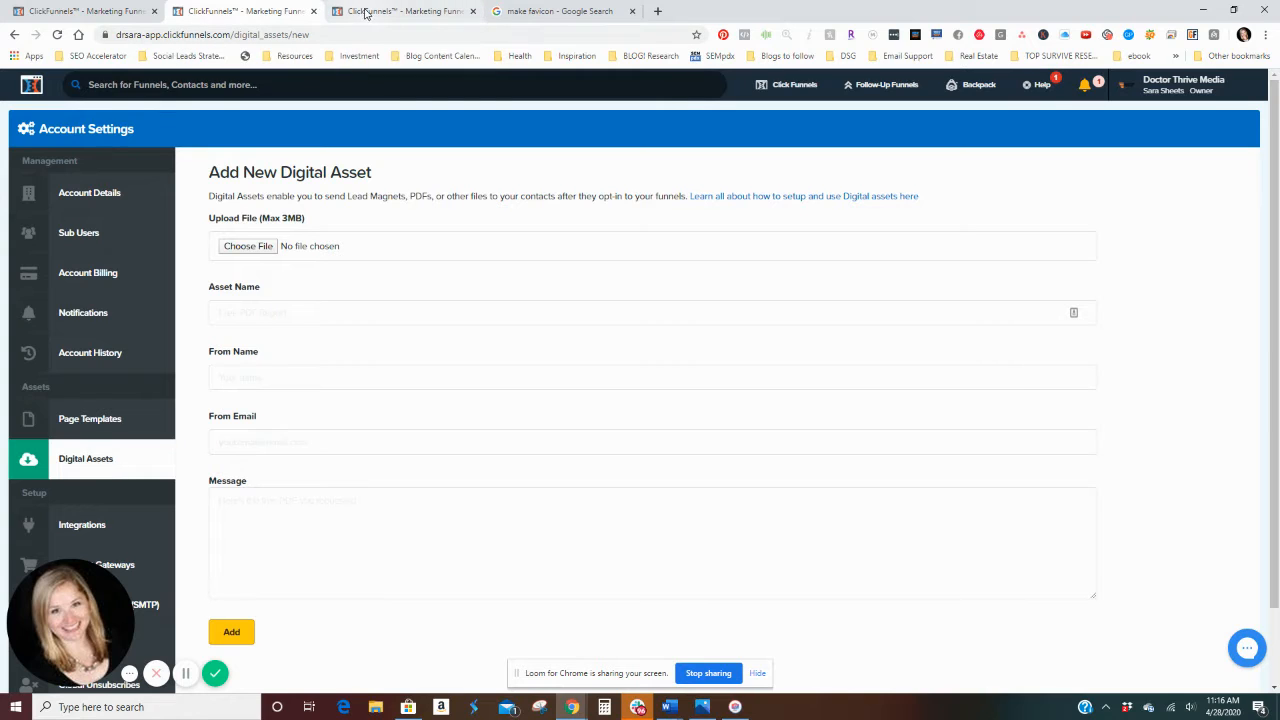
Step: View the "make favicon" Google search results, and return to the funnel's settings page
{"action": "left_click", "coordinate": [516, 10]}
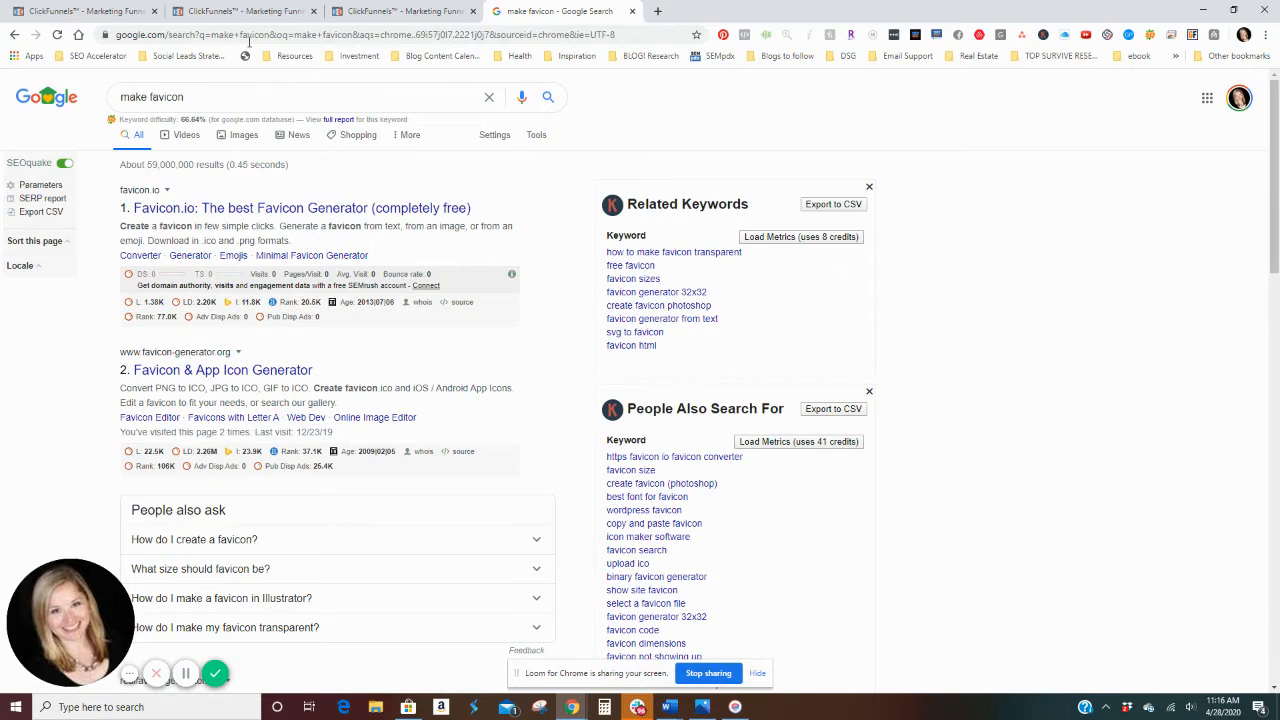
{"action": "left_click", "coordinate": [245, 11]}
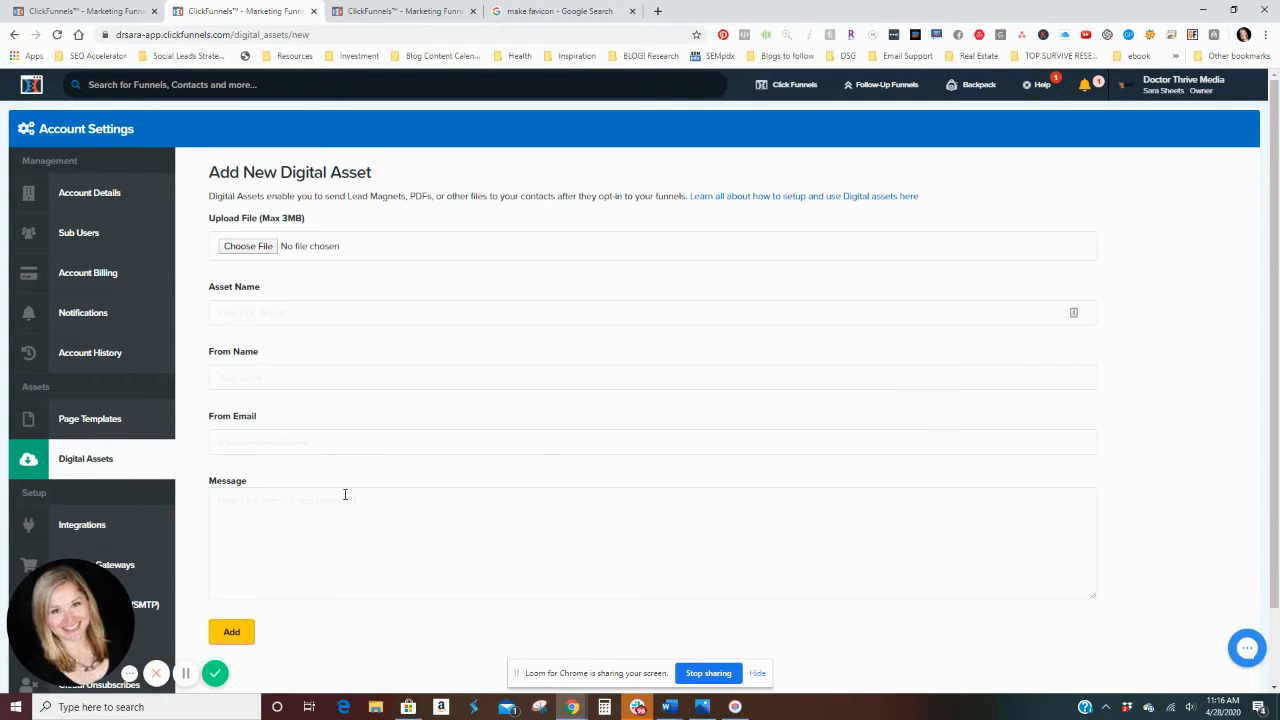
{"action": "left_click", "coordinate": [50, 10]}
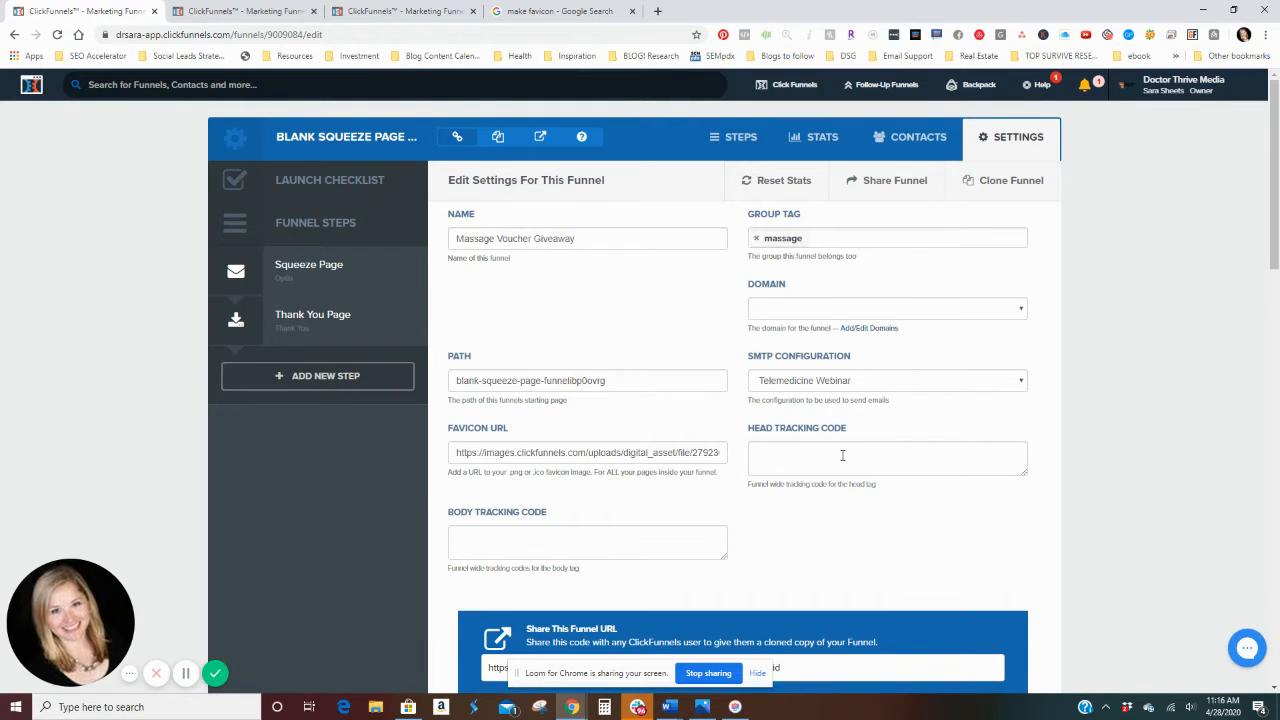
Step: Look through the remaining funnel settings, including the Zapier, webhook and third-party membership options
{"action": "scroll", "coordinate": [842, 455], "scroll_direction": "down", "scroll_amount": 8}
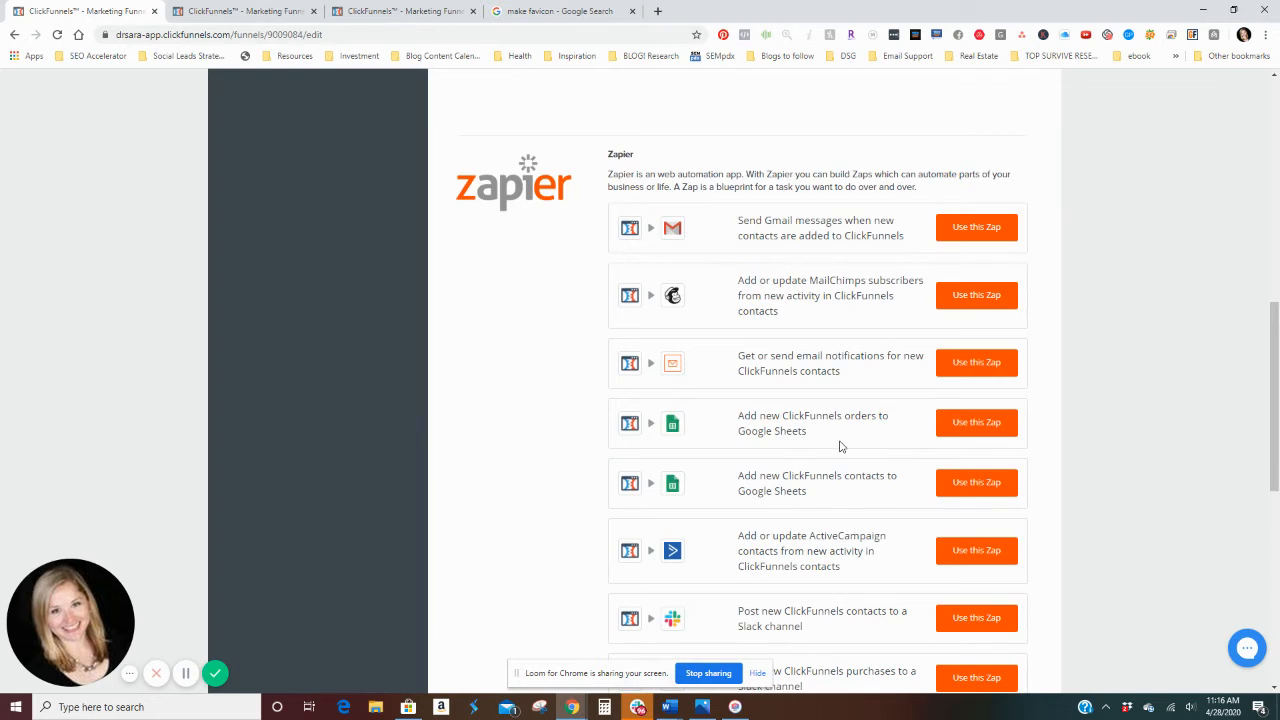
{"action": "scroll", "coordinate": [840, 447], "scroll_direction": "down", "scroll_amount": 4}
{"action": "scroll", "coordinate": [650, 268], "scroll_direction": "down", "scroll_amount": 3}
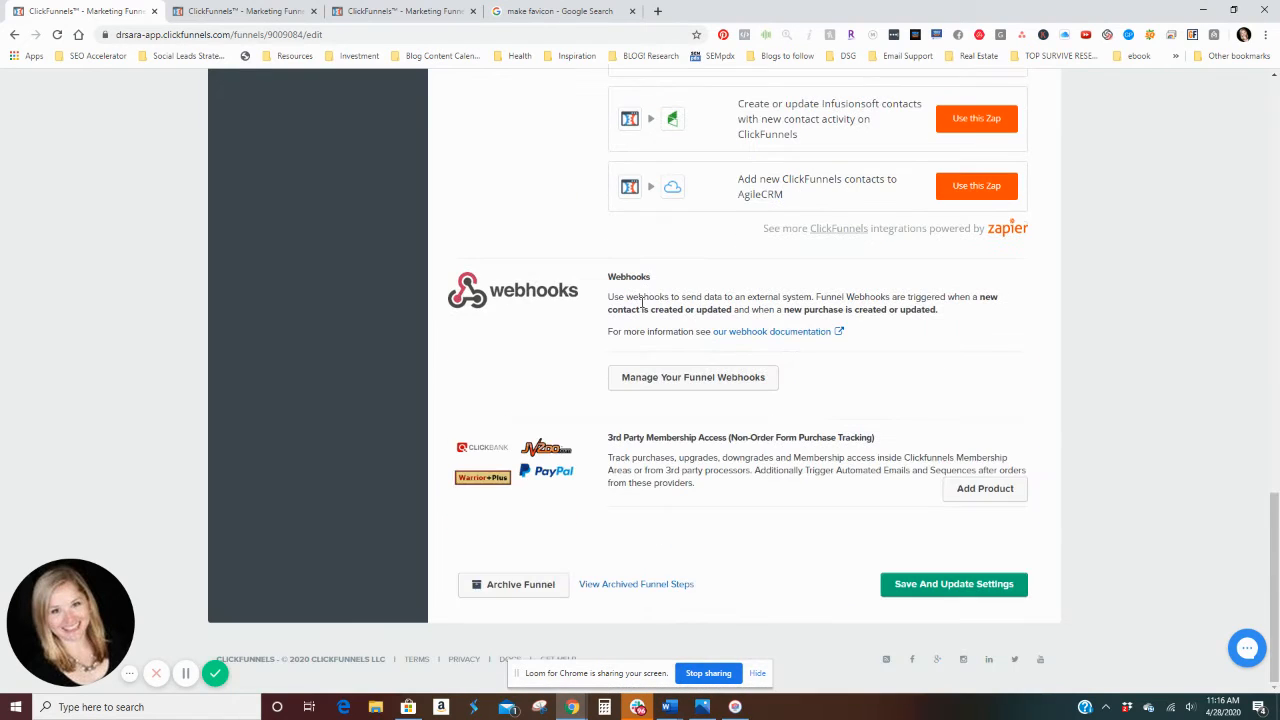
{"action": "scroll", "coordinate": [659, 332], "scroll_direction": "up", "scroll_amount": 15}
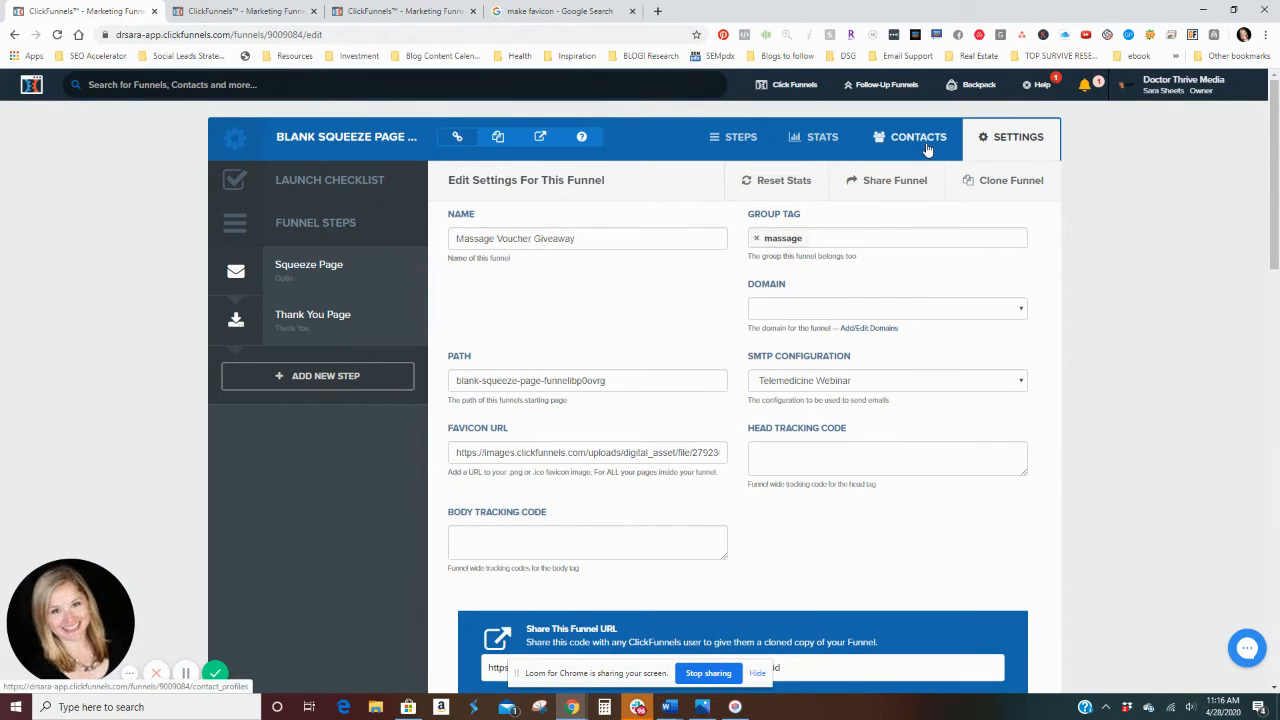
Step: Review the automation and publishing settings of the Squeeze Page step
{"action": "left_click", "coordinate": [289, 272]}
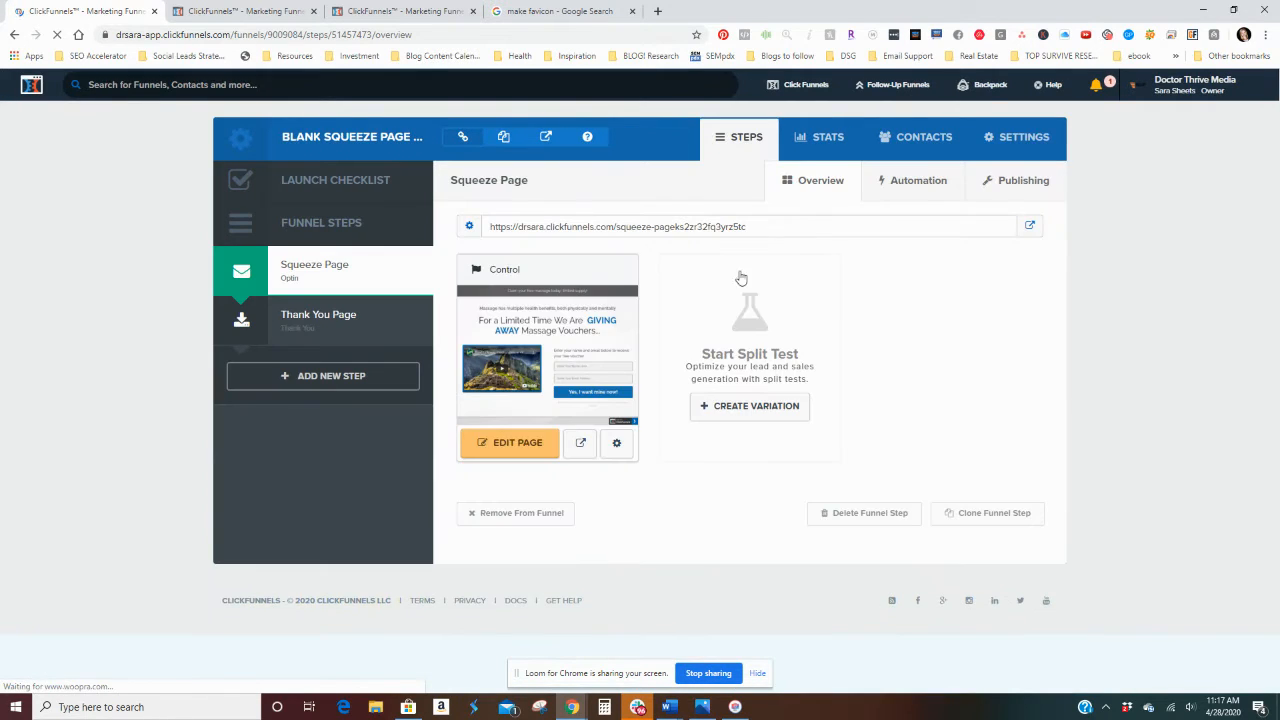
{"action": "left_click", "coordinate": [889, 200]}
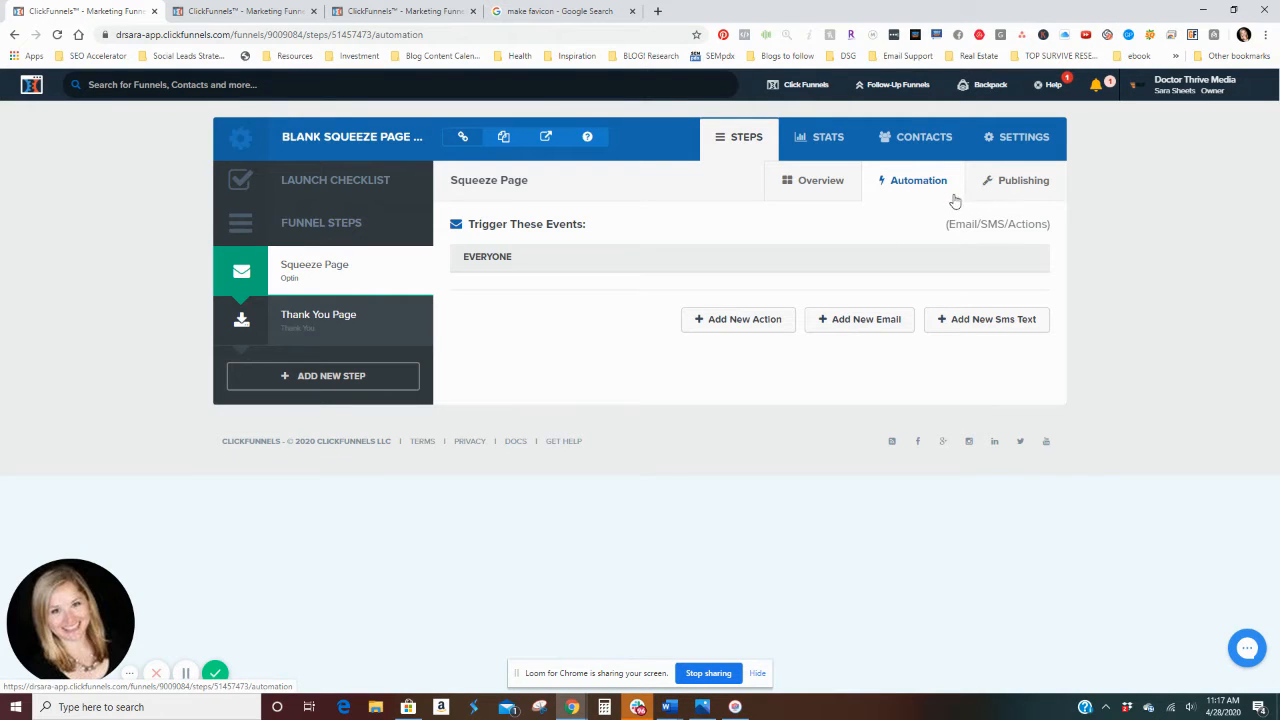
{"action": "left_click", "coordinate": [1010, 188]}
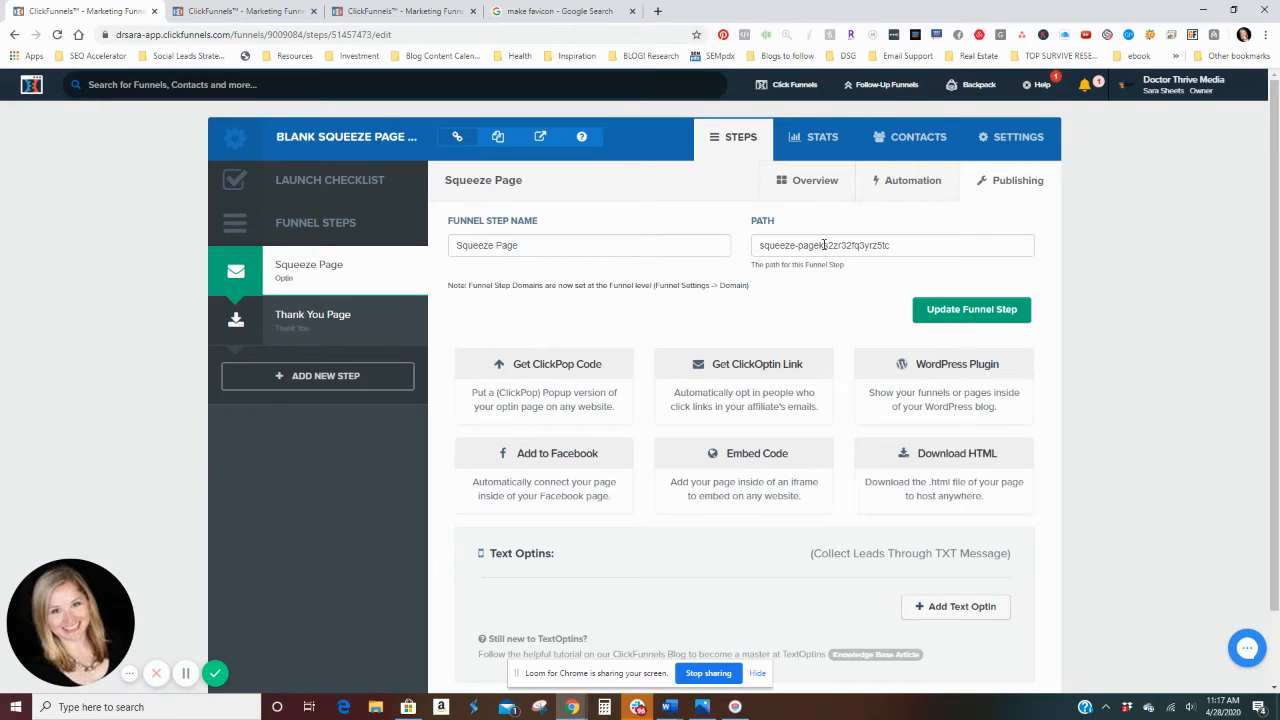
{"action": "scroll", "coordinate": [886, 266], "scroll_direction": "down", "scroll_amount": 1}
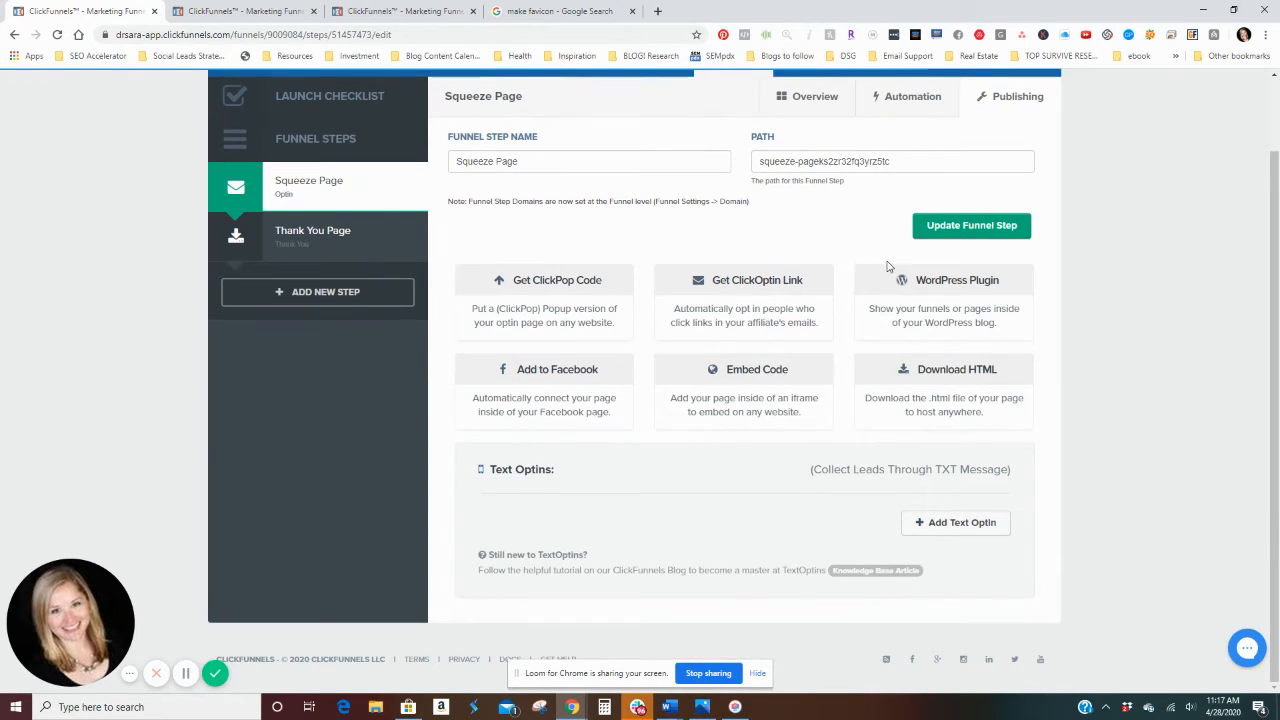
{"action": "scroll", "coordinate": [886, 266], "scroll_direction": "up", "scroll_amount": 1}
Step: Check the name, path and version history of the Squeeze Page's control variation, and close its settings unchanged
{"action": "left_click", "coordinate": [357, 266]}
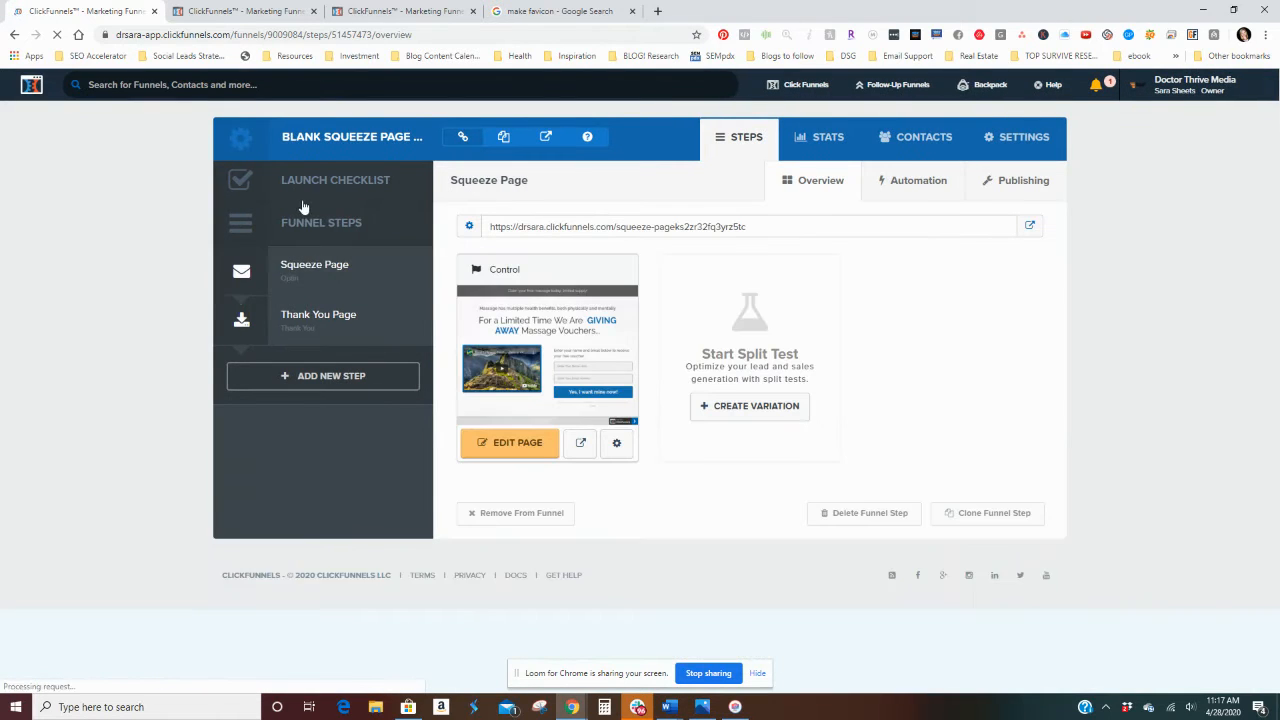
{"action": "left_click", "coordinate": [613, 447]}
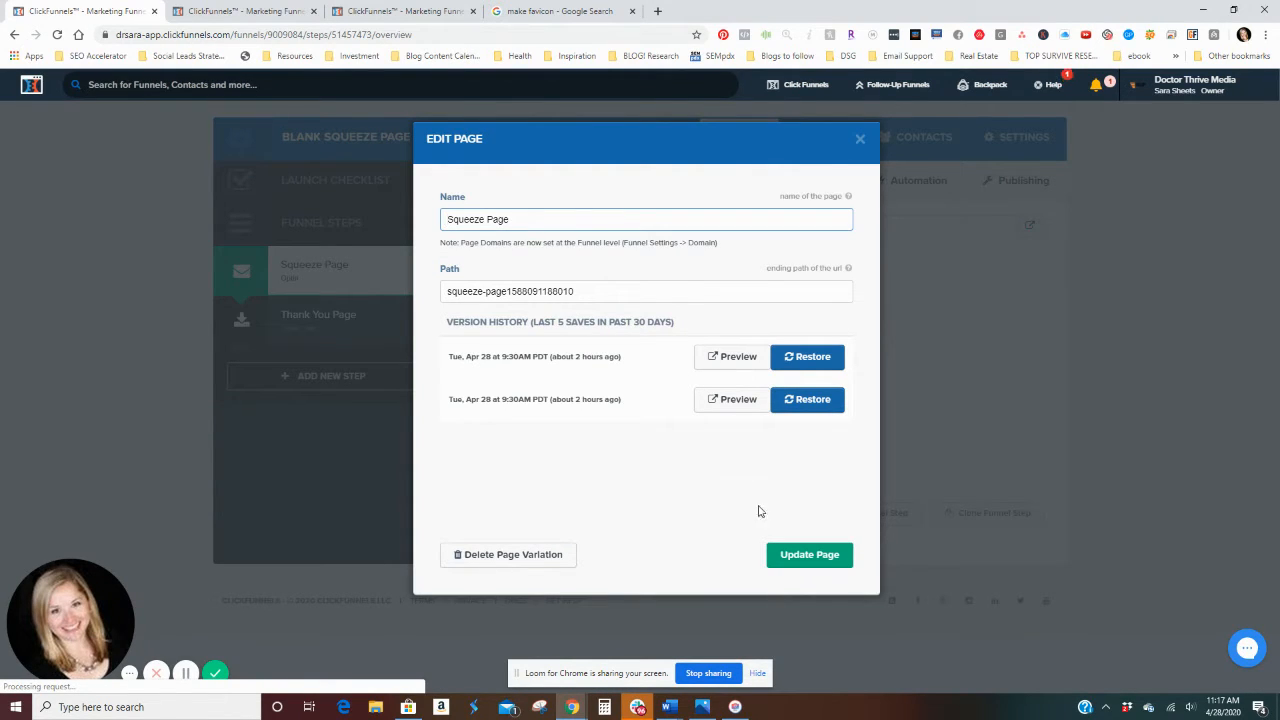
{"action": "left_click", "coordinate": [859, 146]}
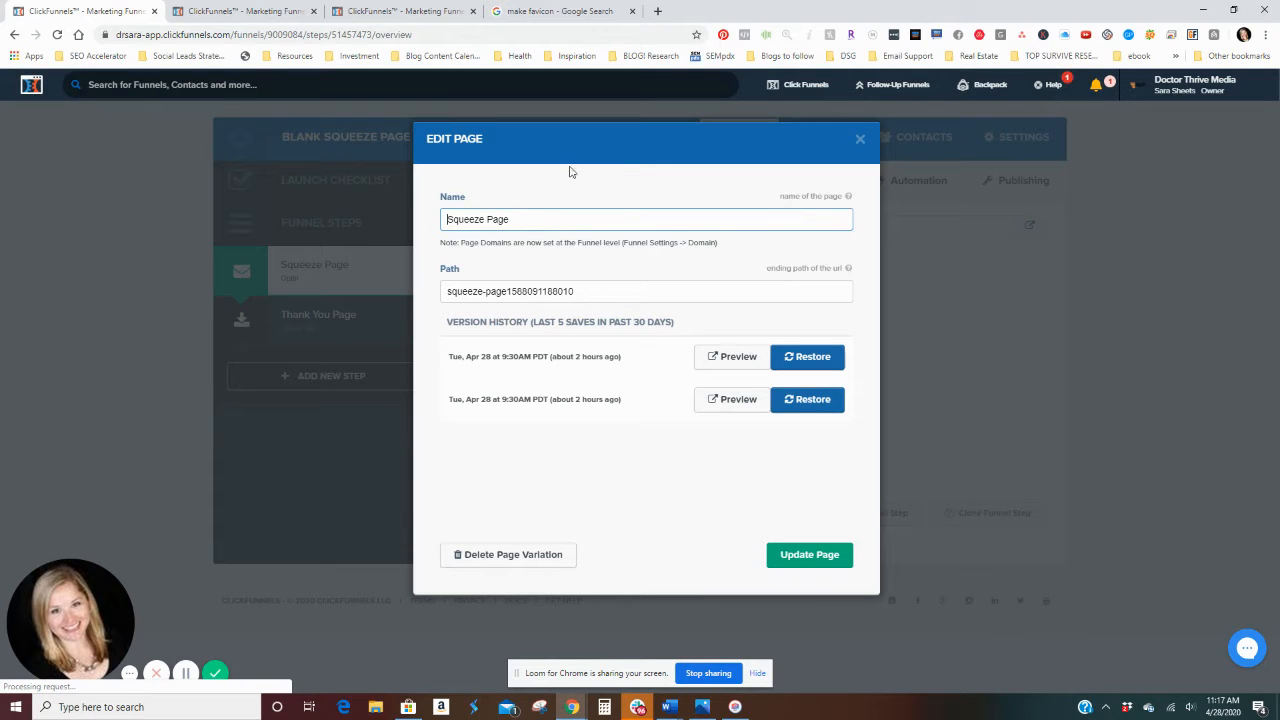
{"action": "left_click", "coordinate": [862, 141]}
Step: Open the Squeeze Page in the page editor and browse background images in the Black Bar Headline section's settings
{"action": "left_click", "coordinate": [503, 450]}
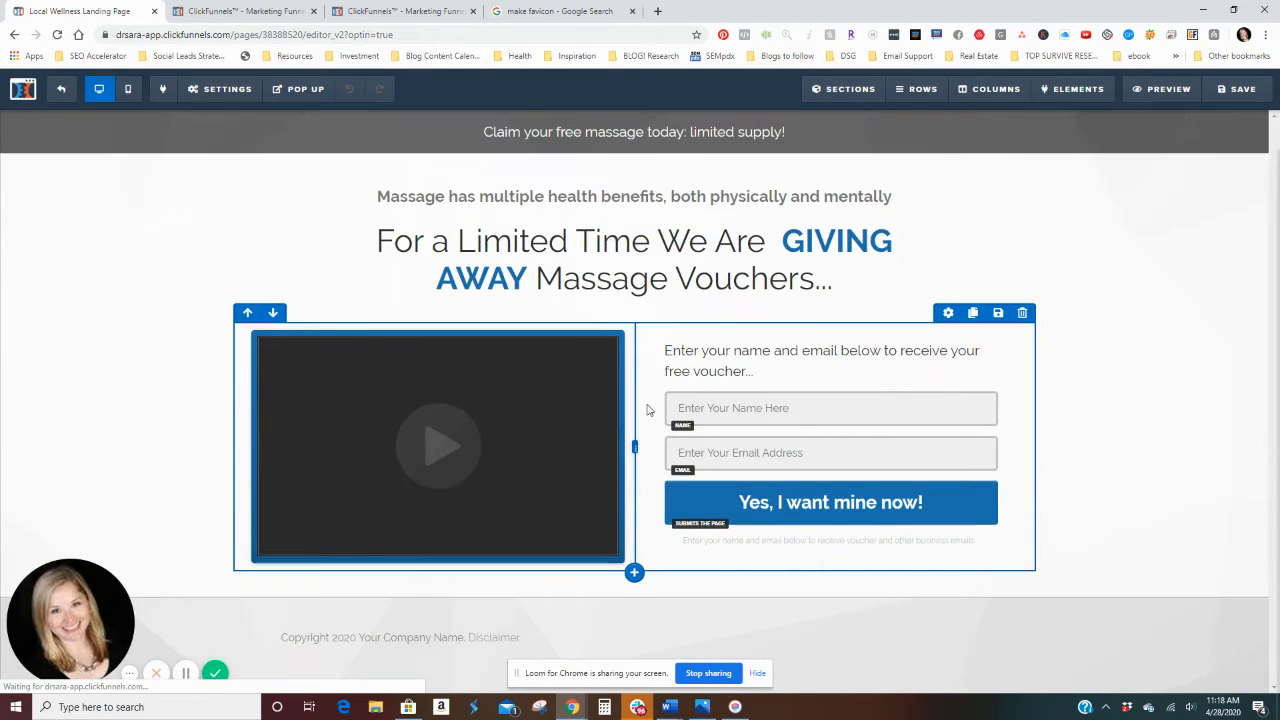
{"action": "scroll", "coordinate": [997, 168], "scroll_direction": "up", "scroll_amount": 1}
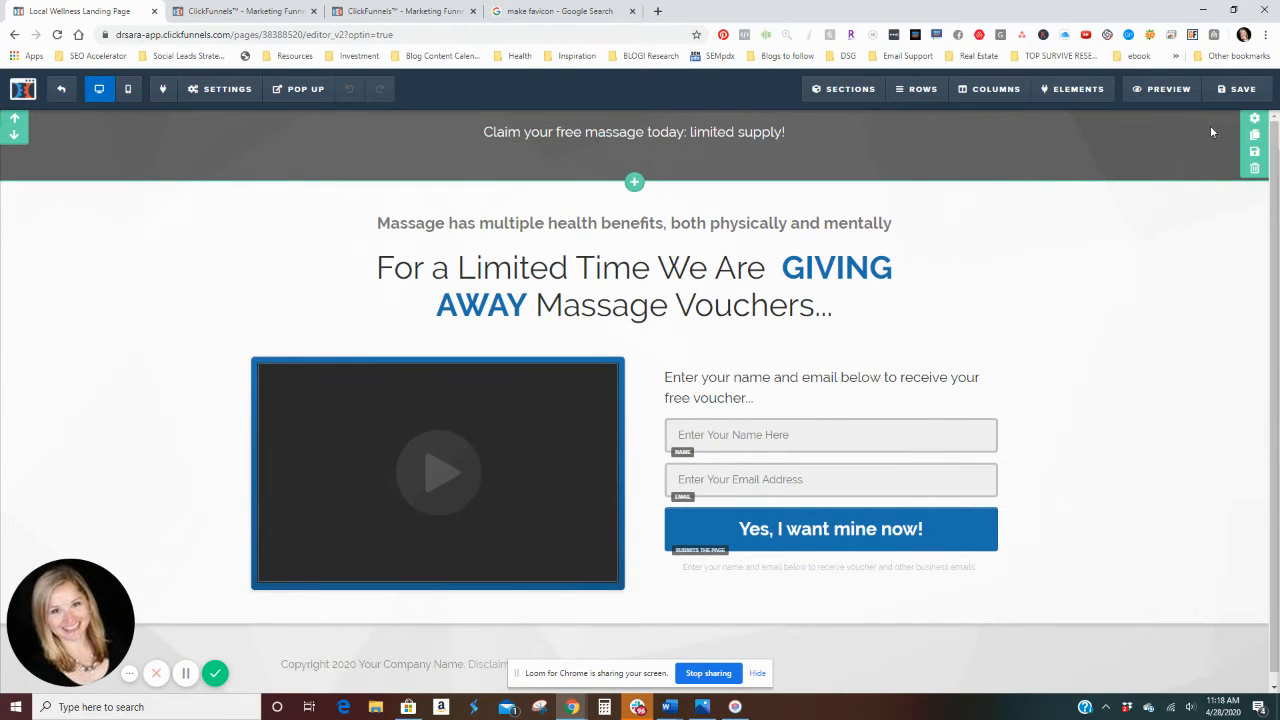
{"action": "left_click", "coordinate": [1254, 118]}
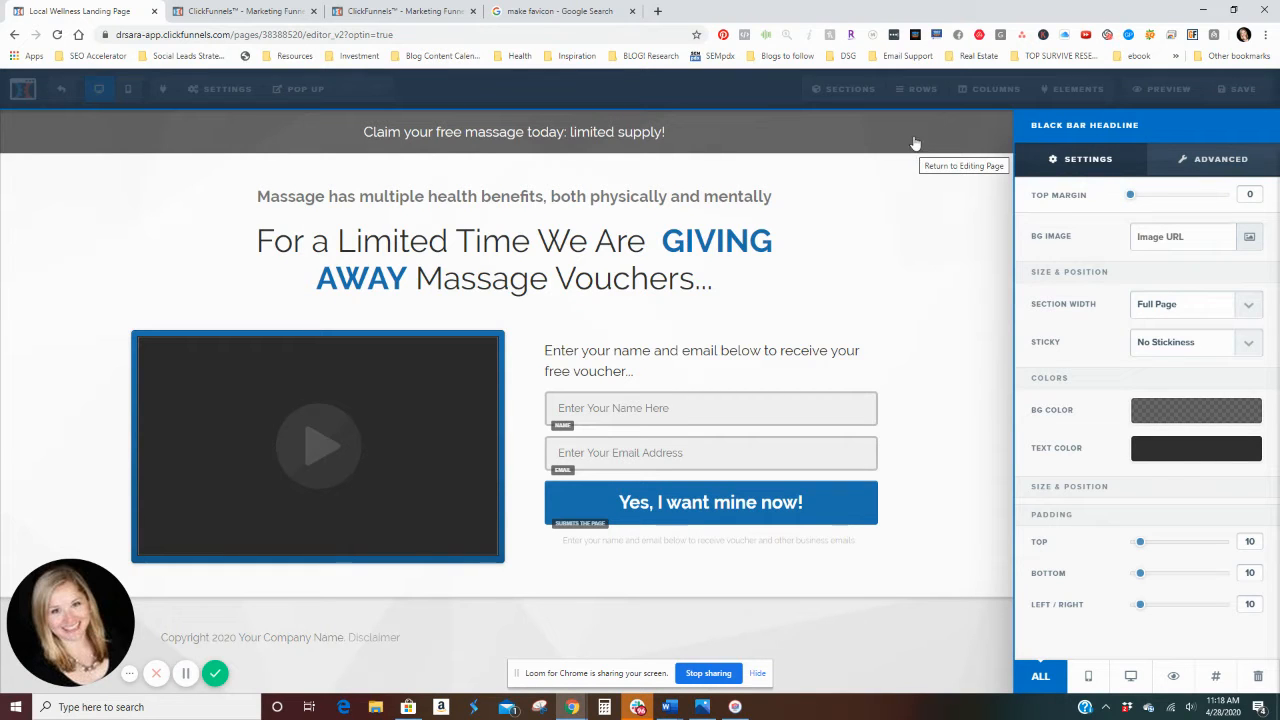
{"action": "left_click", "coordinate": [1249, 237]}
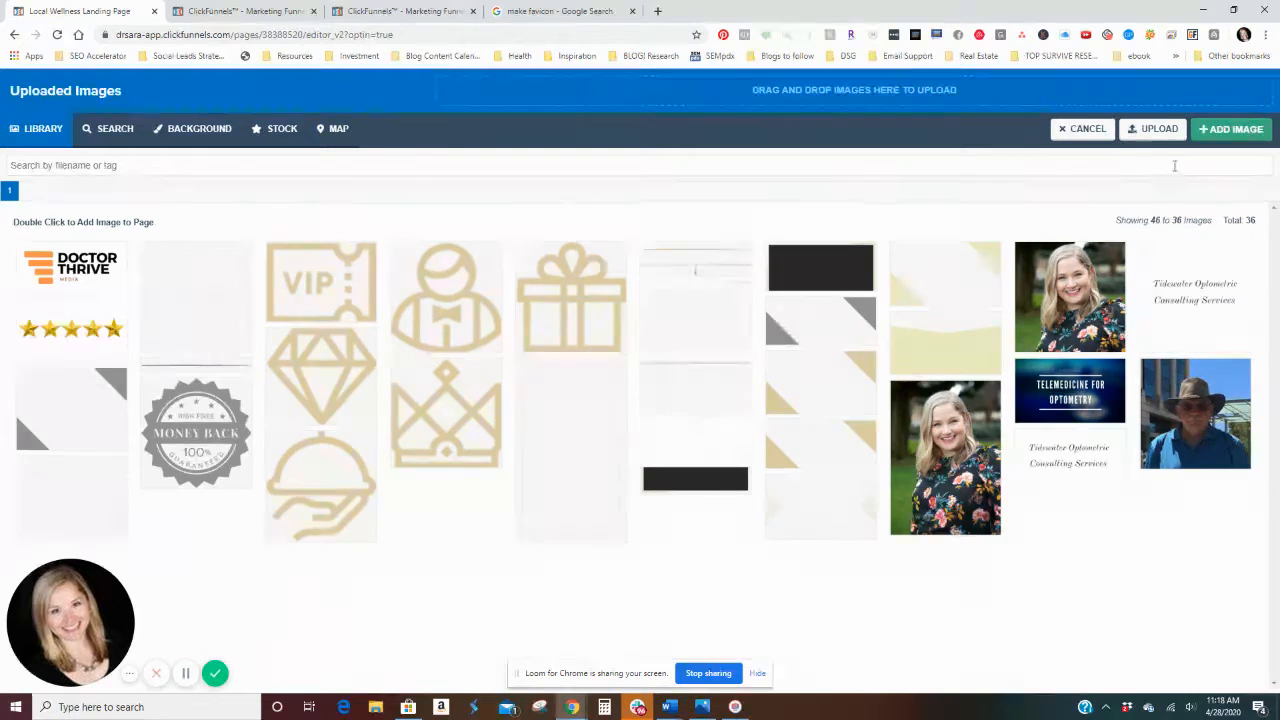
{"action": "left_click", "coordinate": [1085, 129]}
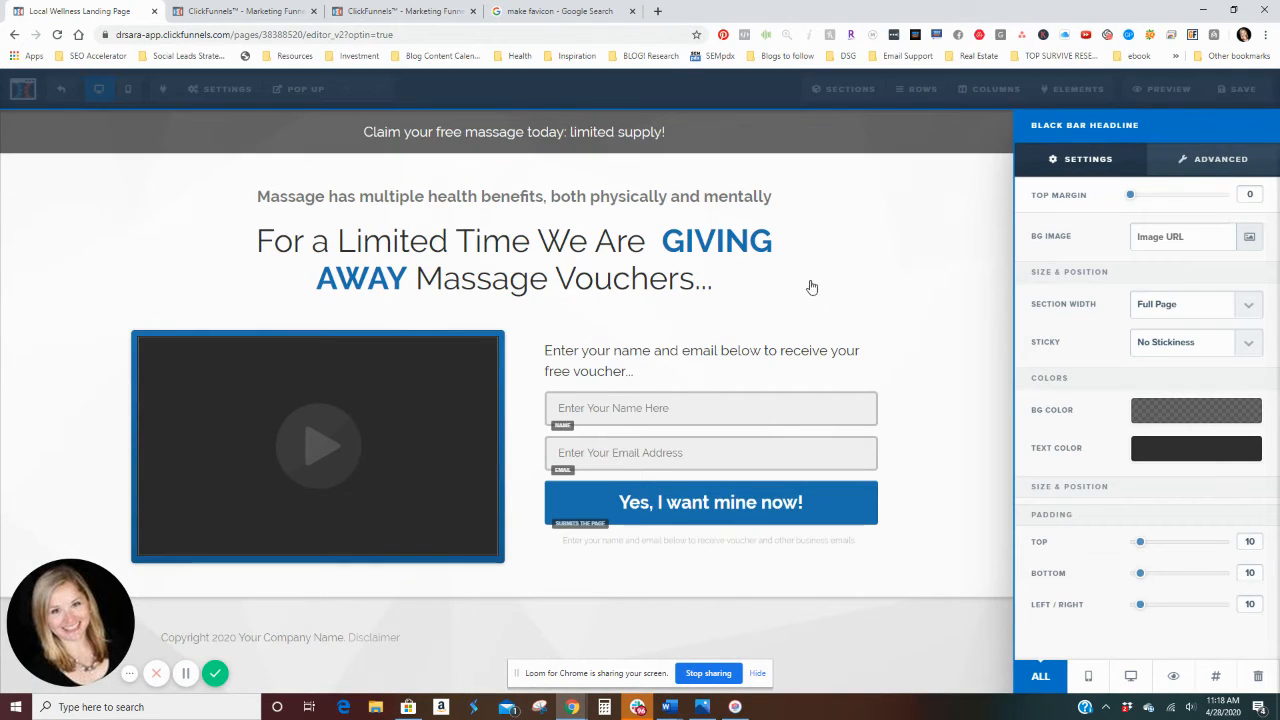
Step: Close the section settings and change the main headline's bold text colour to the recently used golden yellow
{"action": "left_click", "coordinate": [890, 222]}
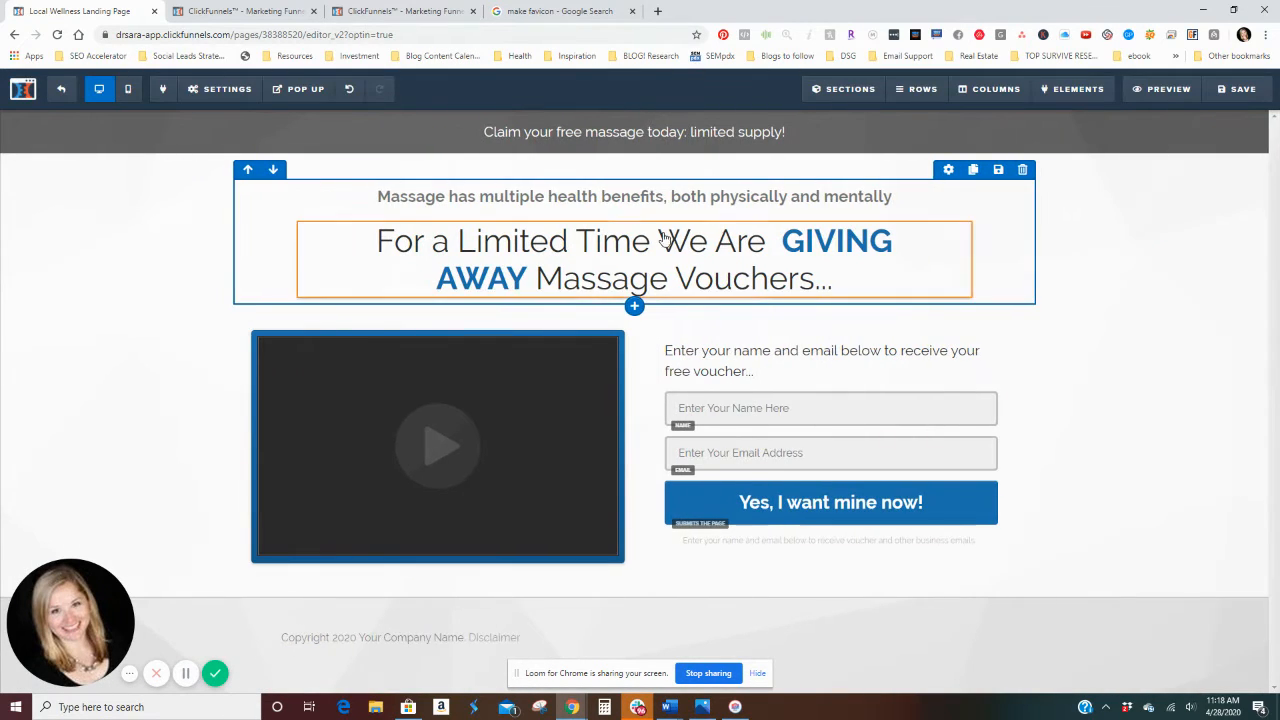
{"action": "left_click", "coordinate": [484, 276]}
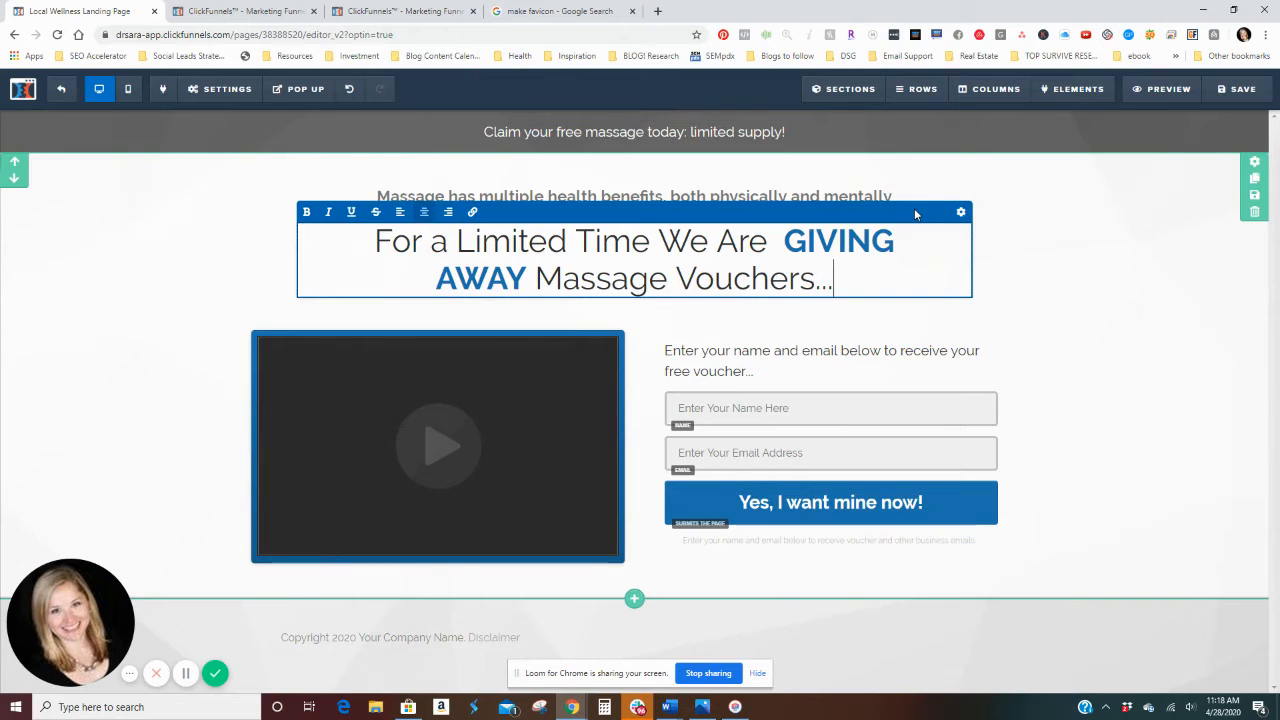
{"action": "left_click", "coordinate": [948, 169]}
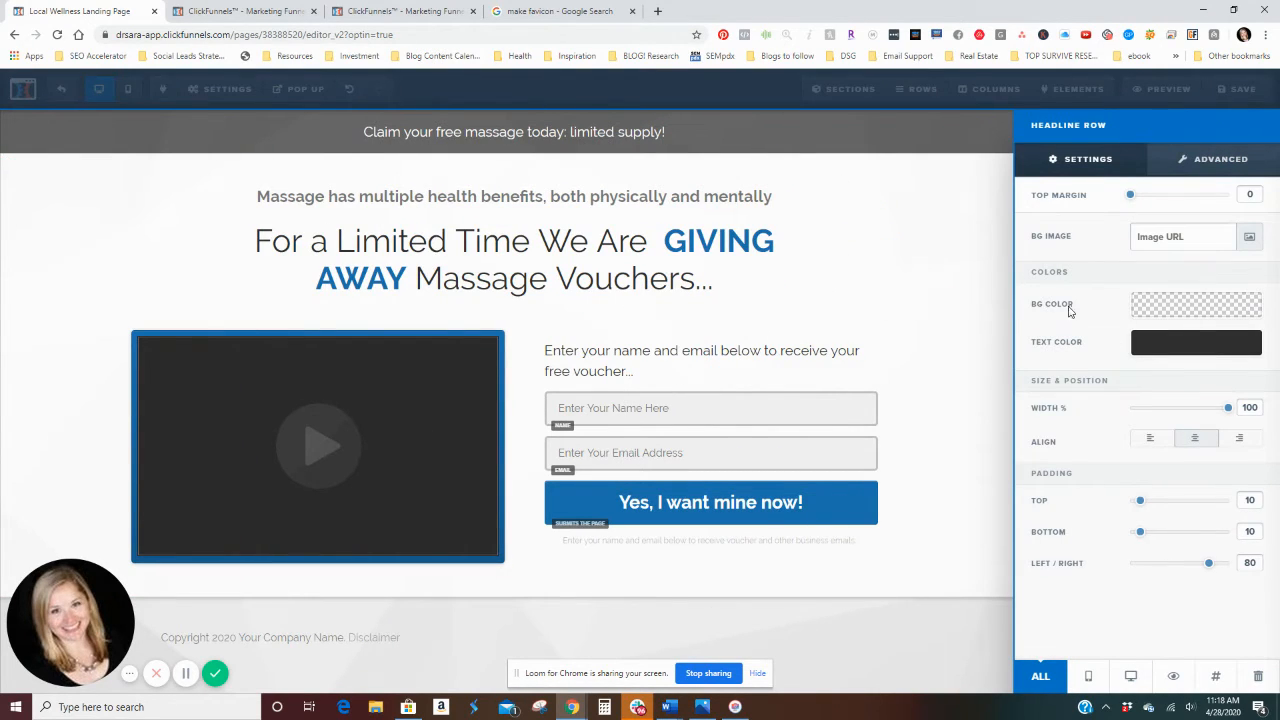
{"action": "left_click", "coordinate": [594, 263]}
{"action": "left_click", "coordinate": [908, 220]}
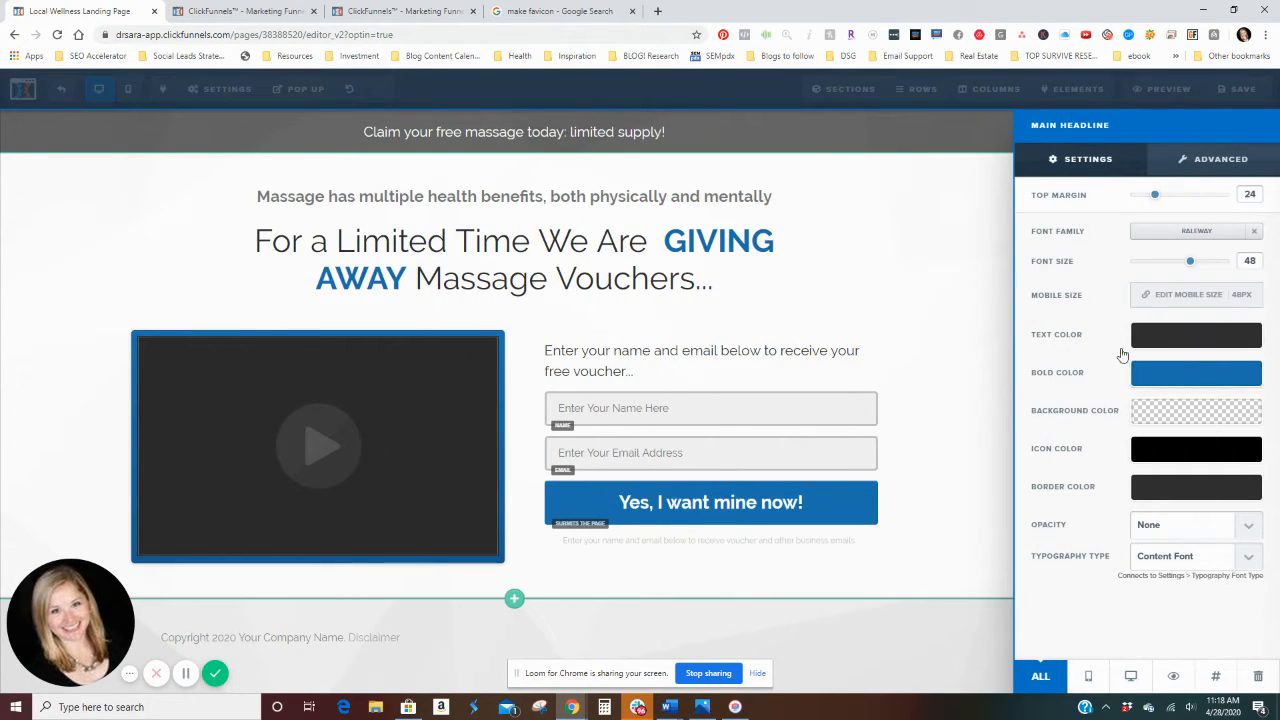
{"action": "left_click", "coordinate": [1260, 378]}
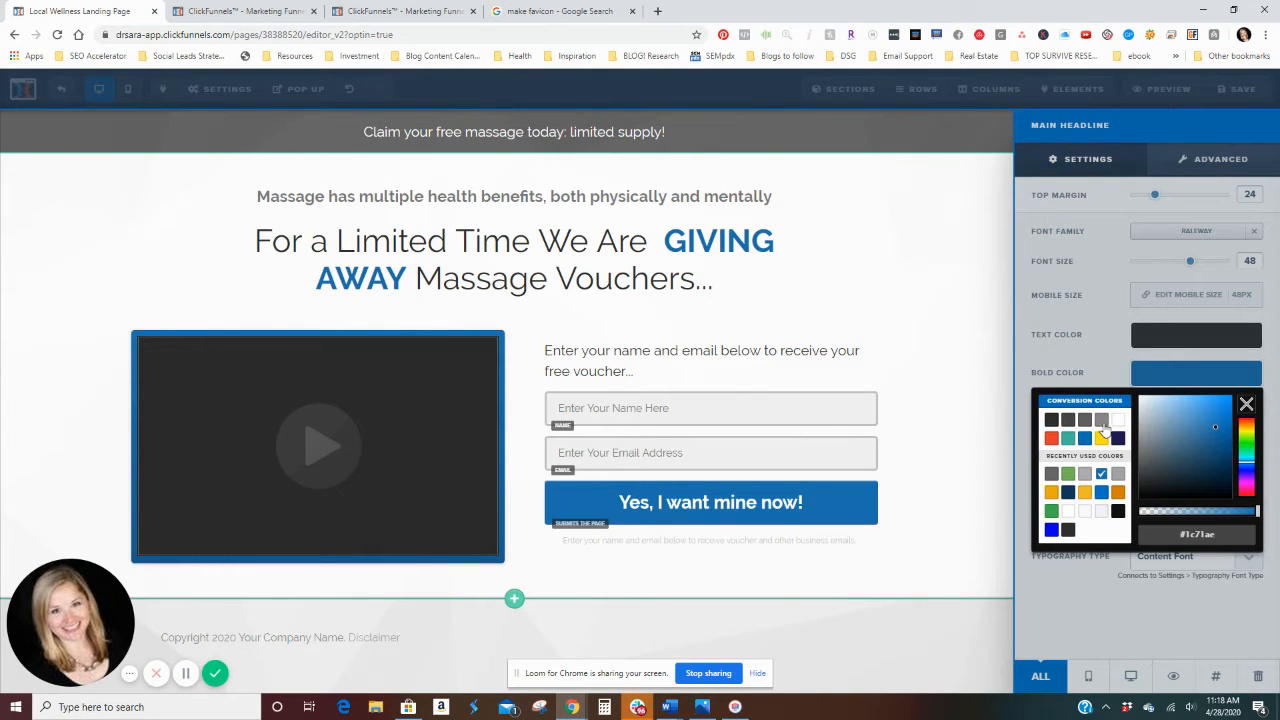
{"action": "left_click", "coordinate": [1051, 511]}
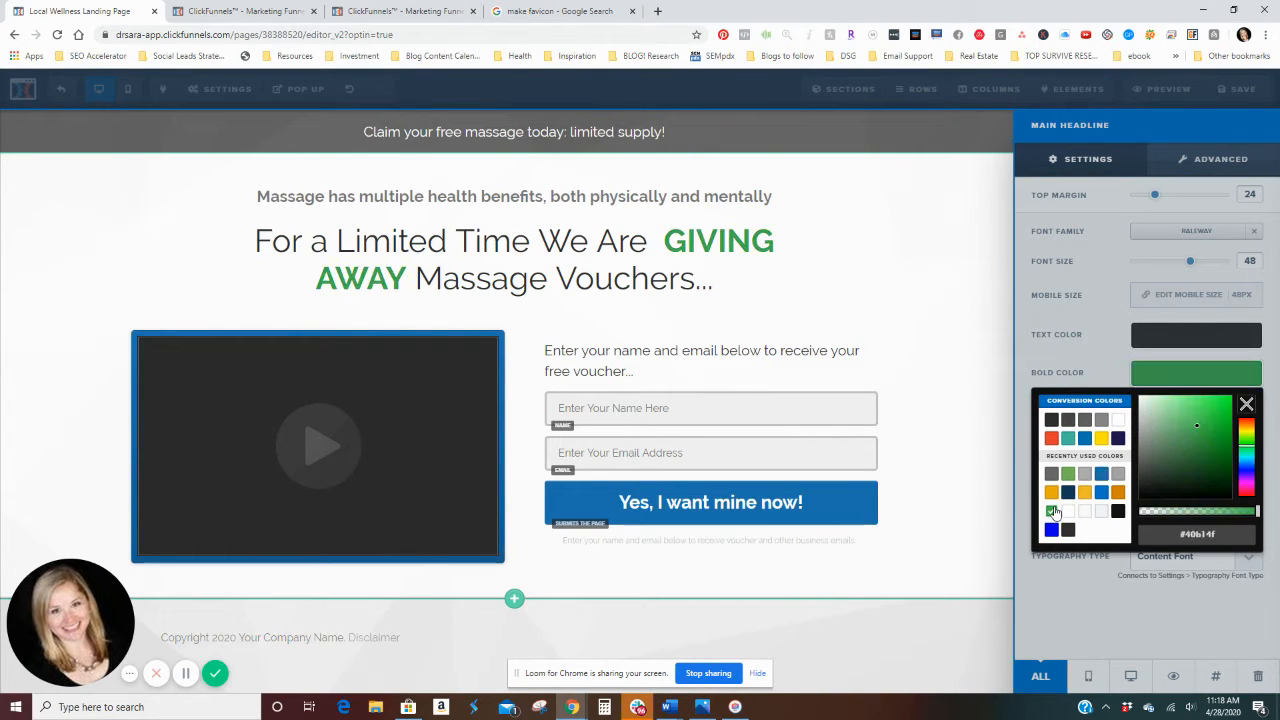
{"action": "left_click", "coordinate": [1085, 493]}
{"action": "left_click", "coordinate": [892, 275]}
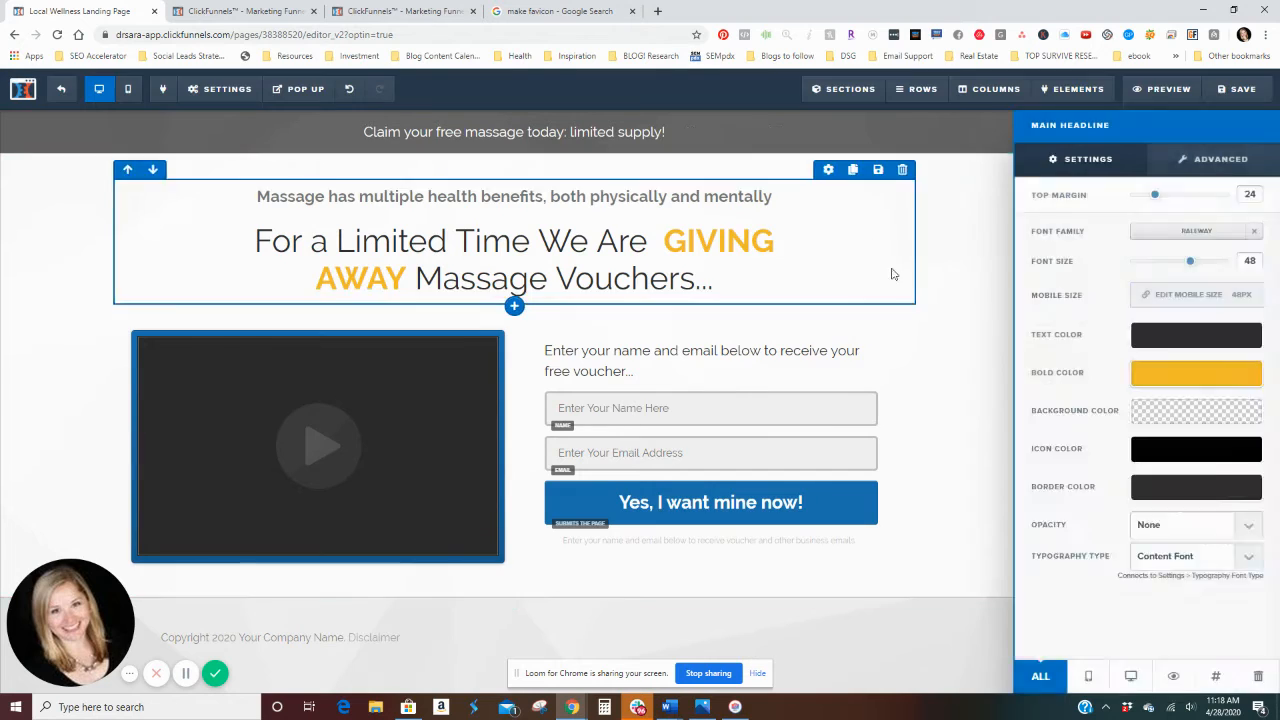
{"action": "left_click", "coordinate": [894, 275]}
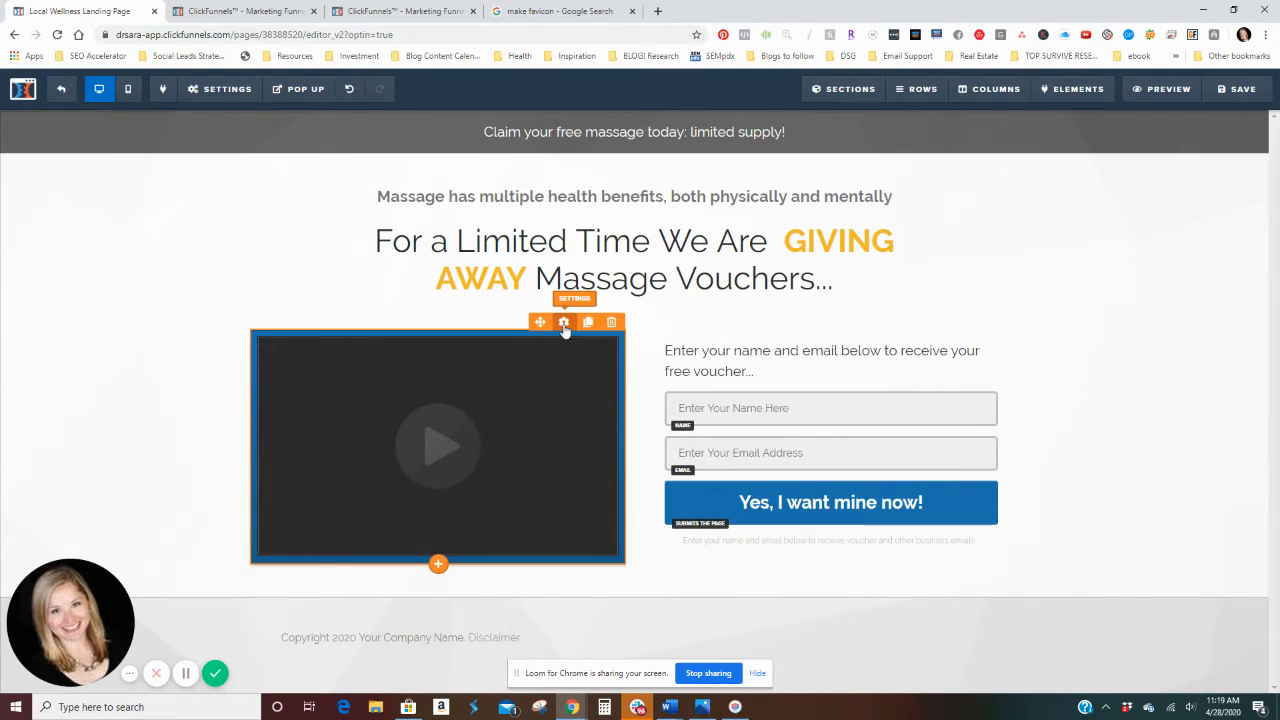
Step: Check the video element's embed settings and the library of elements that can be added to the page
{"action": "left_click", "coordinate": [565, 322]}
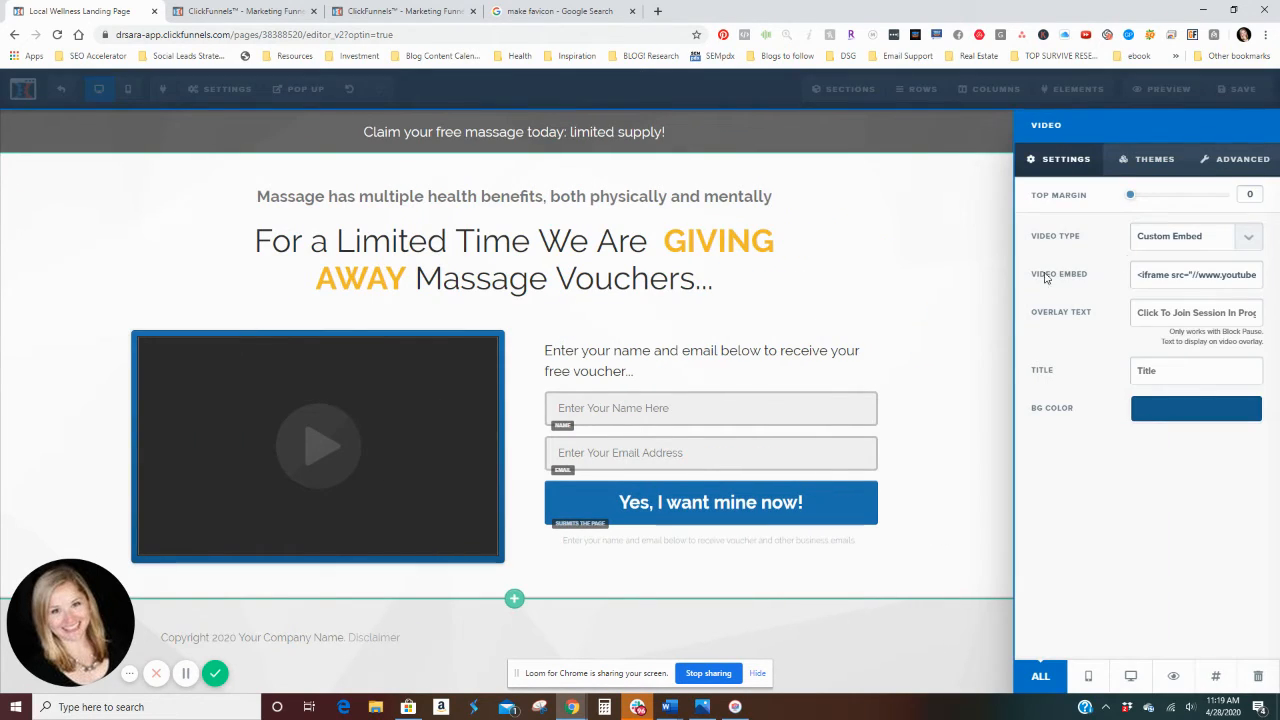
{"action": "left_click", "coordinate": [929, 277]}
{"action": "mouse_move", "coordinate": [1073, 84]}
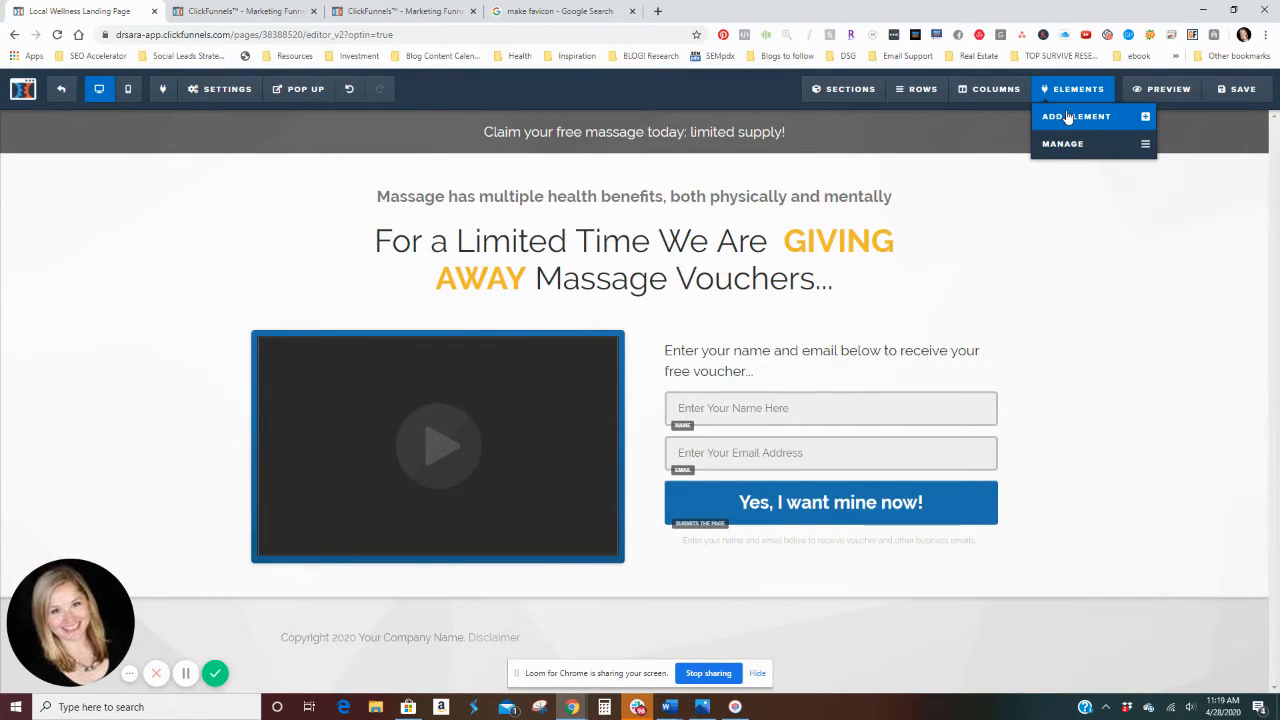
{"action": "left_click", "coordinate": [1070, 116]}
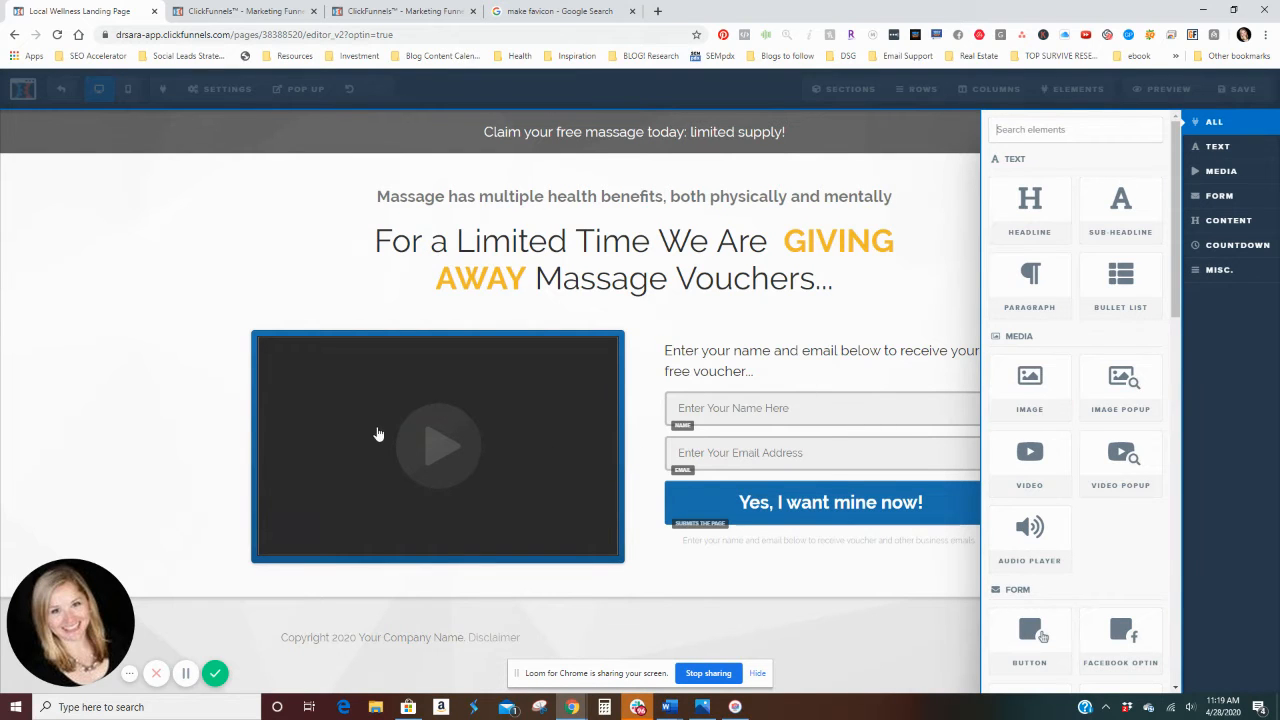
{"action": "left_click", "coordinate": [85, 410]}
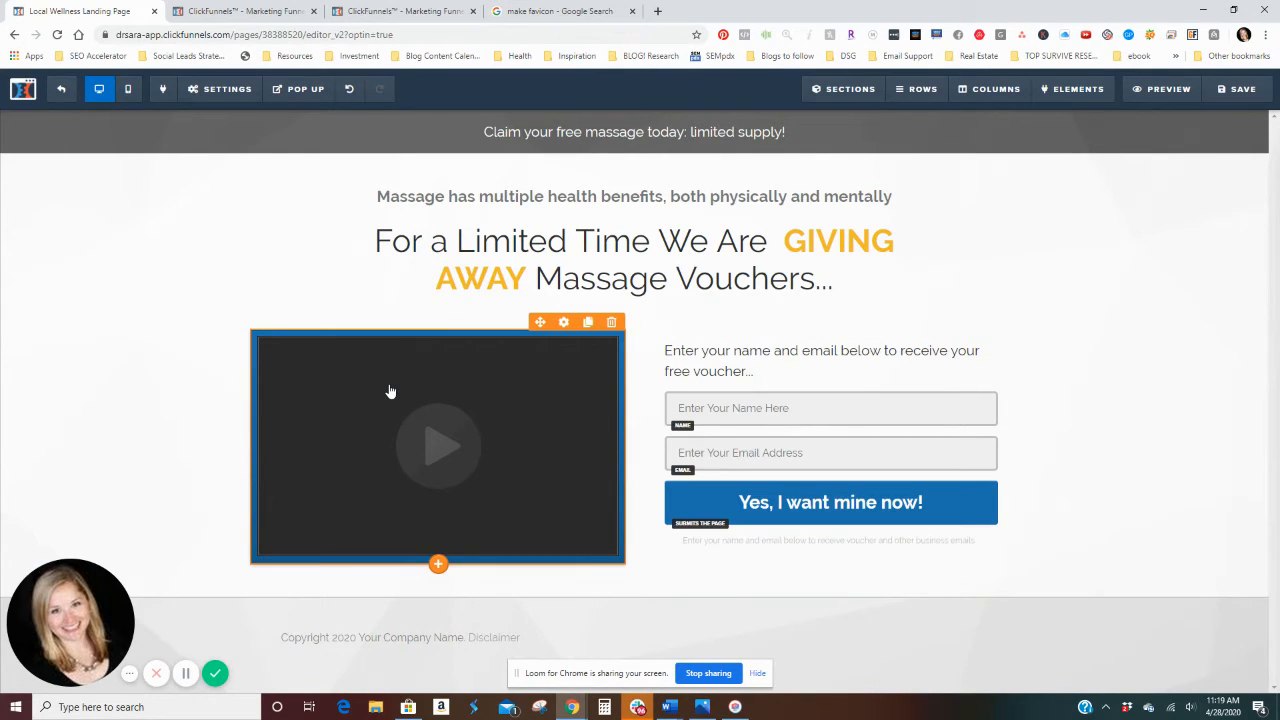
Step: Set the name field's input type to First Name and its placeholder to "Enter Your First Name Here"
{"action": "left_click", "coordinate": [946, 416]}
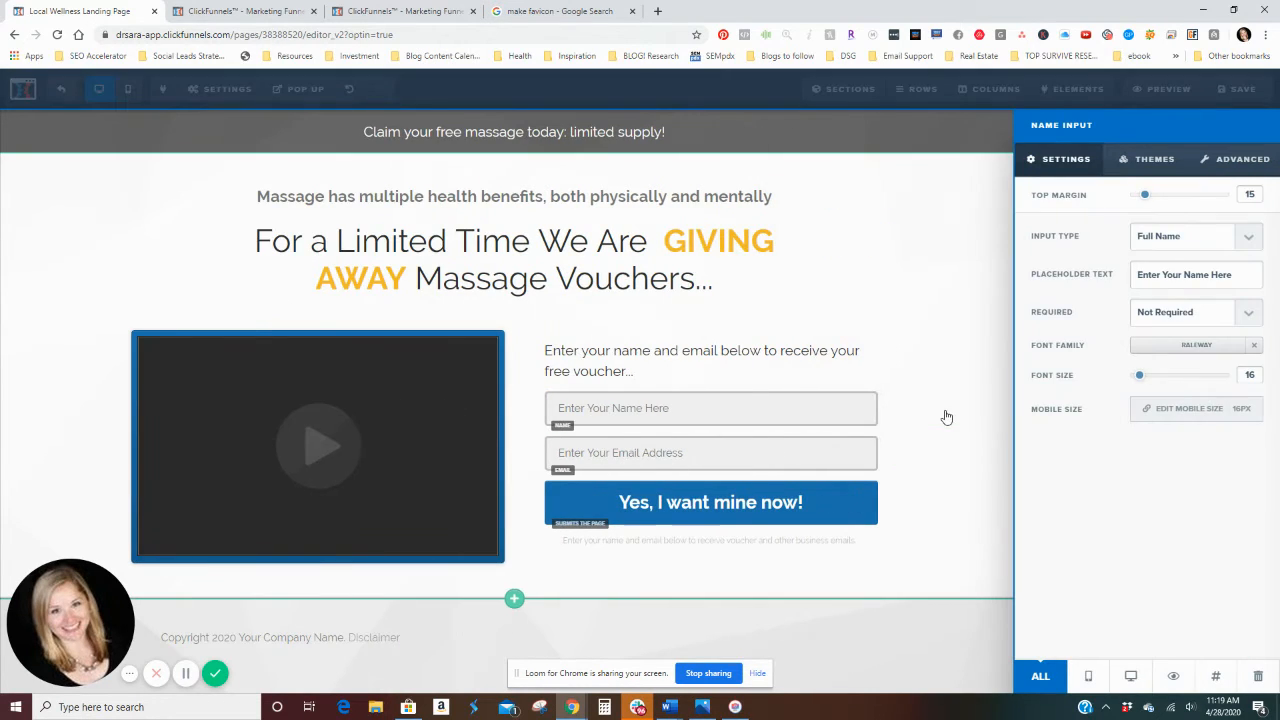
{"action": "left_click", "coordinate": [1247, 245]}
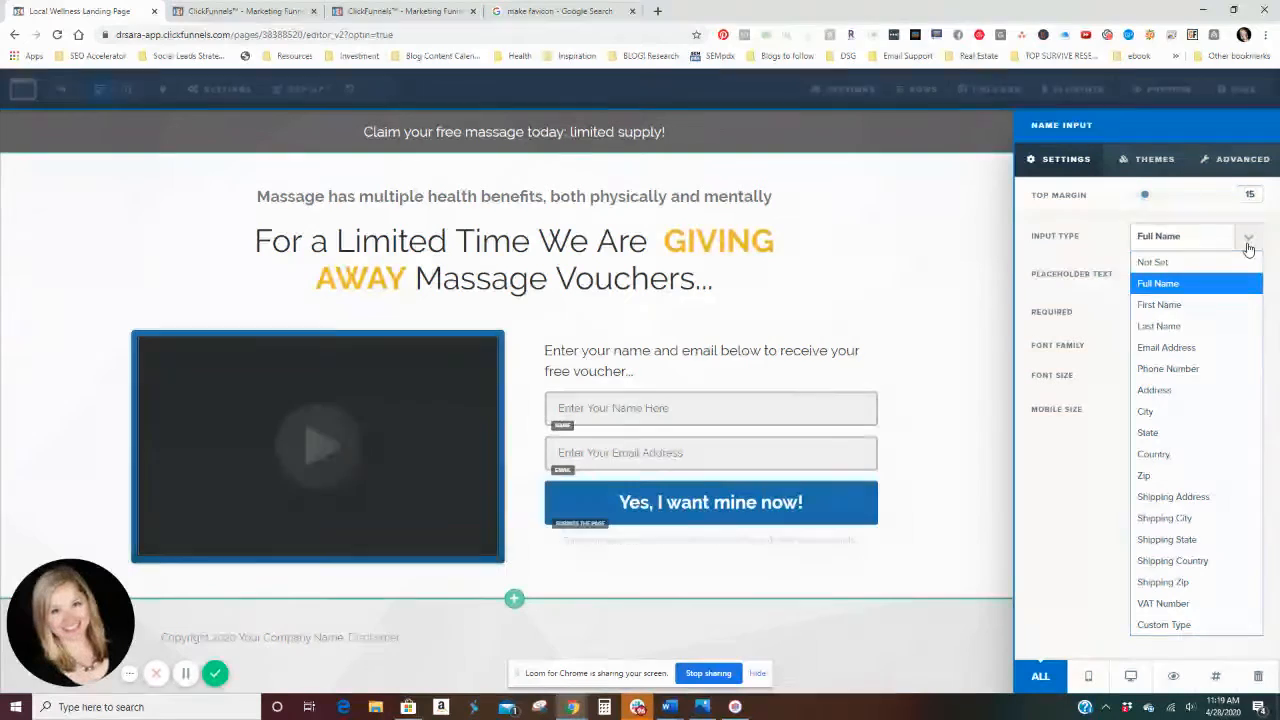
{"action": "left_click", "coordinate": [1222, 304]}
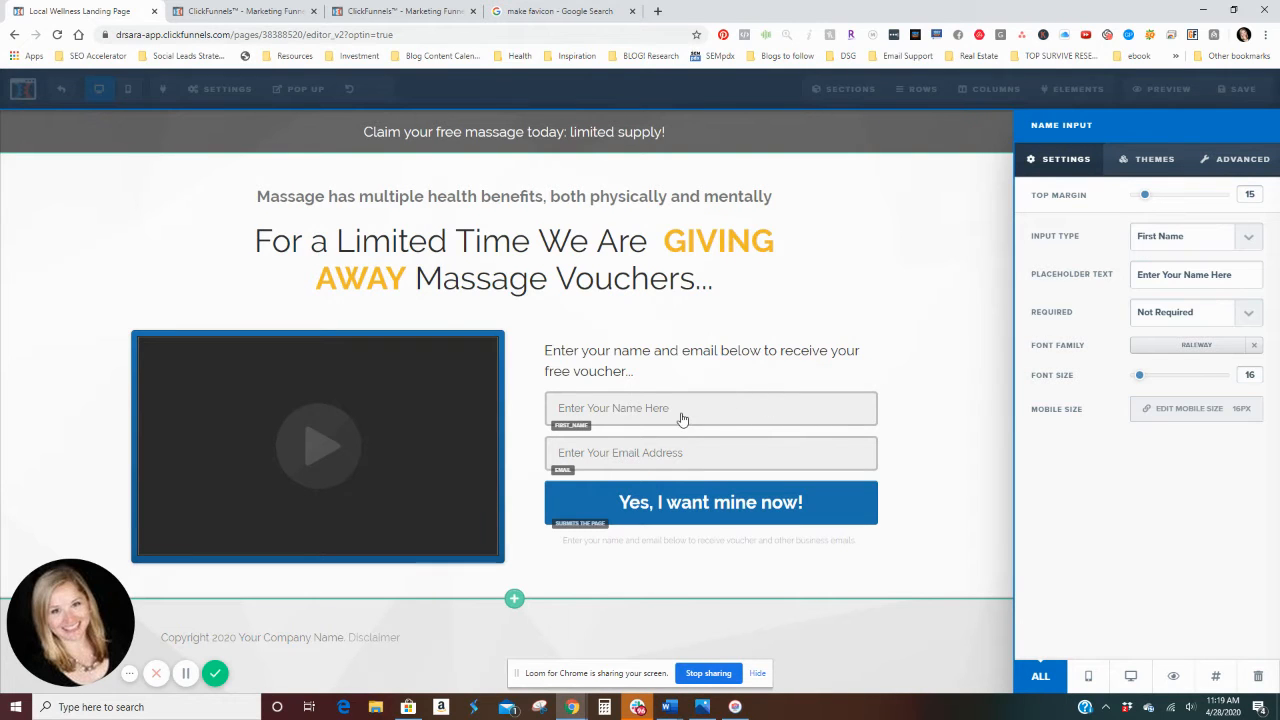
{"action": "left_click", "coordinate": [684, 420]}
{"action": "left_click", "coordinate": [746, 415]}
{"action": "type", "text": "First"}
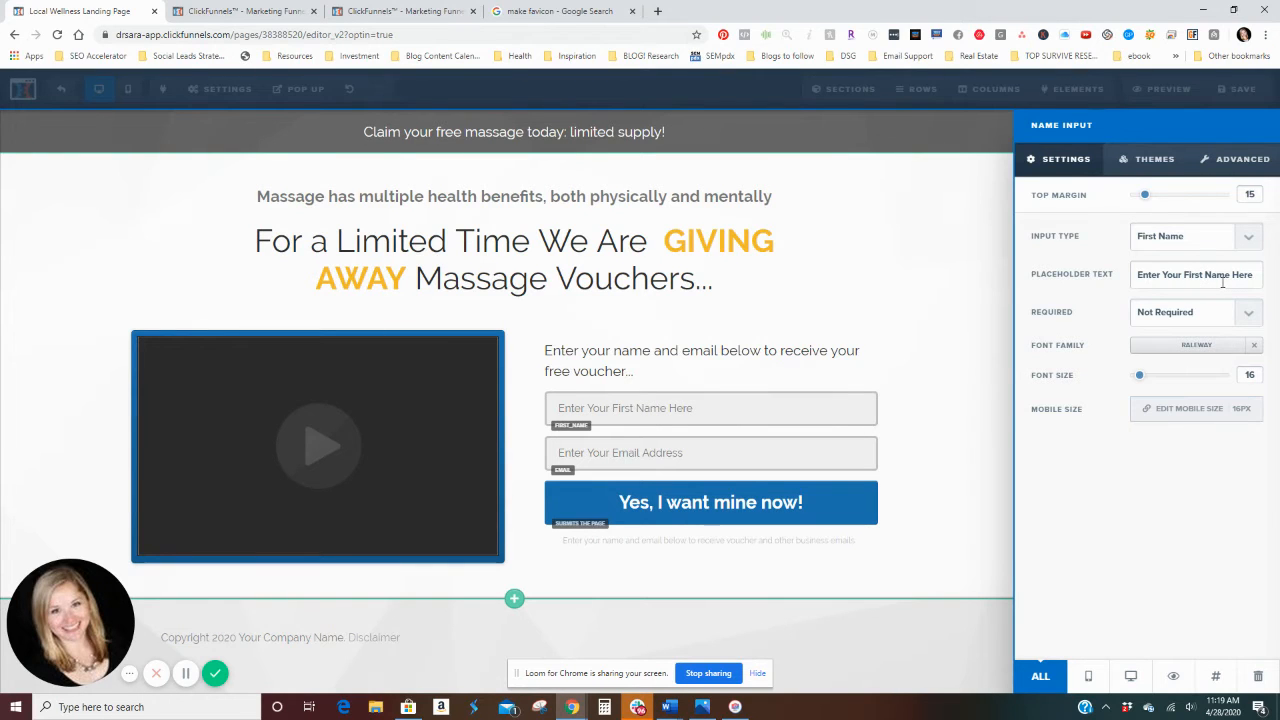
{"action": "left_click", "coordinate": [945, 380]}
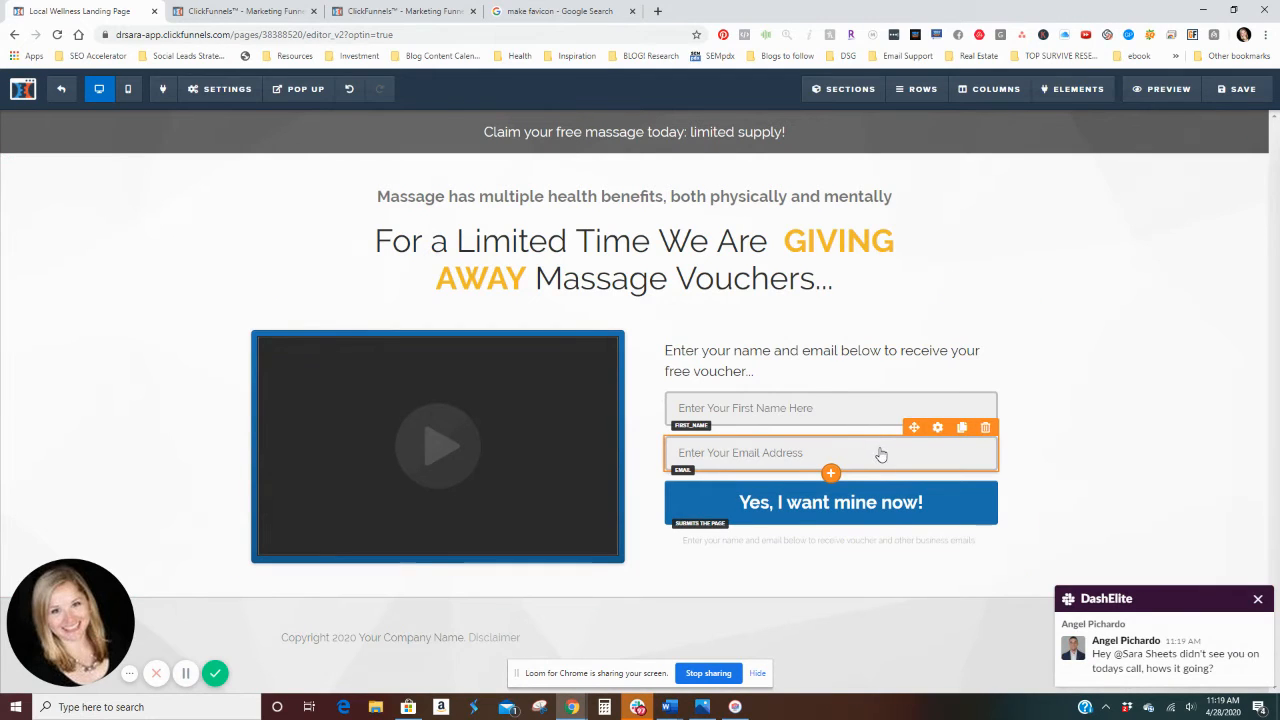
Step: Dismiss the chat notification and set the "Yes, I want mine now!" button's background colour to the recently used green
{"action": "left_click", "coordinate": [1259, 601]}
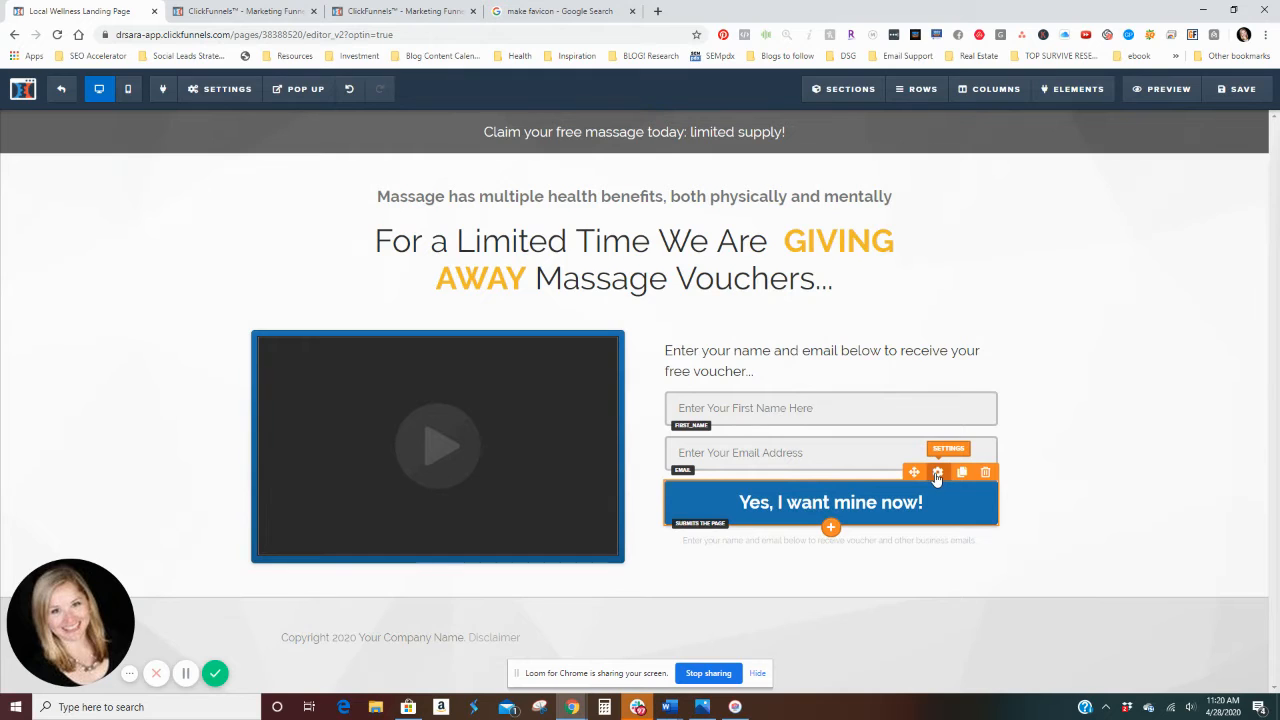
{"action": "left_click", "coordinate": [938, 483]}
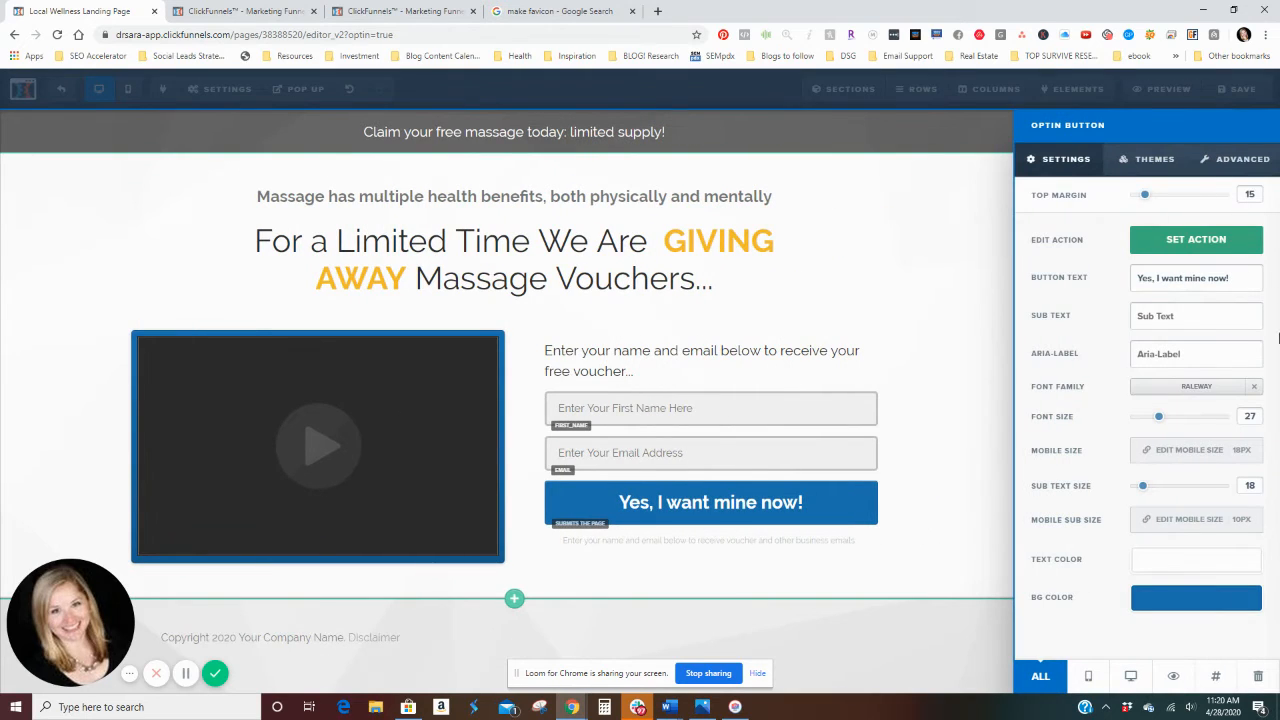
{"action": "left_click", "coordinate": [1166, 603]}
{"action": "left_click", "coordinate": [1068, 543]}
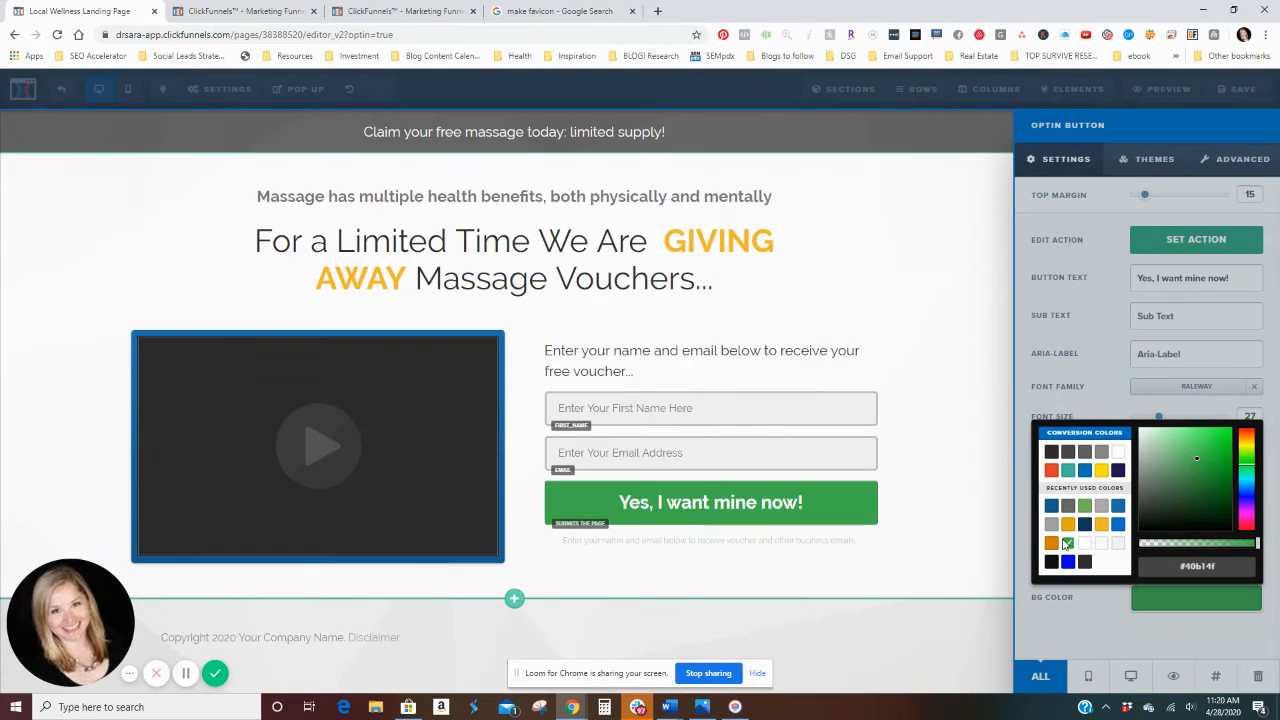
{"action": "left_click", "coordinate": [1001, 525]}
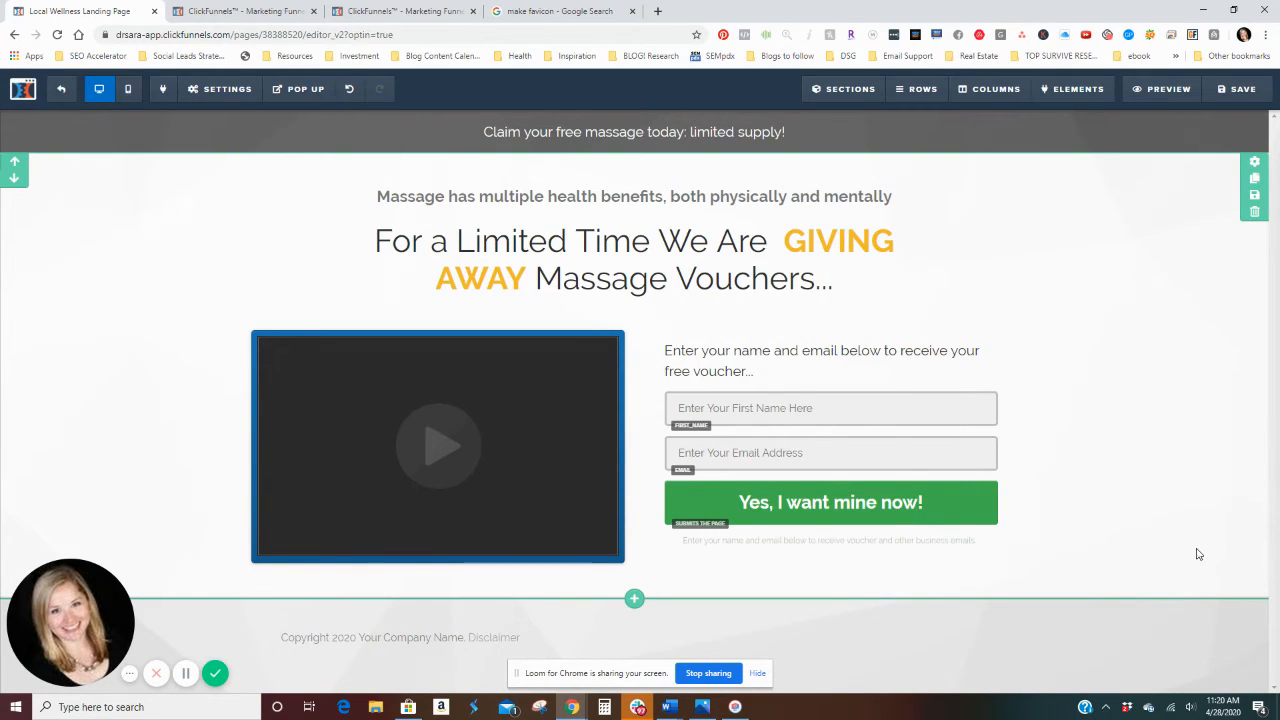
Step: Replace "below" with "above" in the fine print under the opt-in button
{"action": "left_click", "coordinate": [815, 541]}
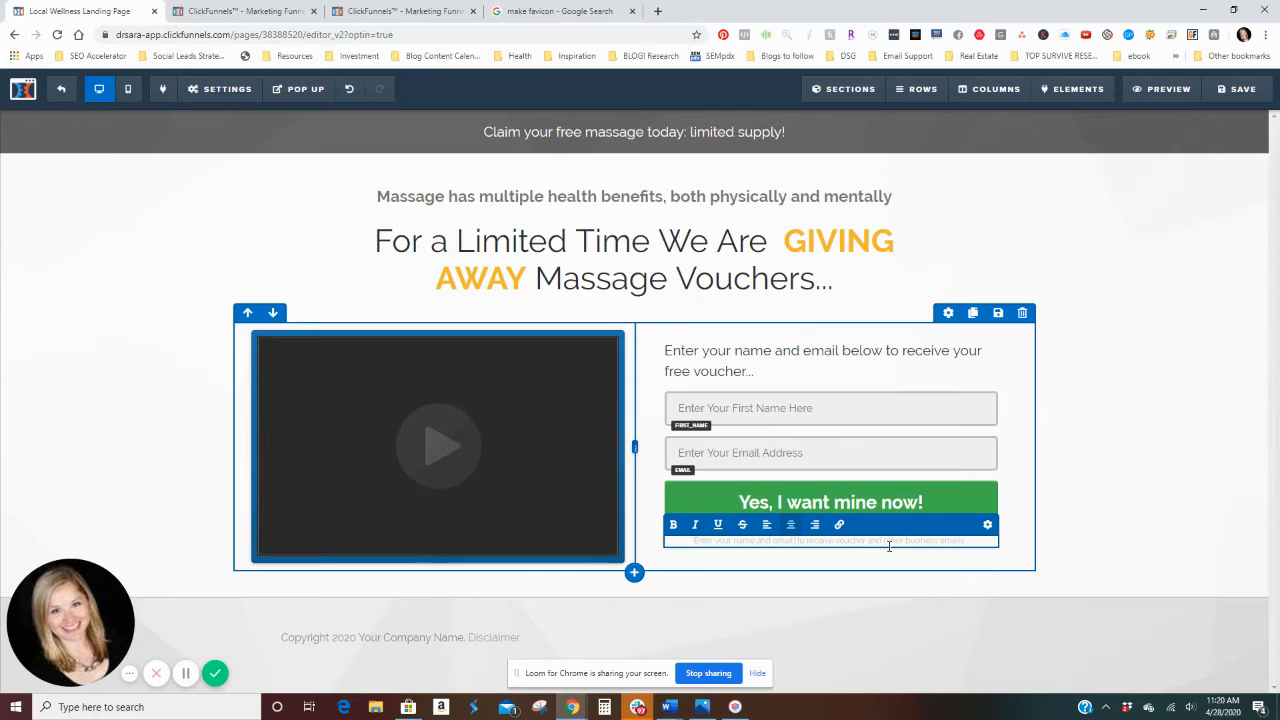
{"action": "type", "text": "above"}
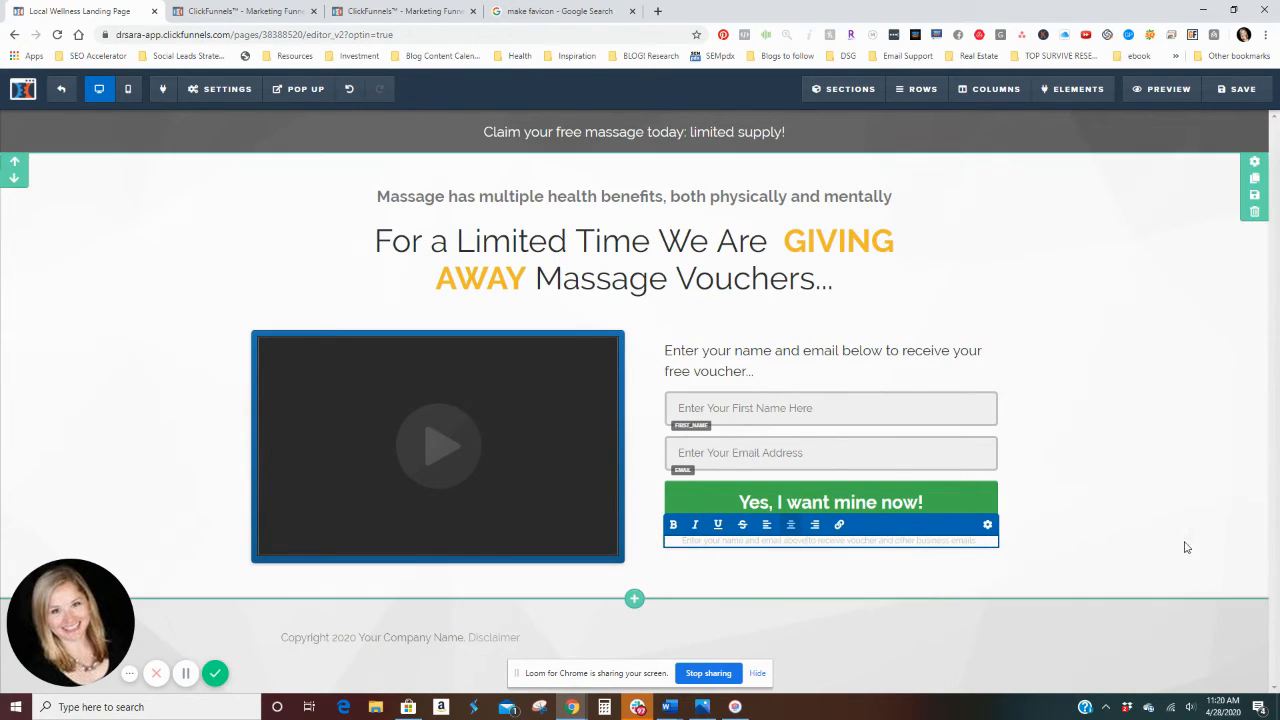
{"action": "left_click", "coordinate": [1110, 545]}
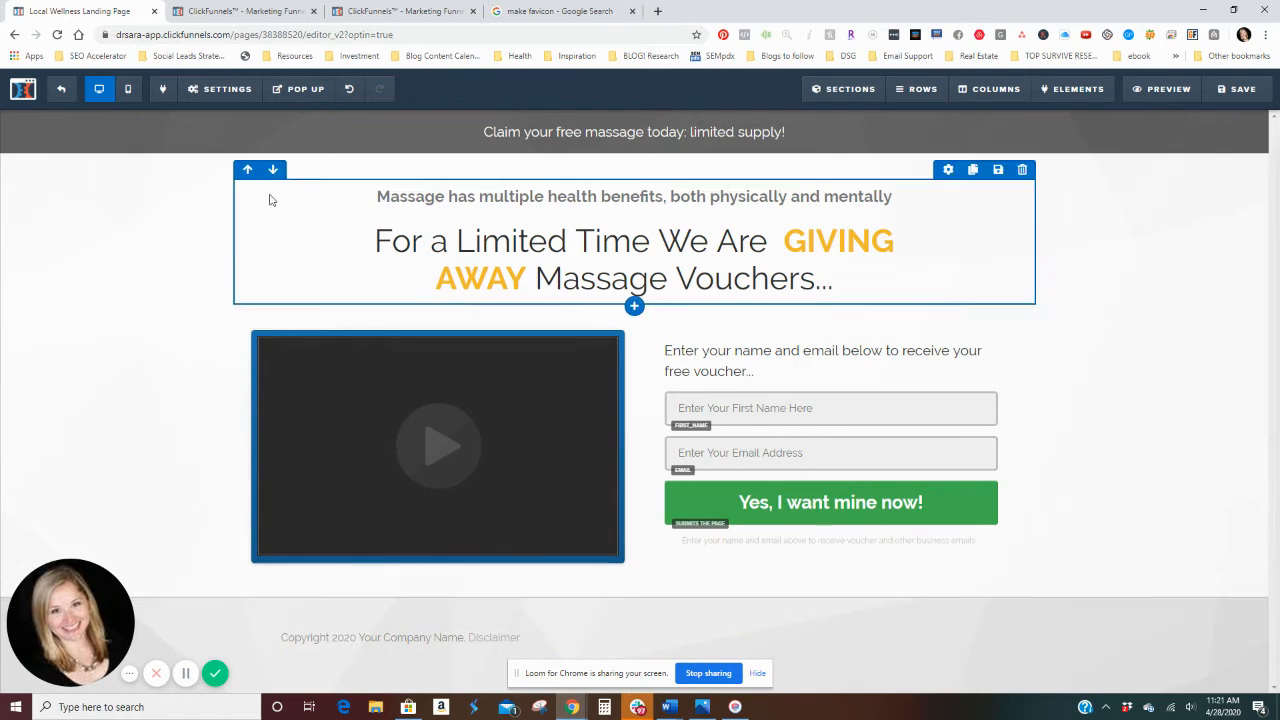
Step: Compare the page's mobile and desktop layouts, finishing in the desktop view
{"action": "mouse_move", "coordinate": [204, 98]}
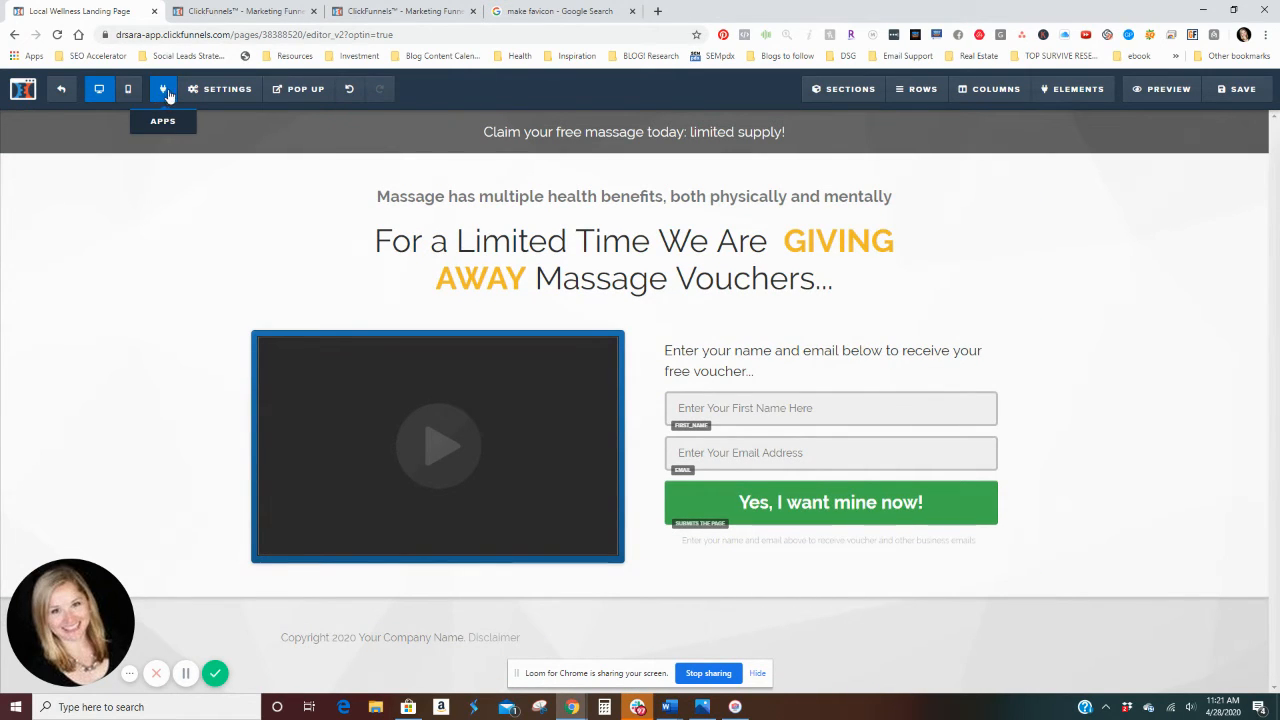
{"action": "left_click", "coordinate": [128, 92]}
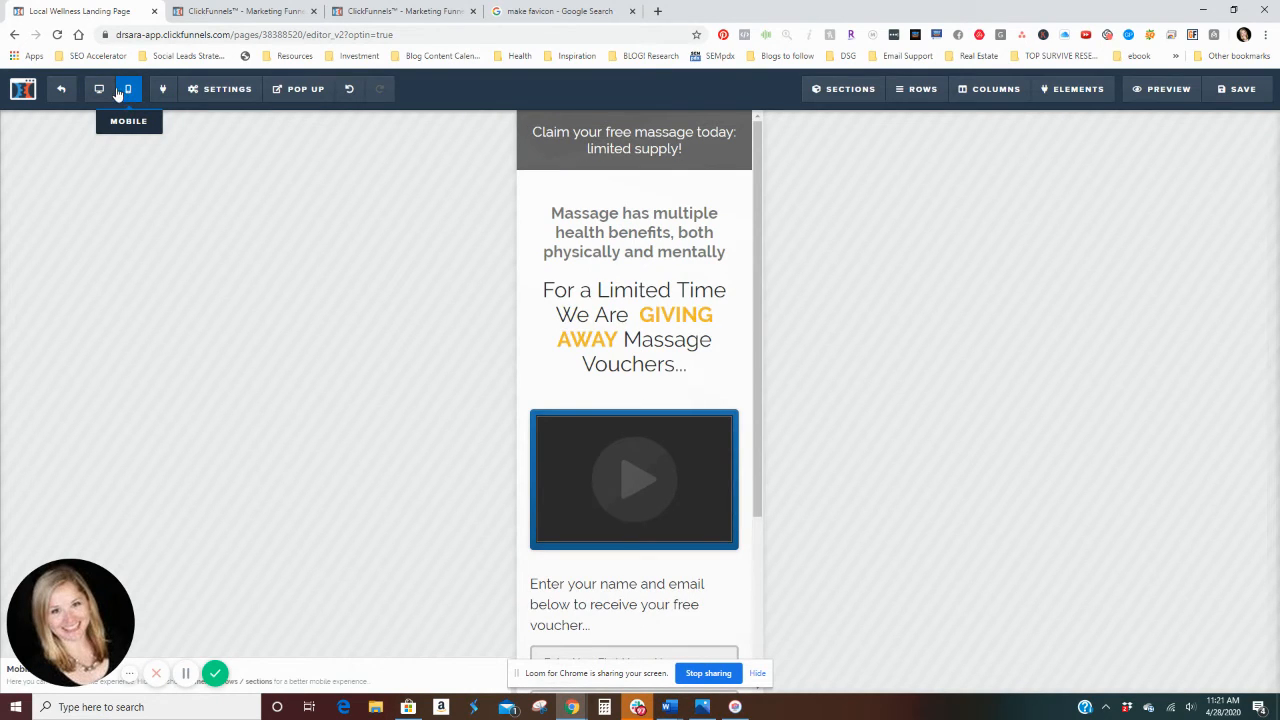
{"action": "left_click", "coordinate": [99, 92]}
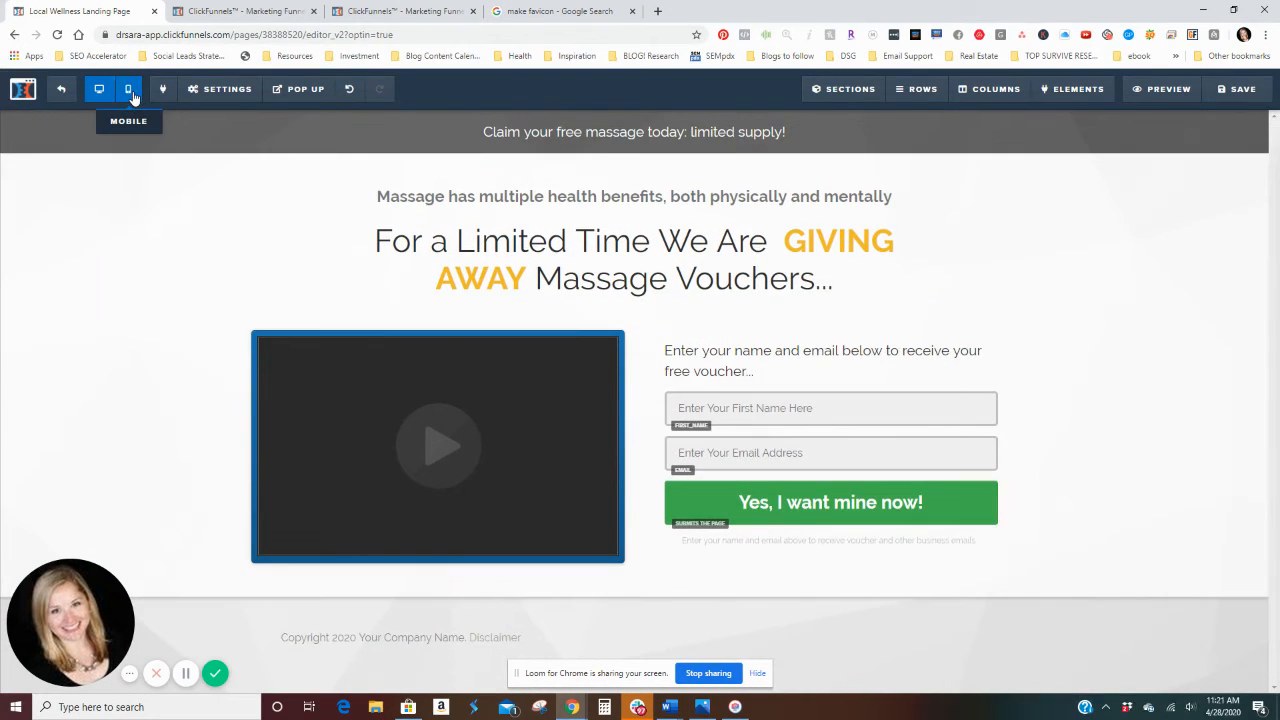
{"action": "left_click", "coordinate": [128, 92]}
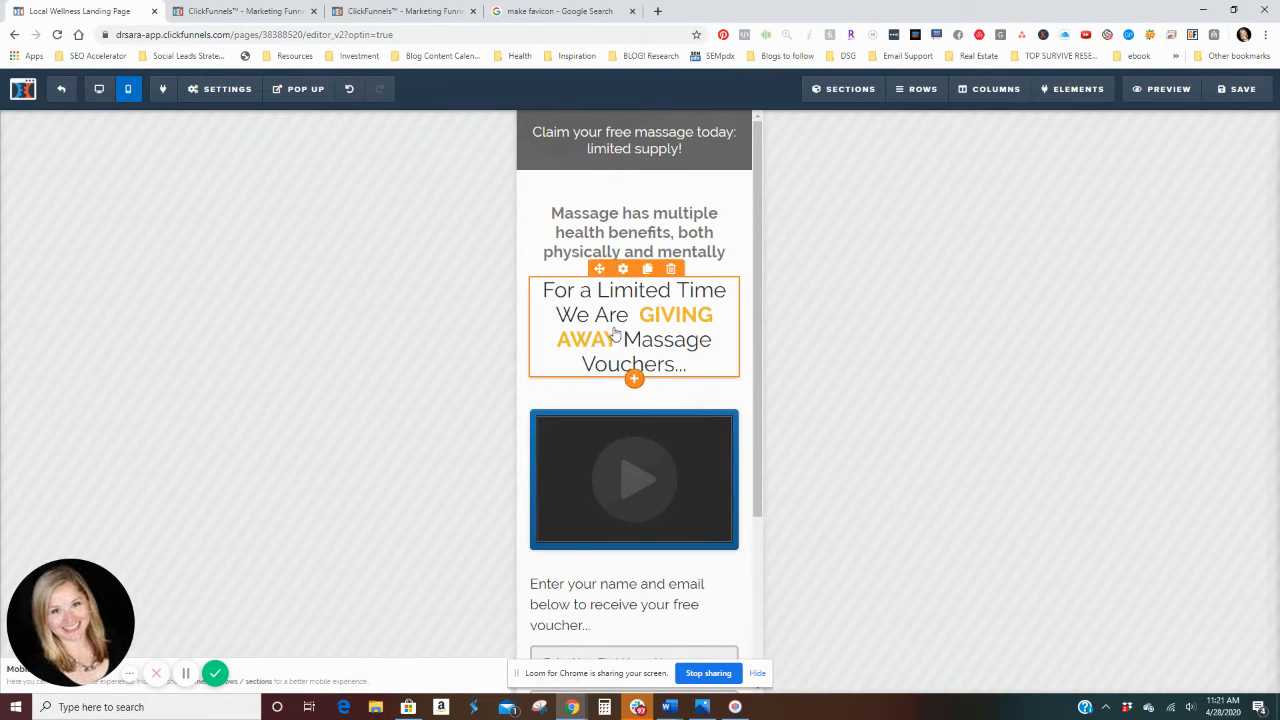
{"action": "scroll", "coordinate": [614, 325], "scroll_direction": "down", "scroll_amount": 3}
{"action": "scroll", "coordinate": [626, 330], "scroll_direction": "up", "scroll_amount": 3}
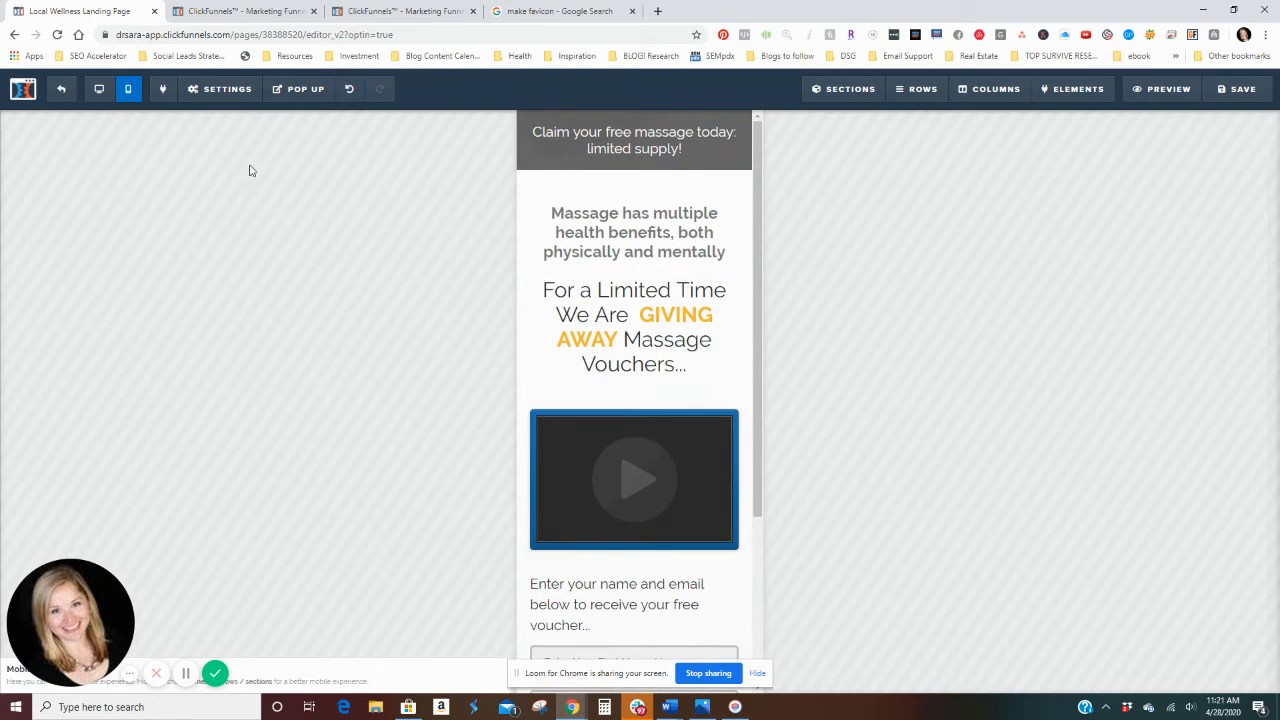
{"action": "left_click", "coordinate": [100, 90]}
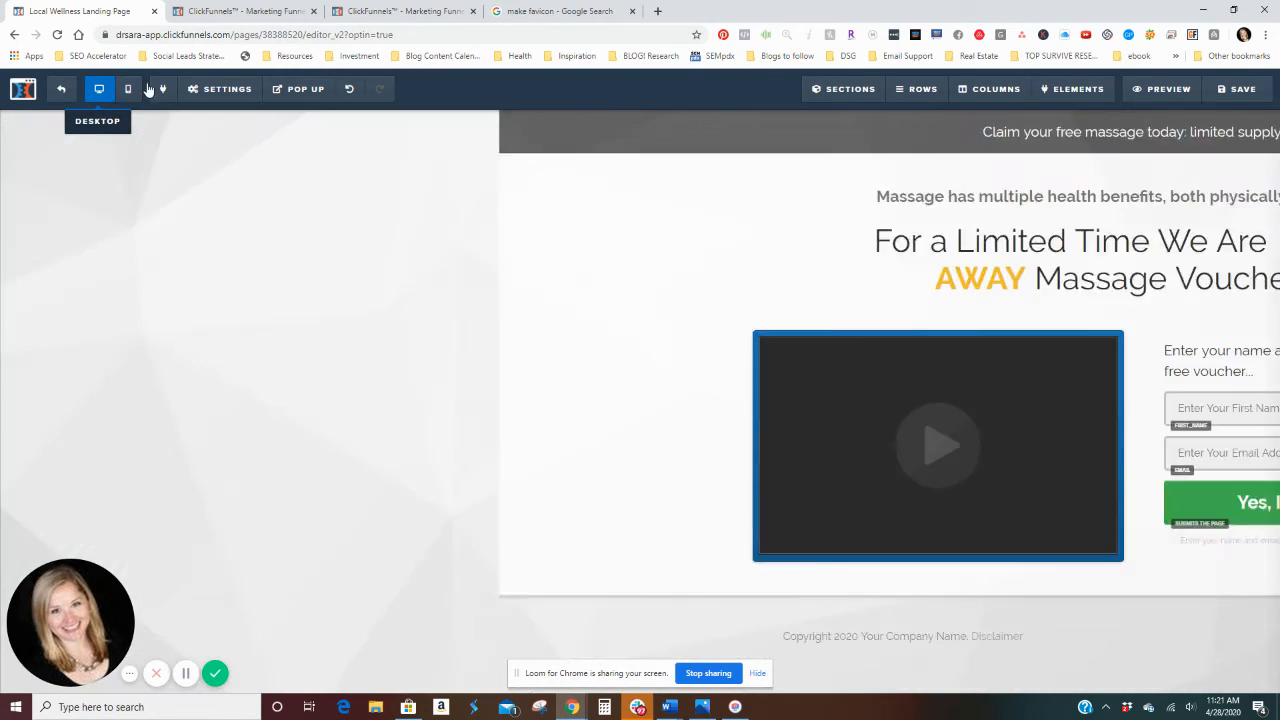
Step: Select Aweber as the landing page's auto-responder integration and look over the available integration actions
{"action": "mouse_move", "coordinate": [197, 94]}
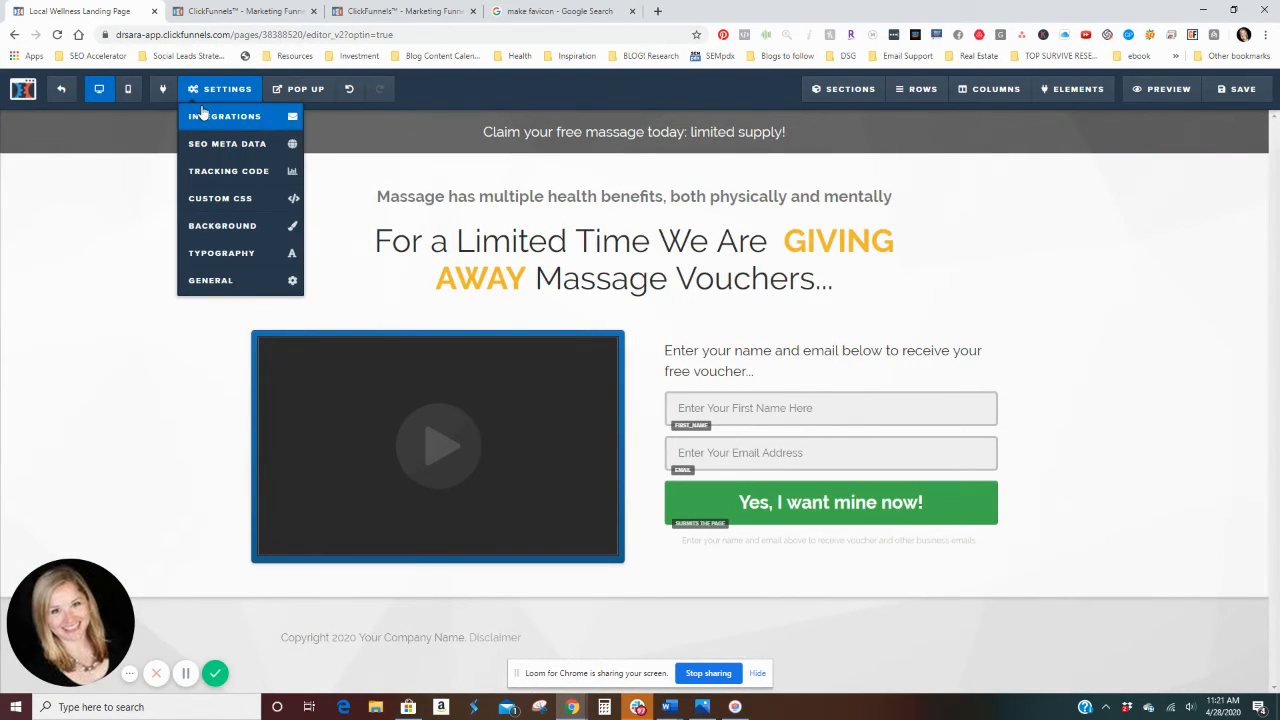
{"action": "left_click", "coordinate": [201, 113]}
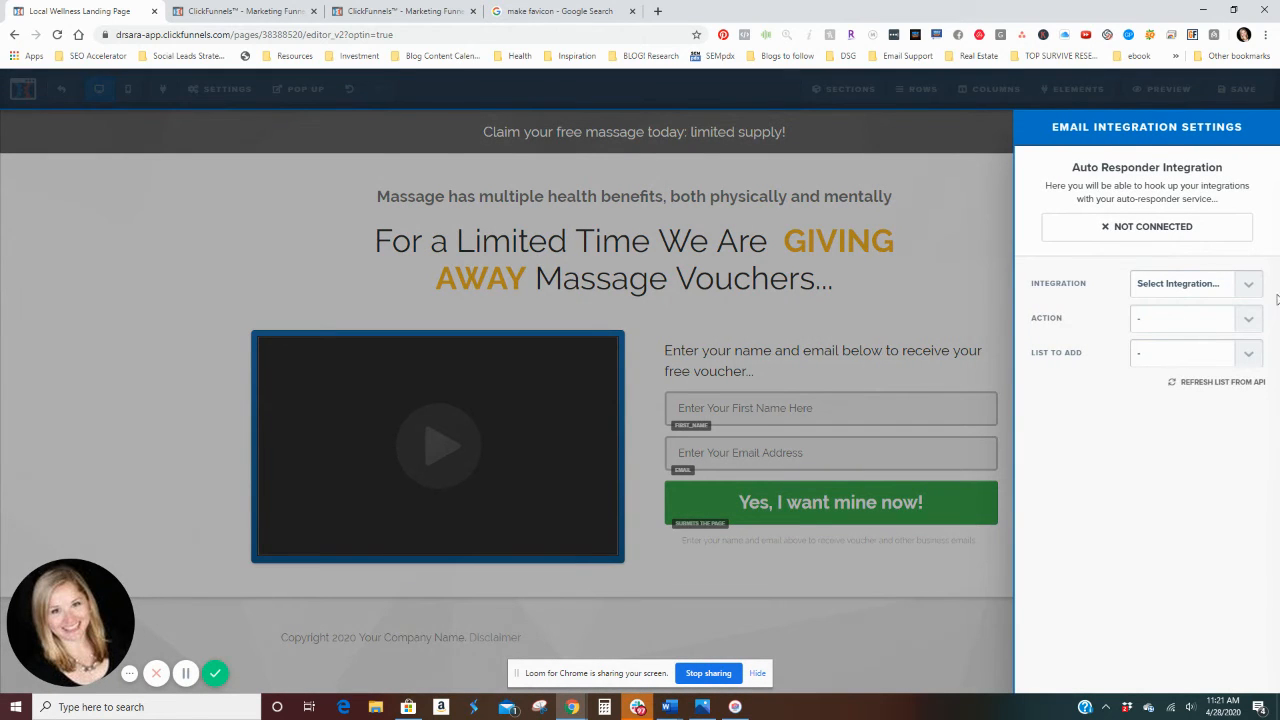
{"action": "left_click", "coordinate": [1252, 290]}
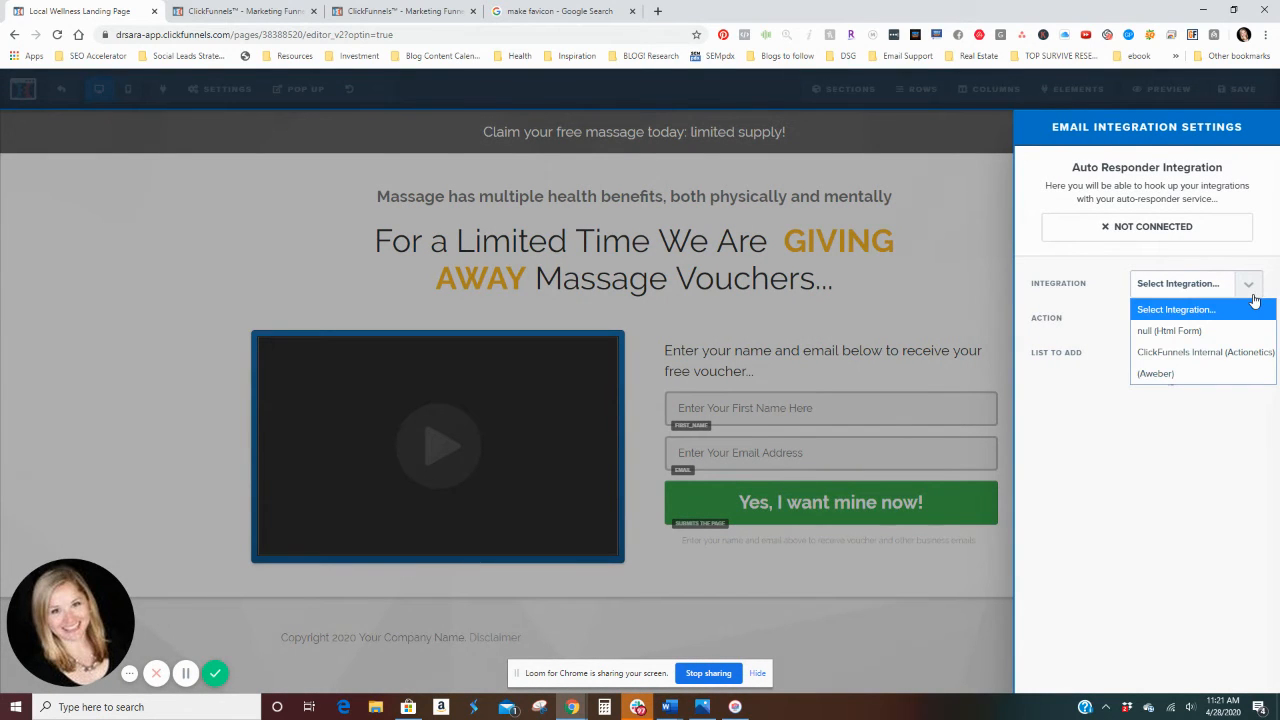
{"action": "left_click", "coordinate": [1203, 372]}
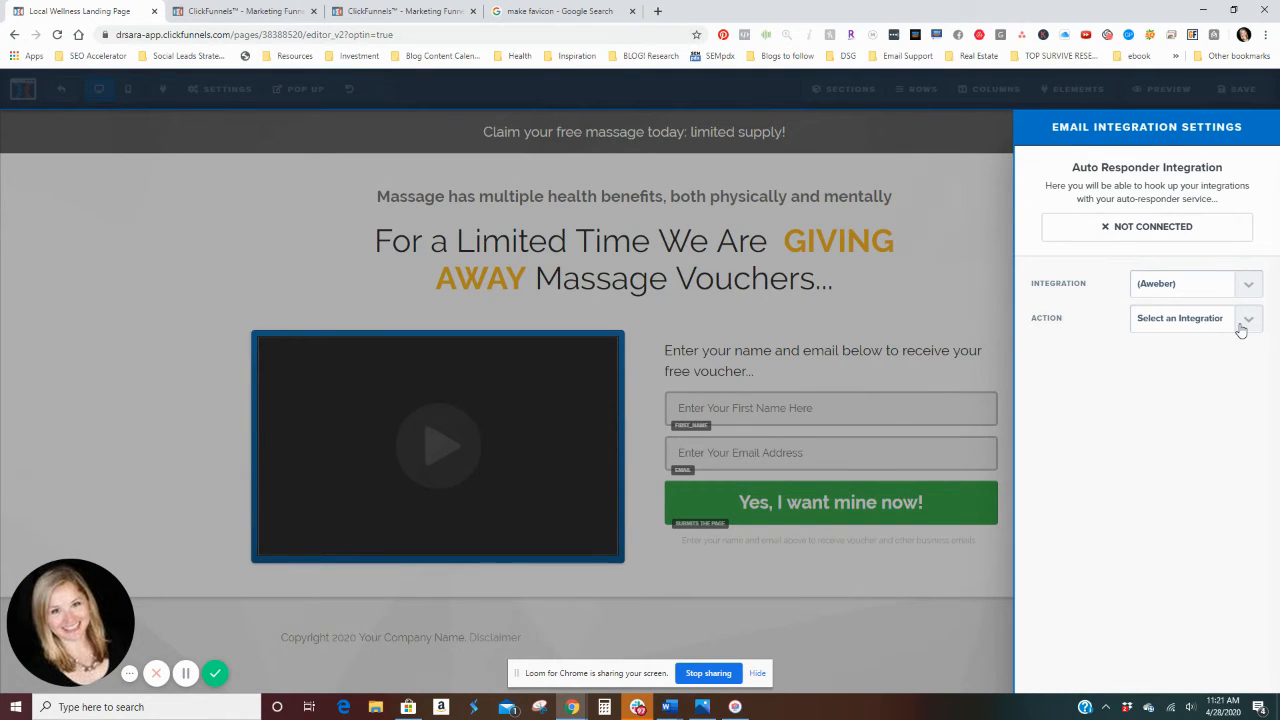
{"action": "left_click", "coordinate": [1241, 331]}
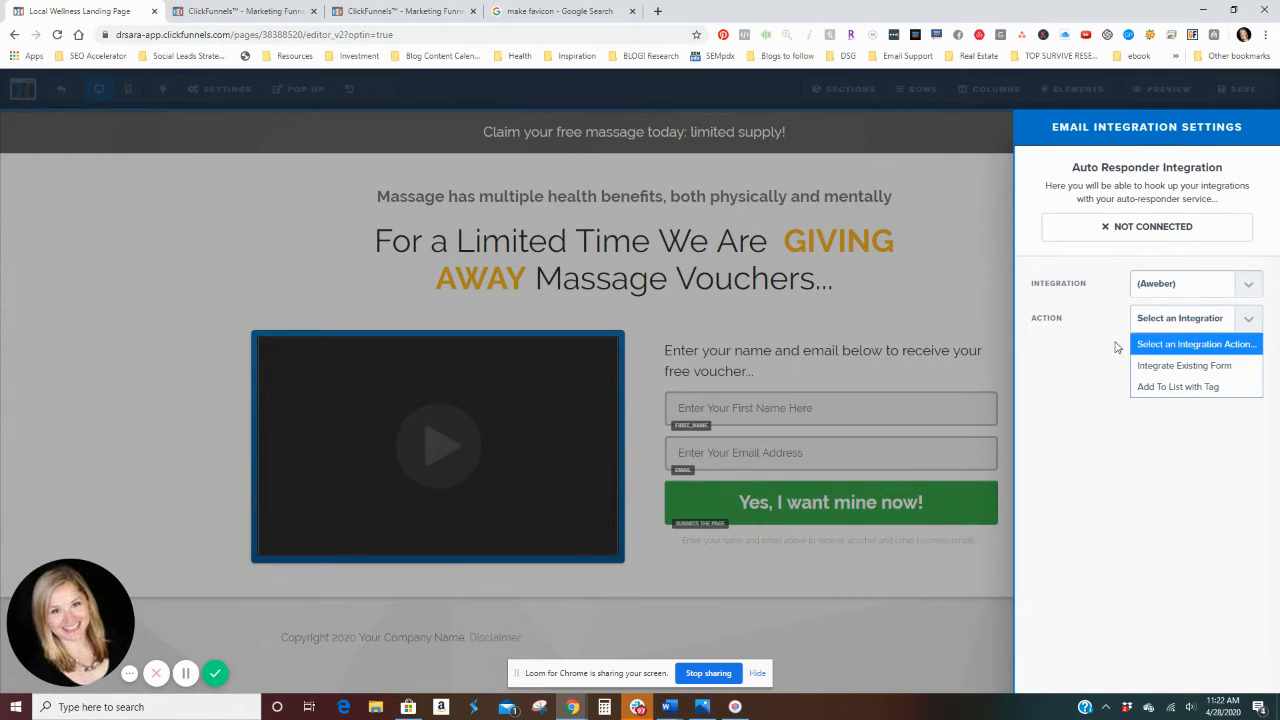
{"action": "left_click", "coordinate": [1075, 405]}
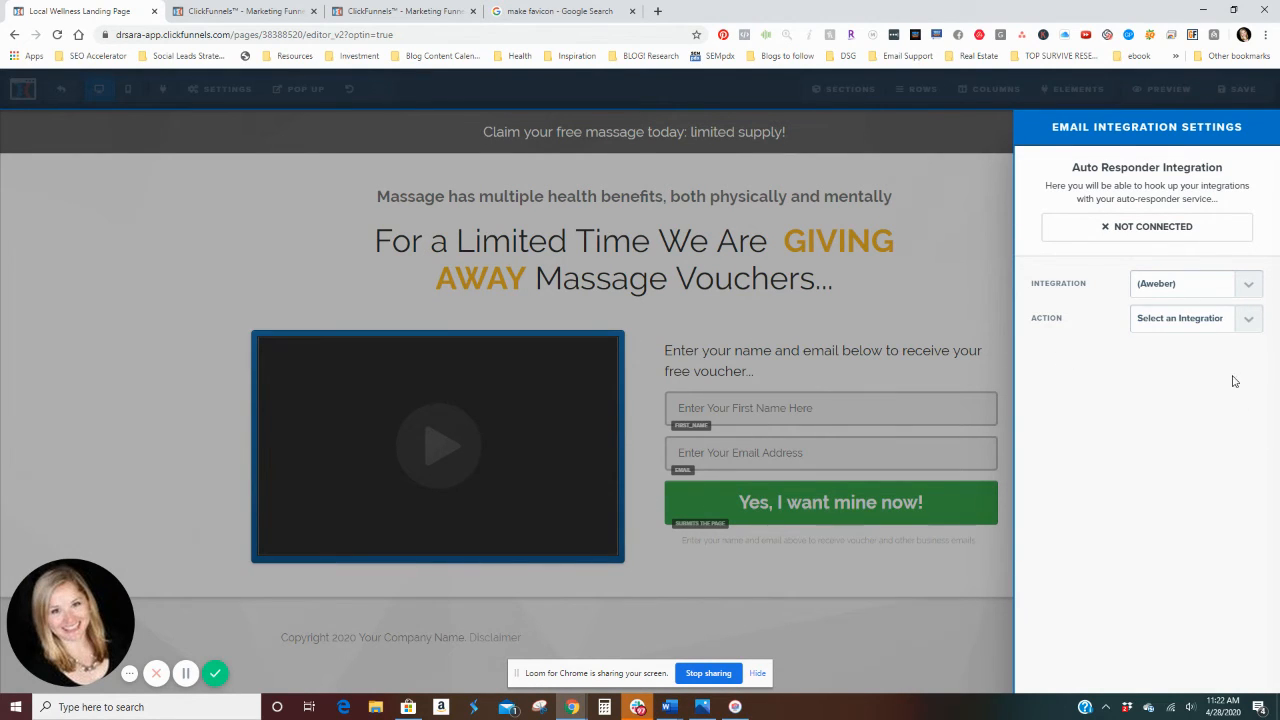
Step: Set the Aweber integration action to Integrate Existing Form and look through the lists that can be added
{"action": "left_click", "coordinate": [1252, 320]}
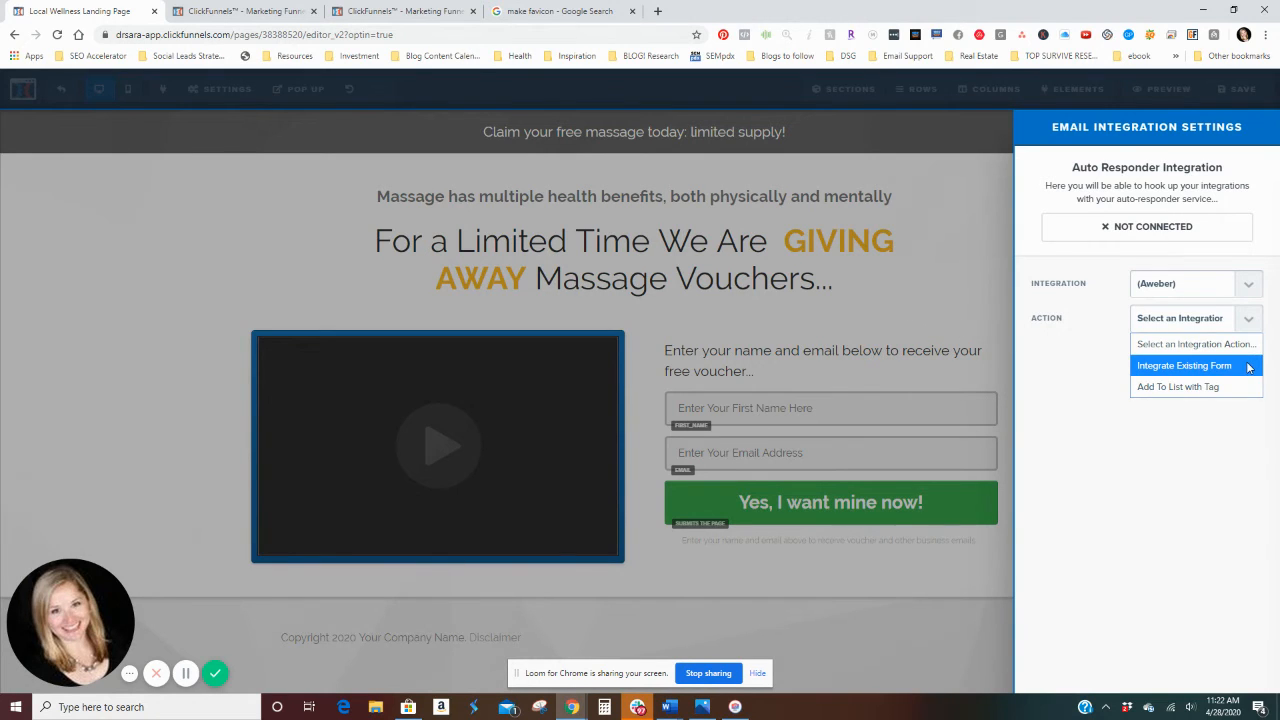
{"action": "left_click", "coordinate": [1248, 366]}
{"action": "left_click", "coordinate": [1248, 355]}
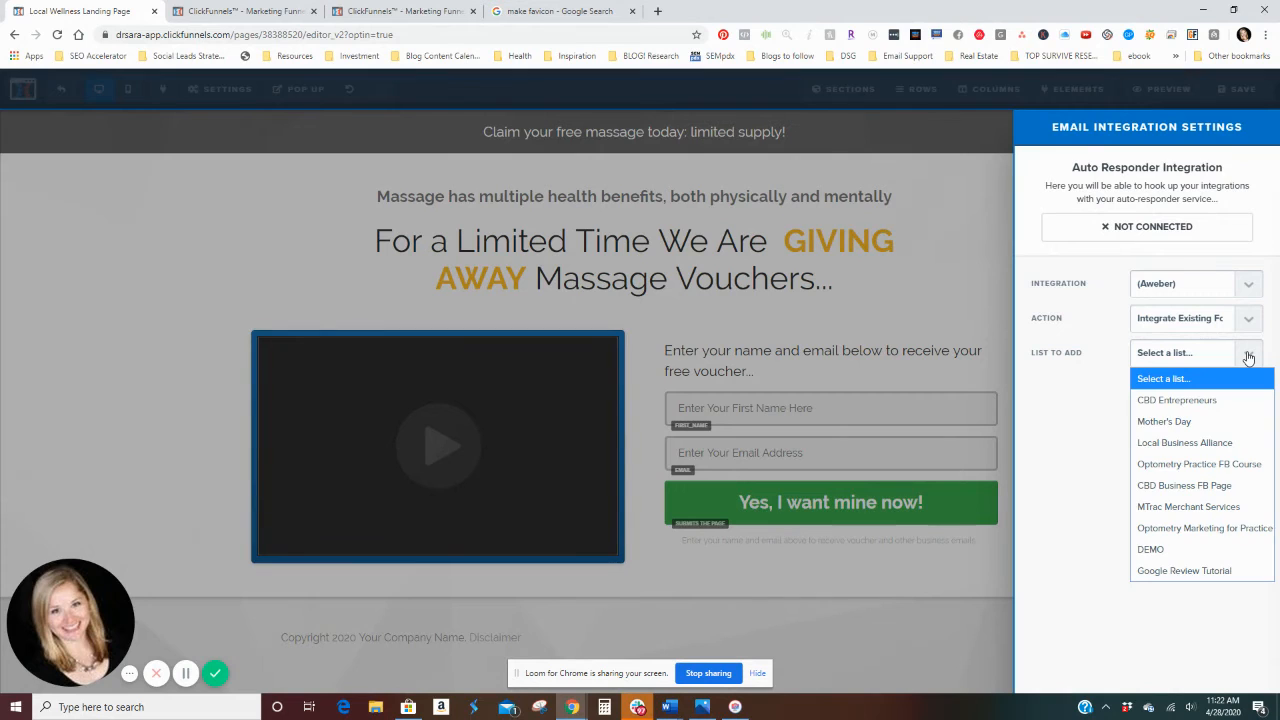
{"action": "left_click", "coordinate": [1248, 357]}
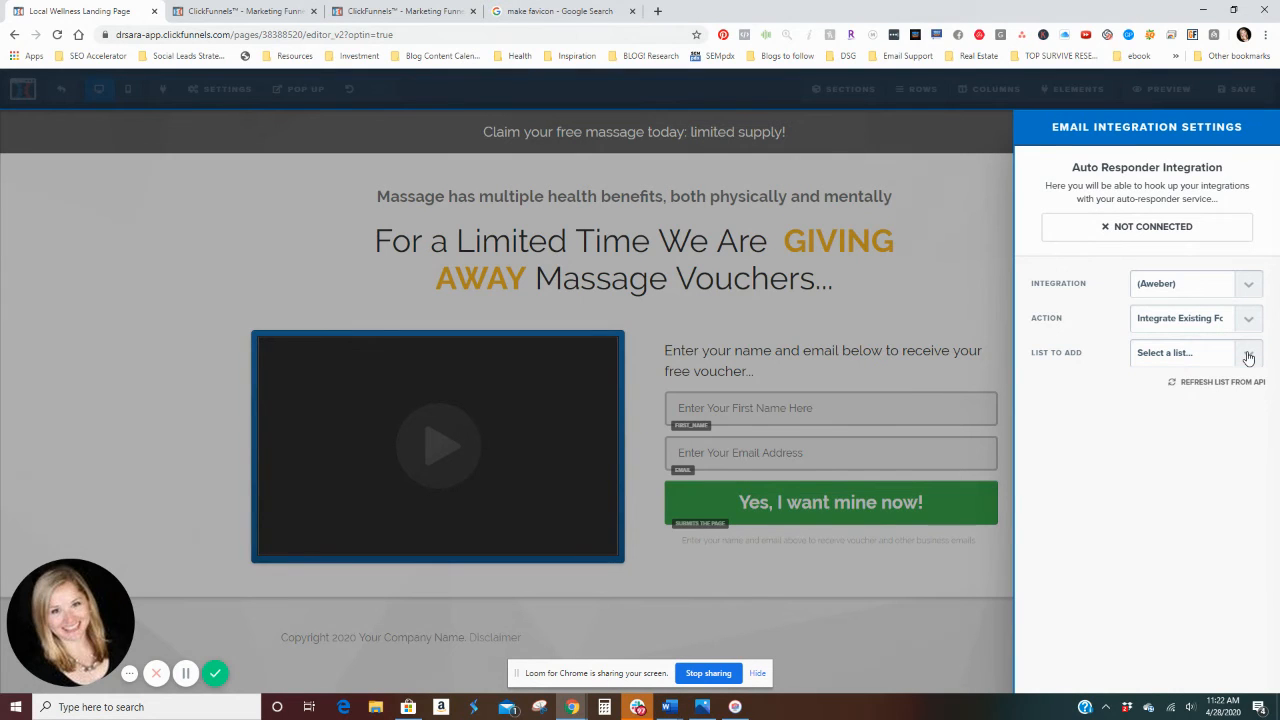
{"action": "left_click", "coordinate": [955, 283]}
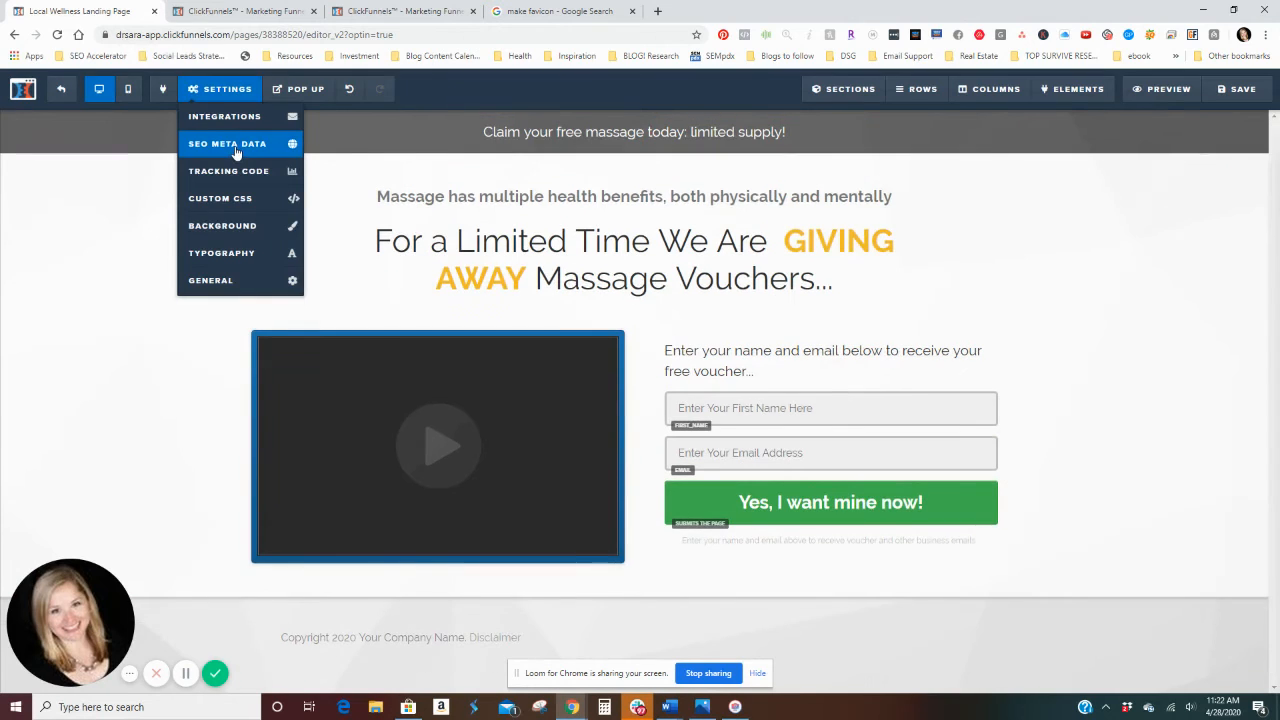
Step: Review the page's SEO metadata fields and its tracking code editor without changing them
{"action": "left_click", "coordinate": [230, 143]}
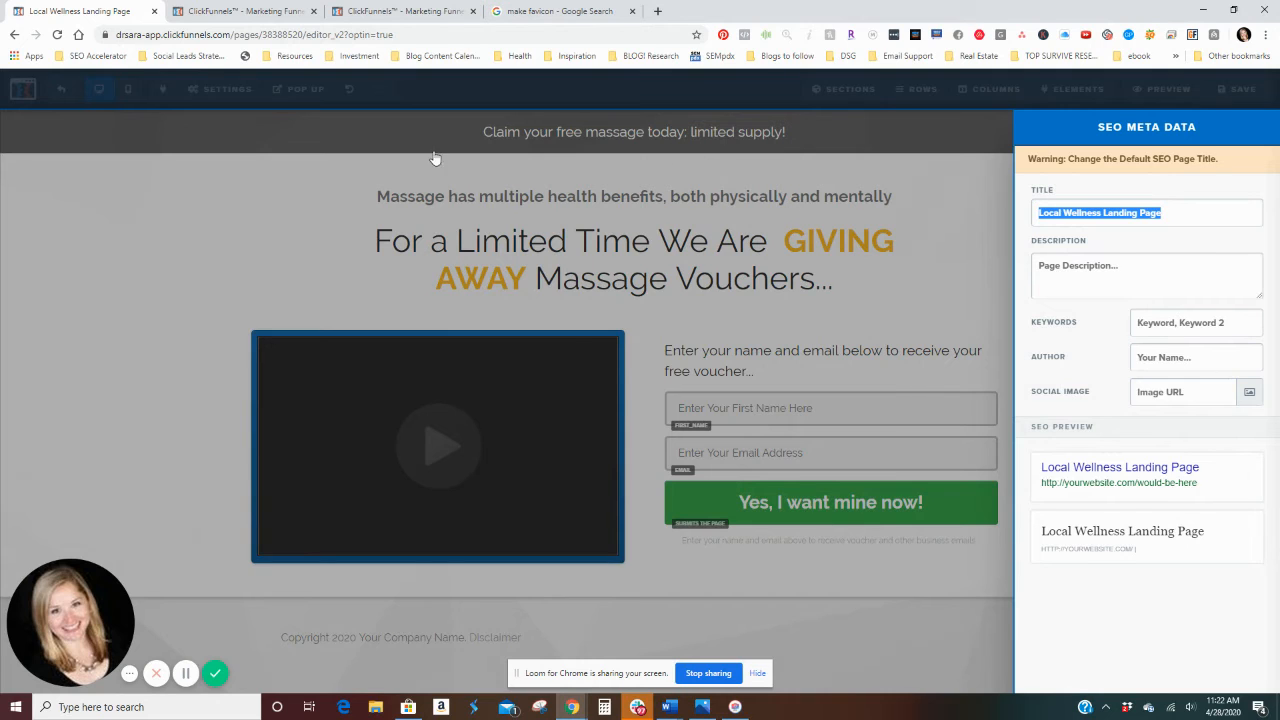
{"action": "left_click", "coordinate": [205, 195]}
{"action": "left_click", "coordinate": [220, 89]}
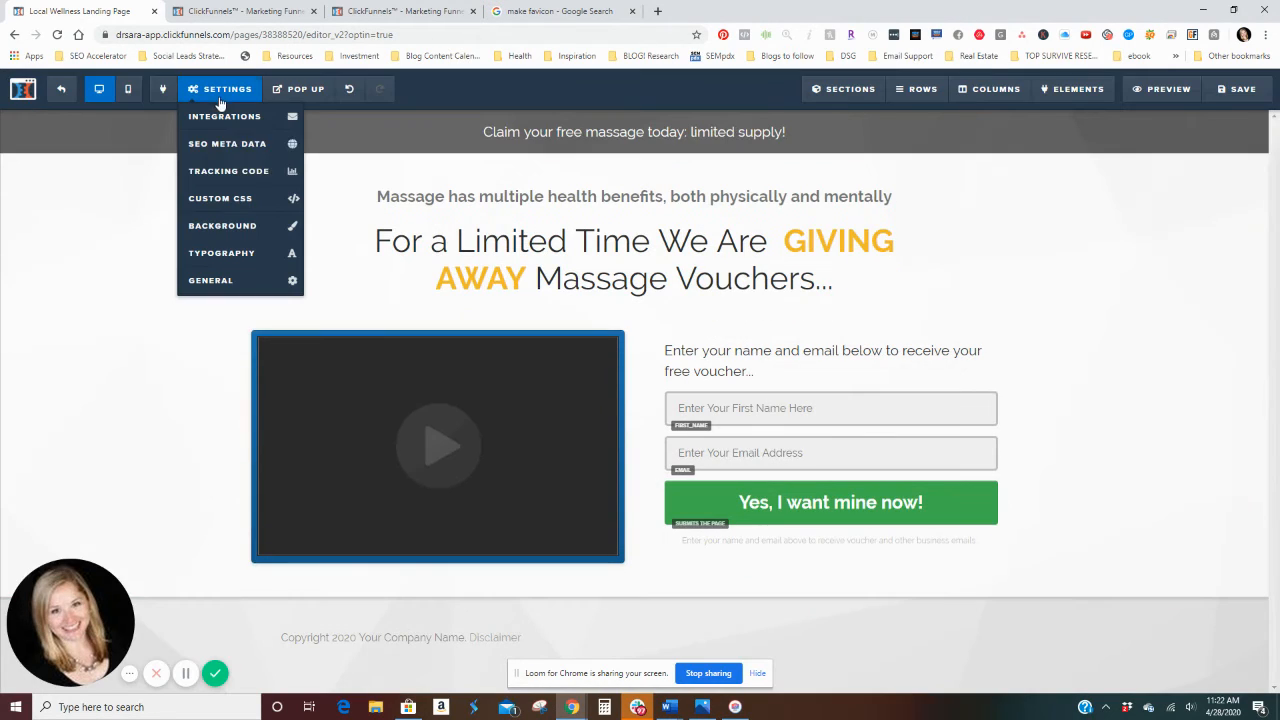
{"action": "left_click", "coordinate": [231, 184]}
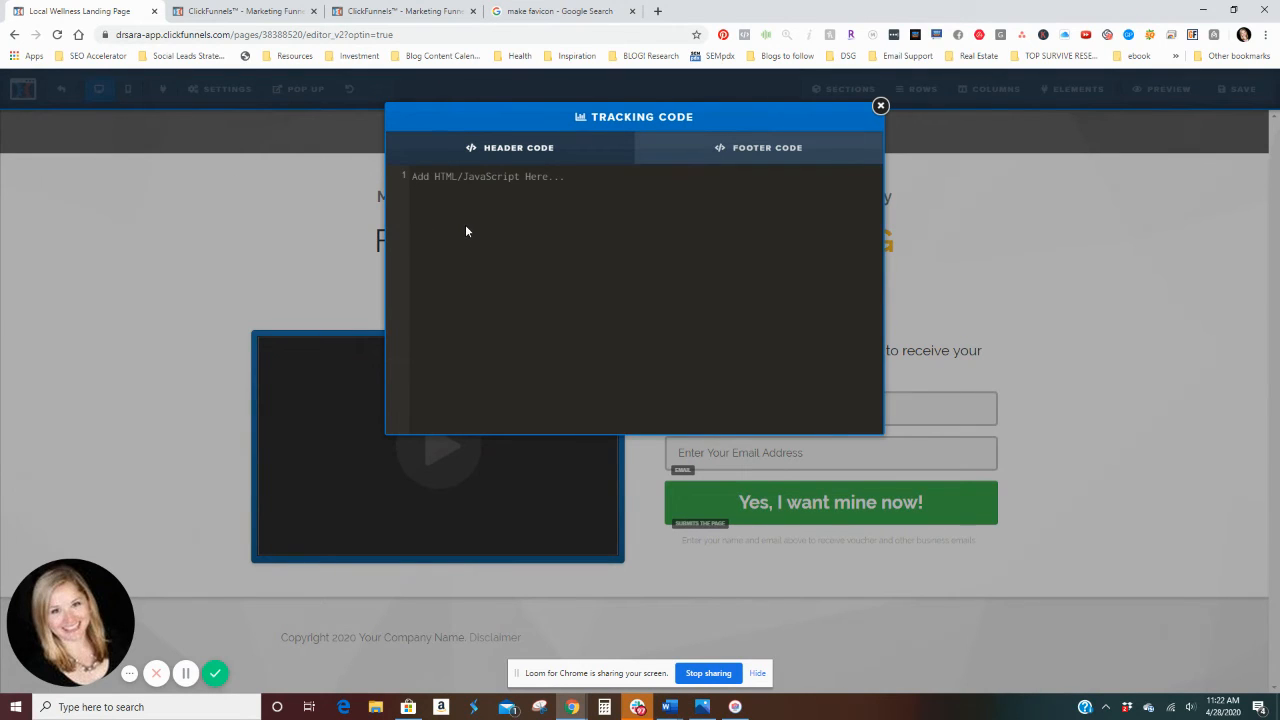
{"action": "left_click", "coordinate": [301, 257]}
Step: View the page's custom CSS editor and close it without adding any styles
{"action": "left_click", "coordinate": [220, 89]}
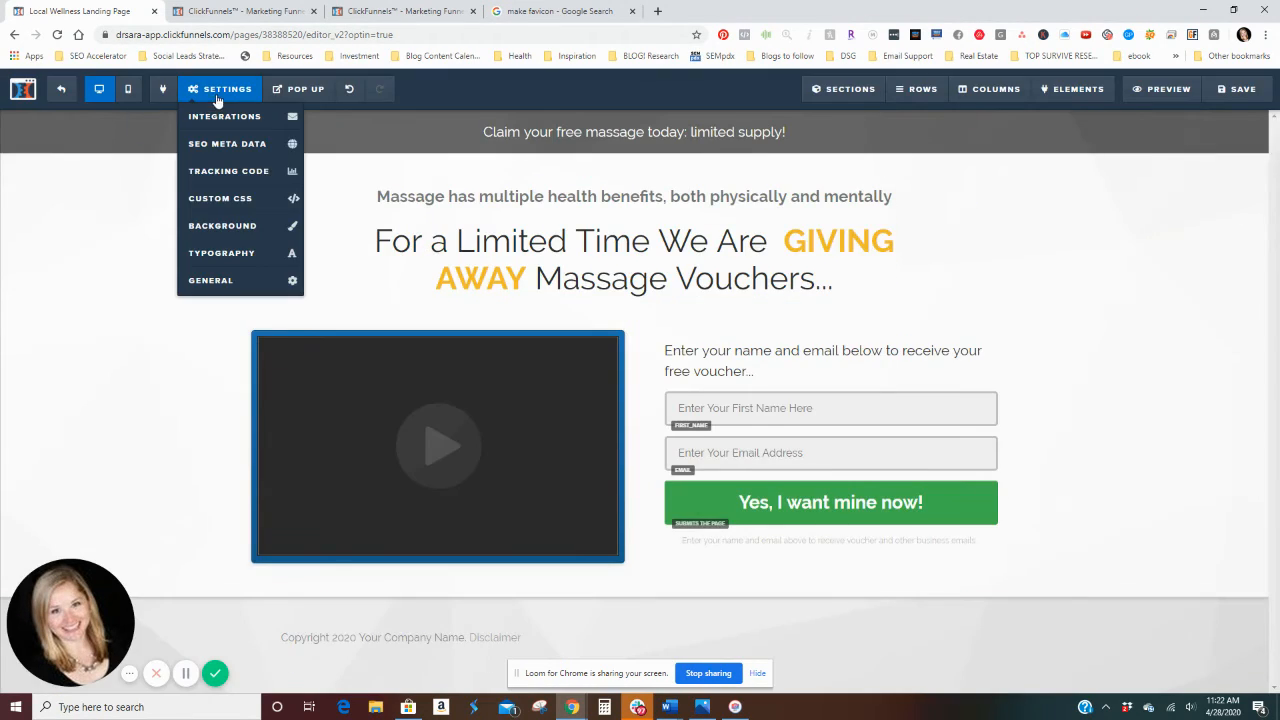
{"action": "left_click", "coordinate": [245, 202]}
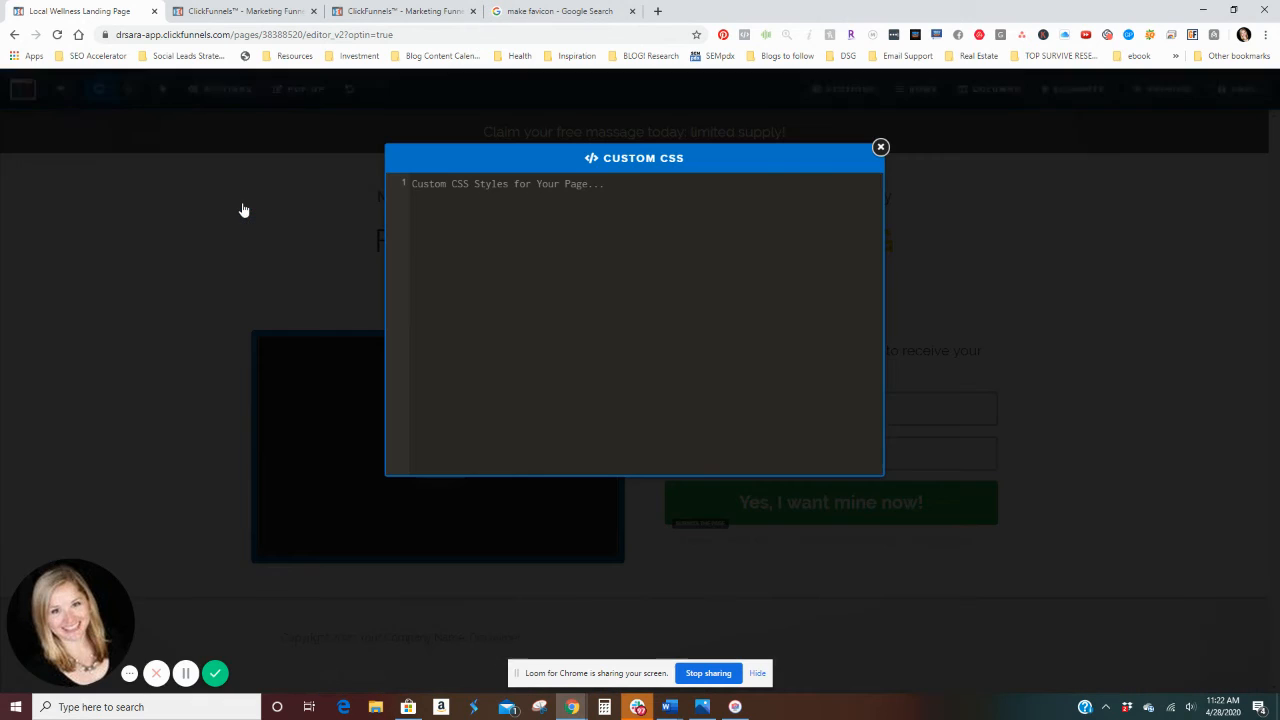
{"action": "left_click", "coordinate": [880, 147]}
Step: Review the page's background settings, including the image library for the background image, without choosing an image
{"action": "left_click", "coordinate": [211, 96]}
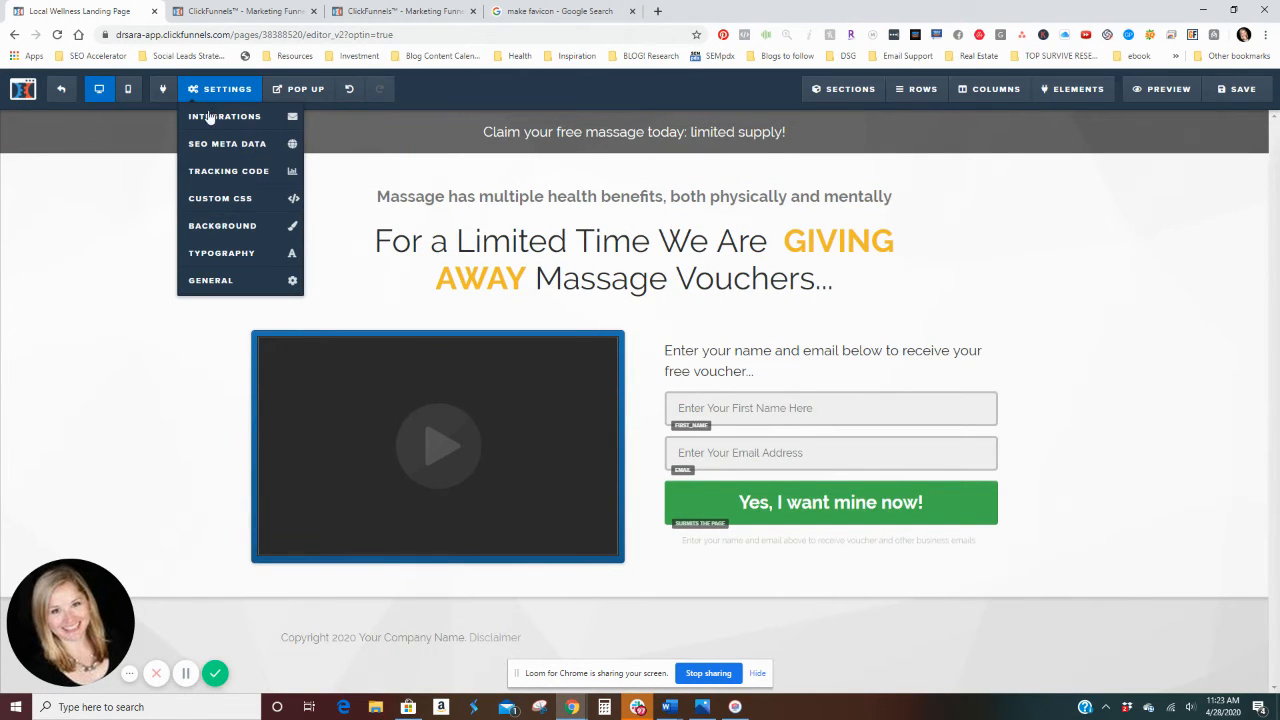
{"action": "left_click", "coordinate": [222, 226]}
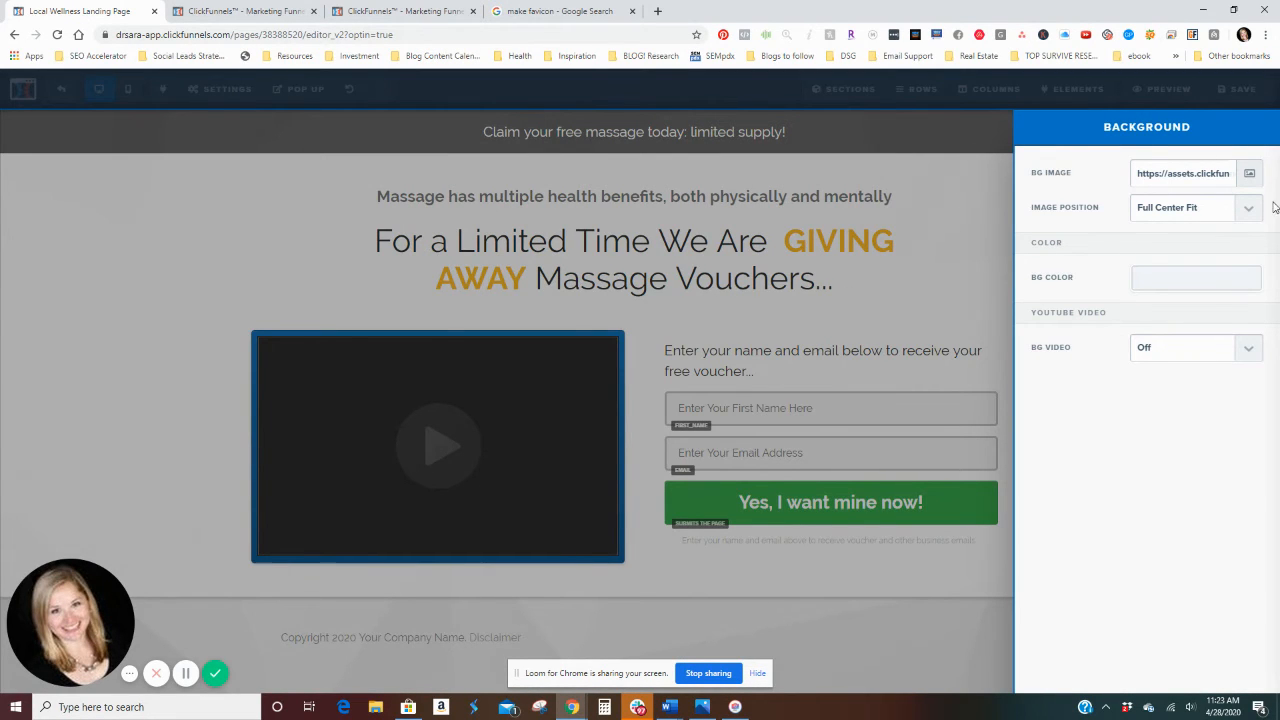
{"action": "left_click", "coordinate": [1251, 177]}
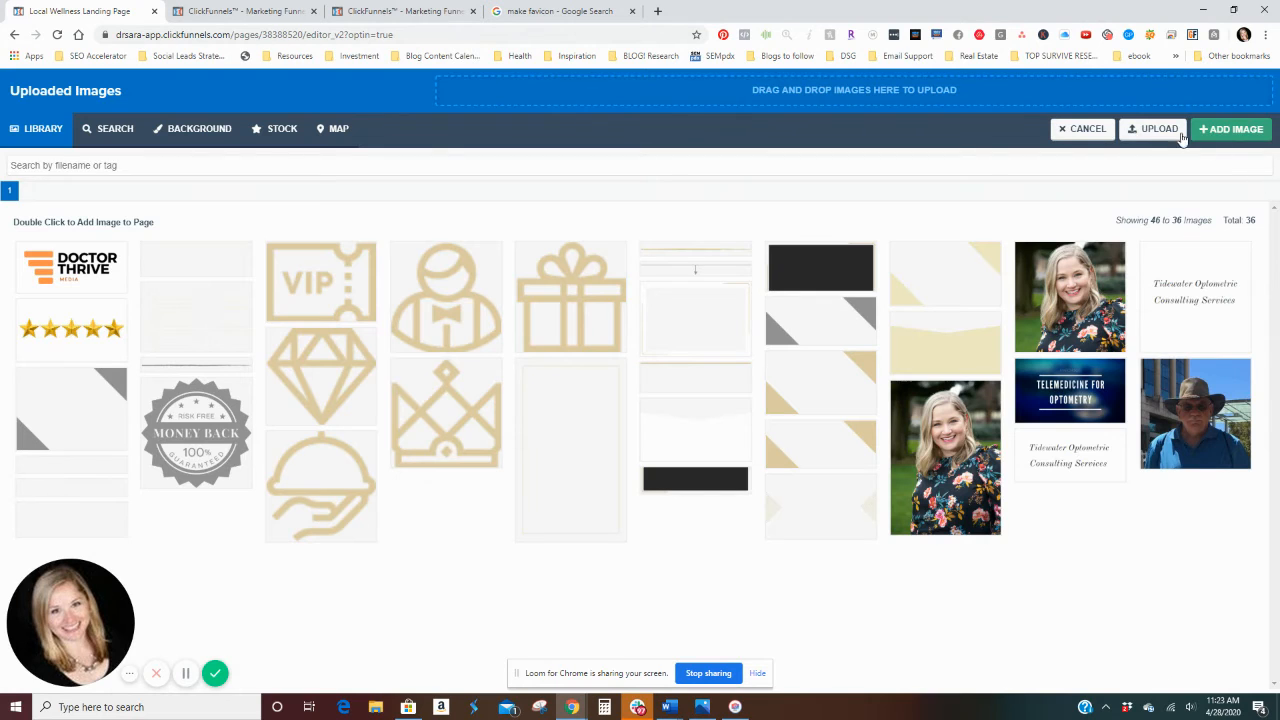
{"action": "left_click", "coordinate": [1080, 129]}
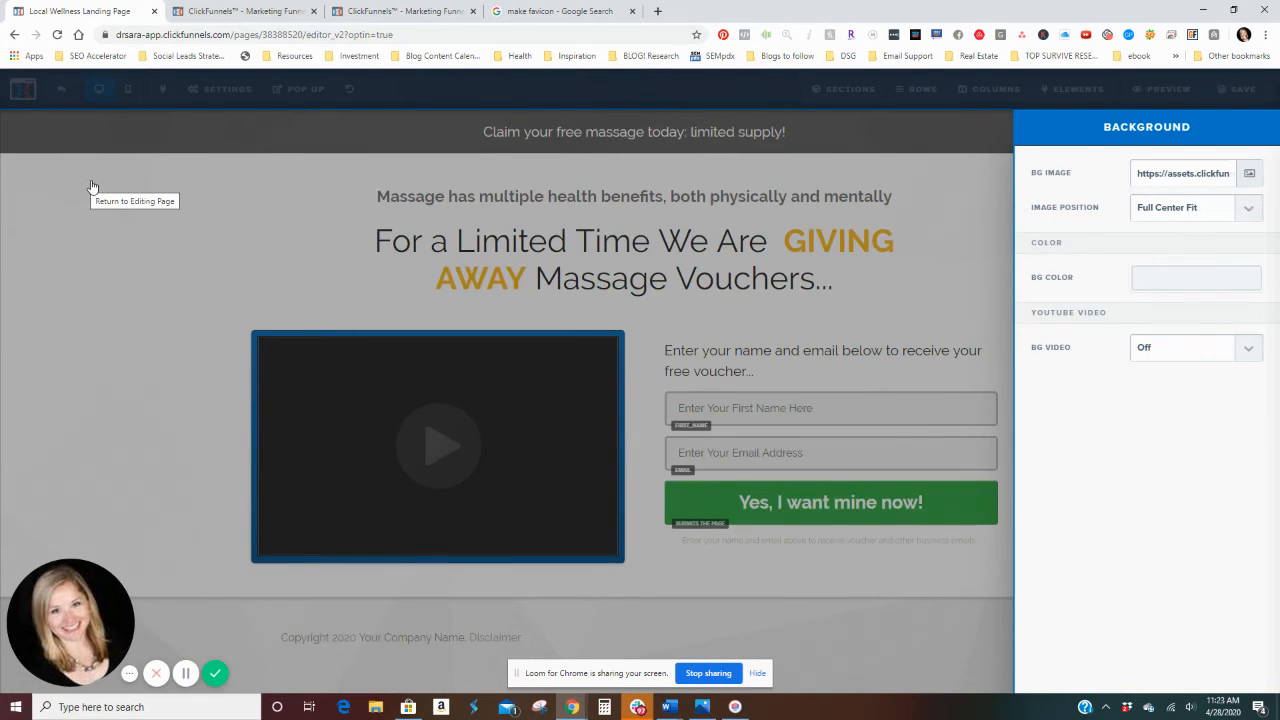
{"action": "left_click", "coordinate": [104, 238]}
Step: Review the page's typography settings for content font, headline font and text colours
{"action": "left_click", "coordinate": [200, 89]}
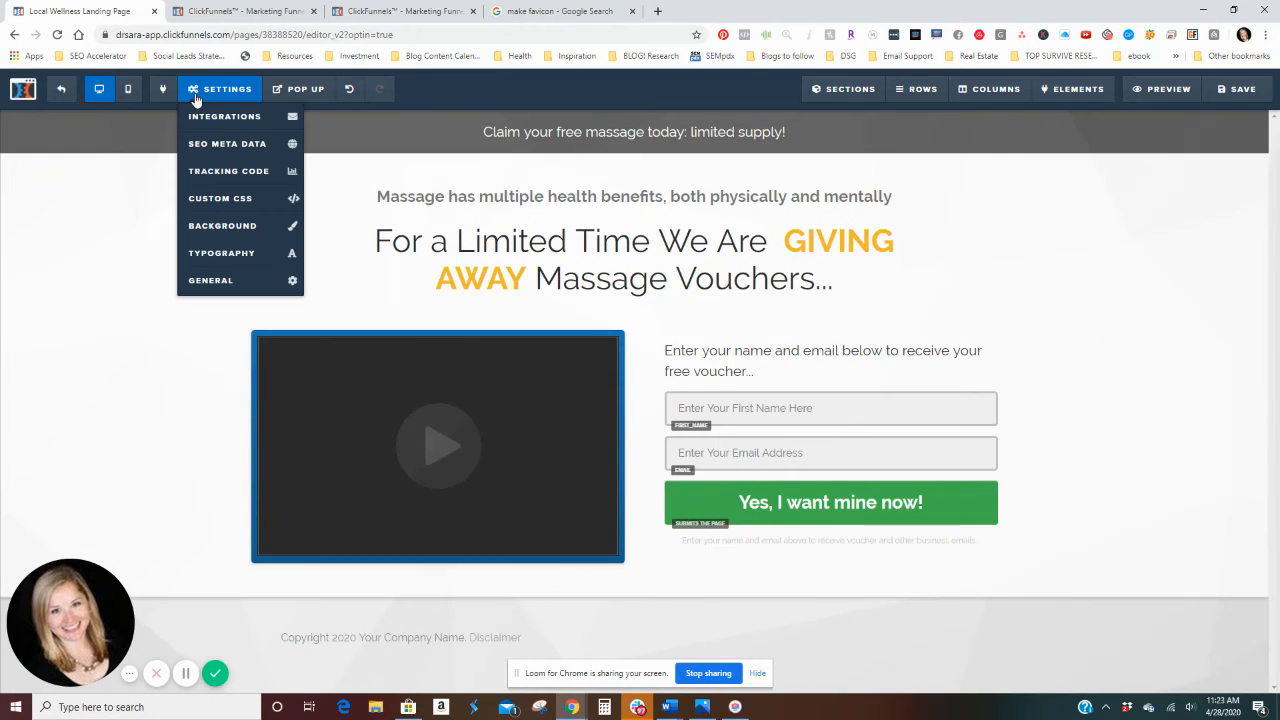
{"action": "left_click", "coordinate": [219, 257]}
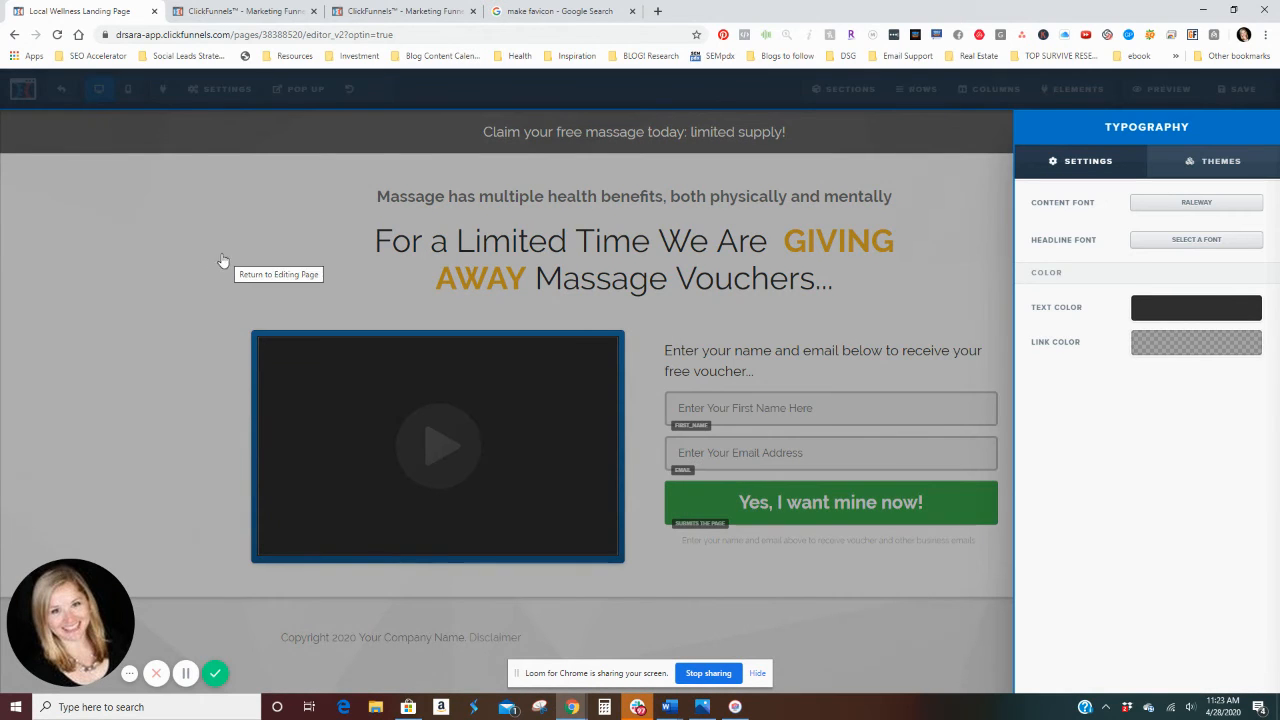
{"action": "left_click", "coordinate": [128, 271]}
Step: Review the page's general settings, including the choices for the affiliate badge
{"action": "left_click", "coordinate": [212, 90]}
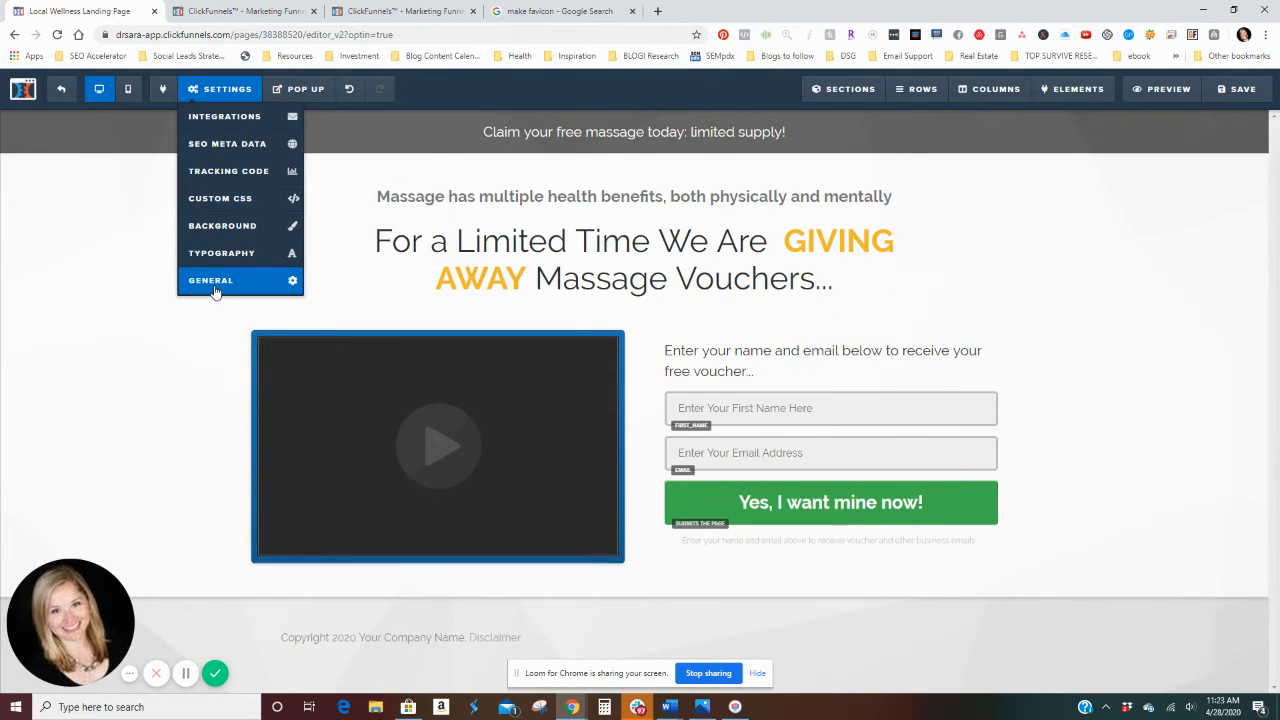
{"action": "left_click", "coordinate": [212, 281]}
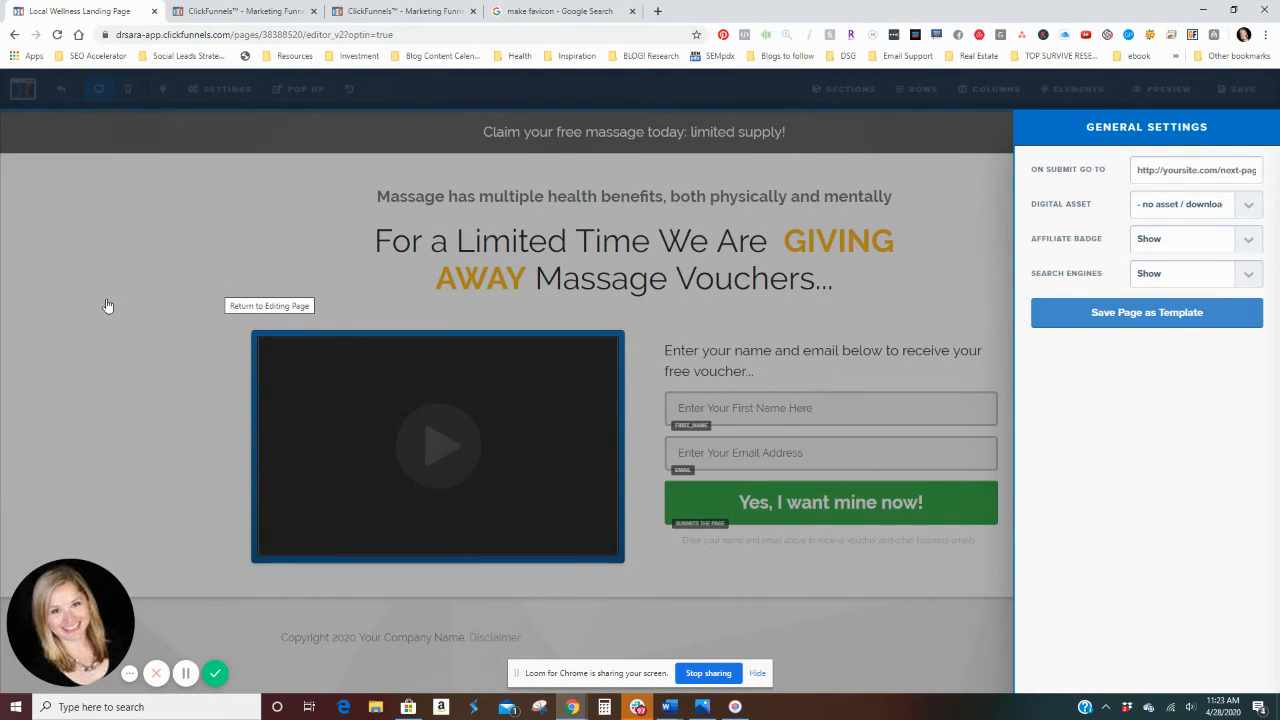
{"action": "left_click", "coordinate": [1251, 241]}
{"action": "left_click", "coordinate": [1160, 263]}
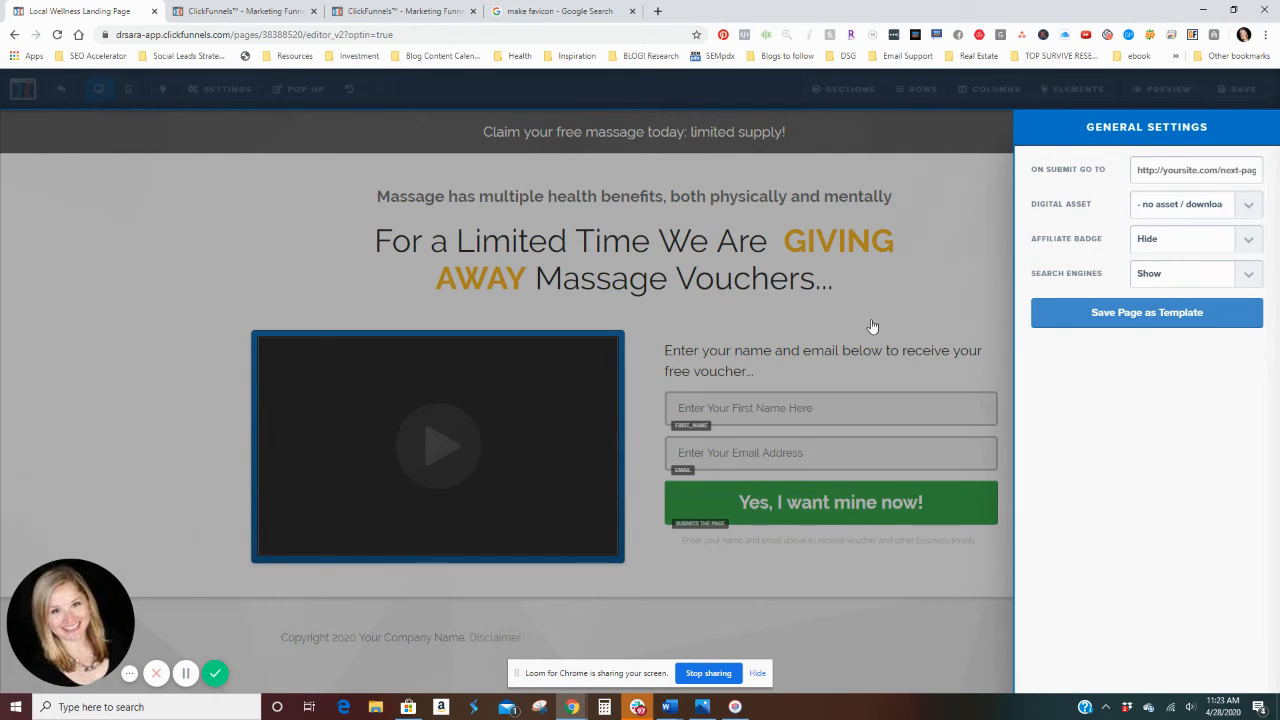
{"action": "left_click", "coordinate": [975, 212]}
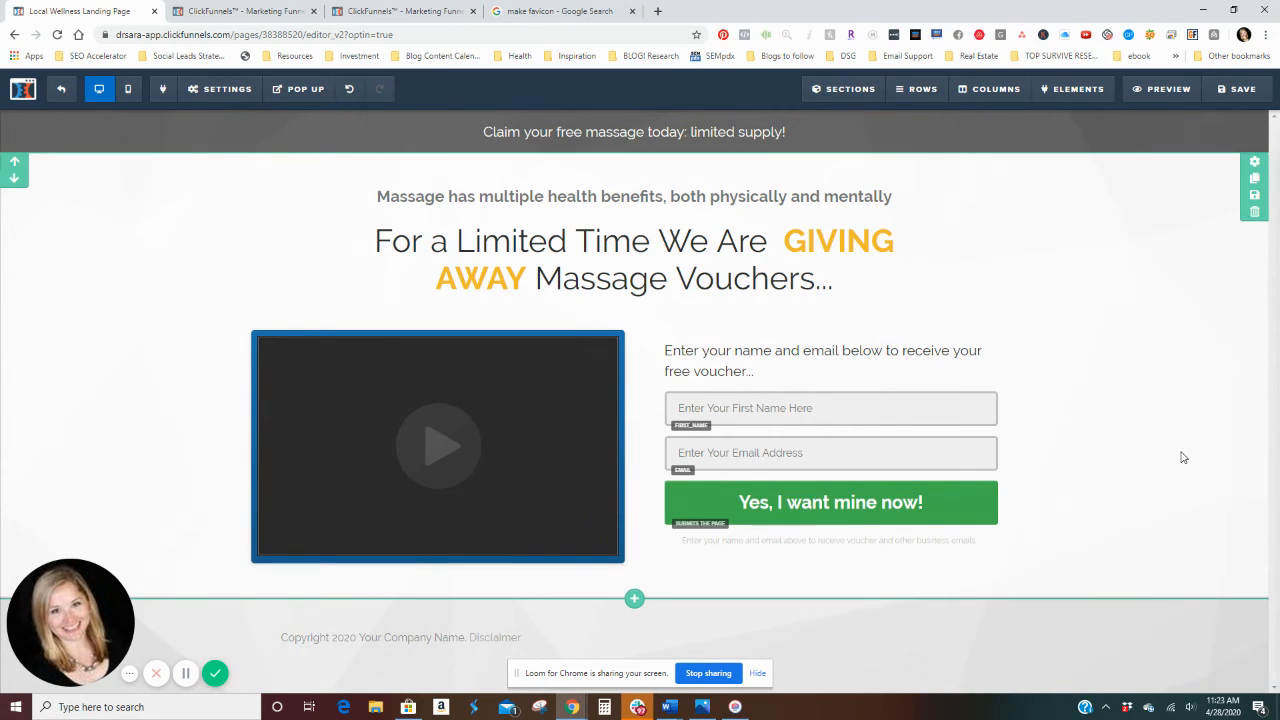
Step: Check which action is assigned to the "Yes, I want mine now!" opt-in button
{"action": "left_click", "coordinate": [937, 474]}
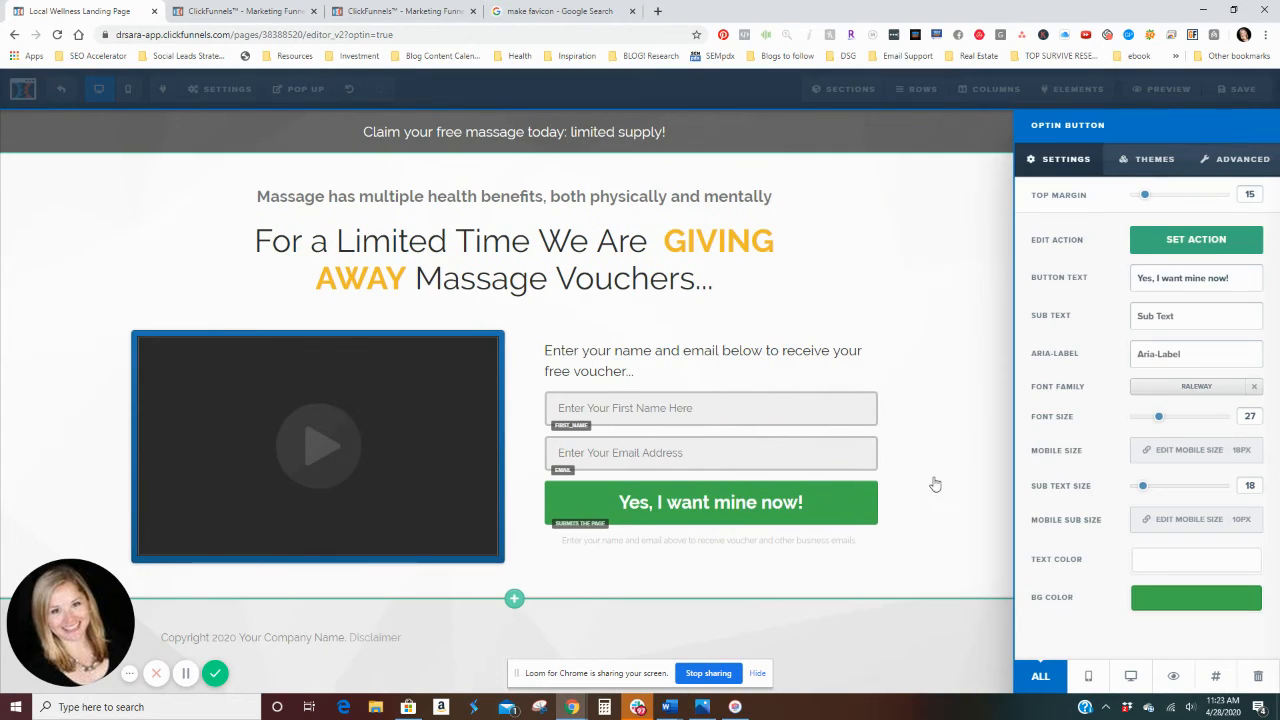
{"action": "left_click", "coordinate": [1214, 249]}
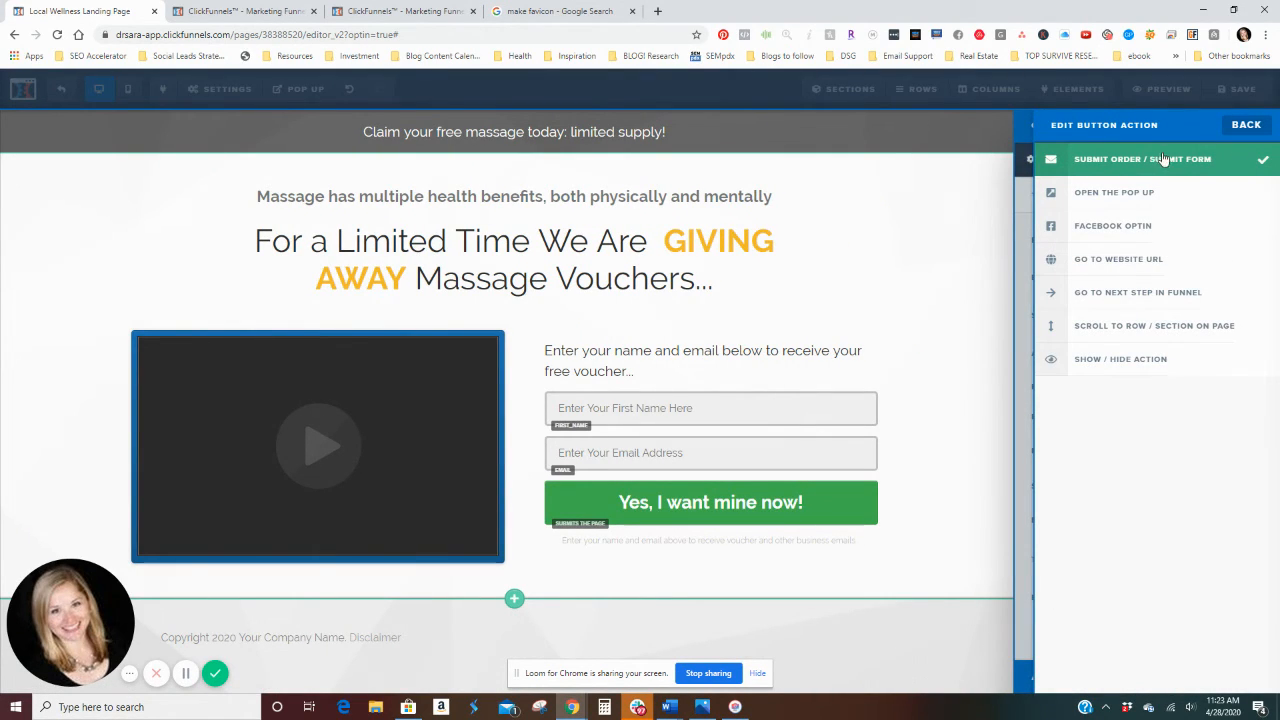
{"action": "left_click", "coordinate": [866, 266]}
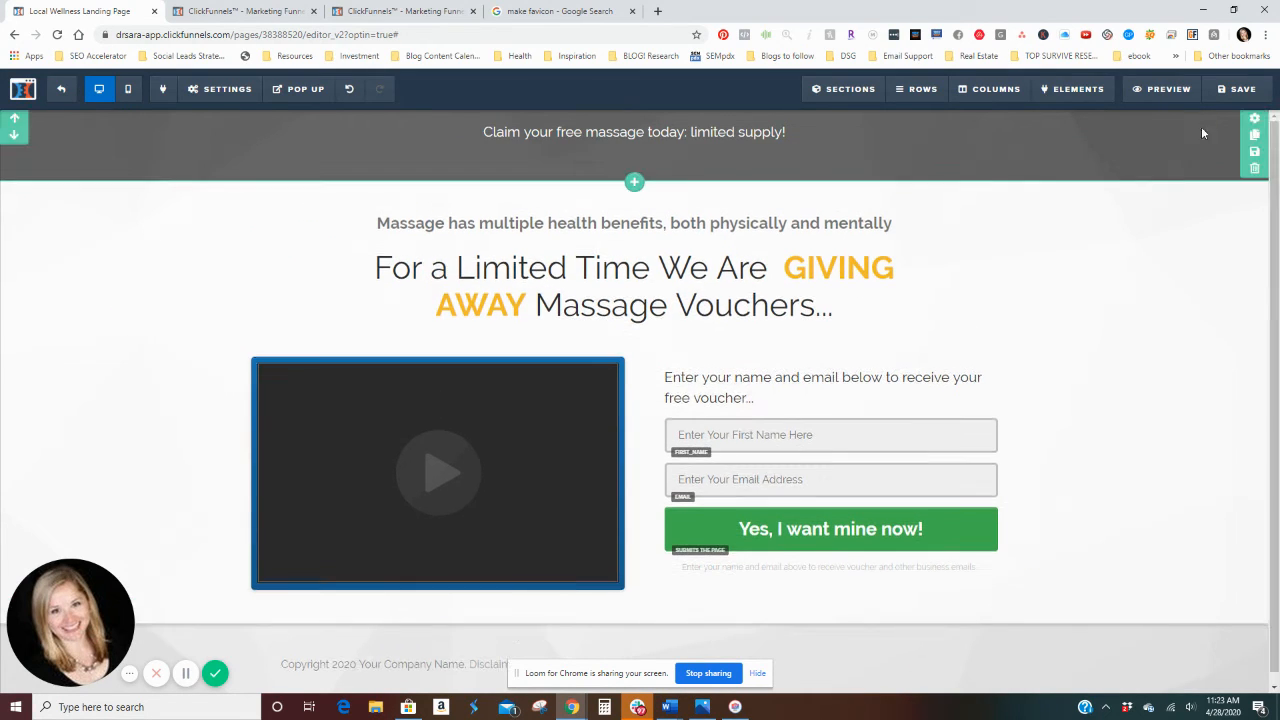
Step: Save the squeeze page, exit its editor and select the funnel's Thank You Page step
{"action": "left_click", "coordinate": [1210, 91]}
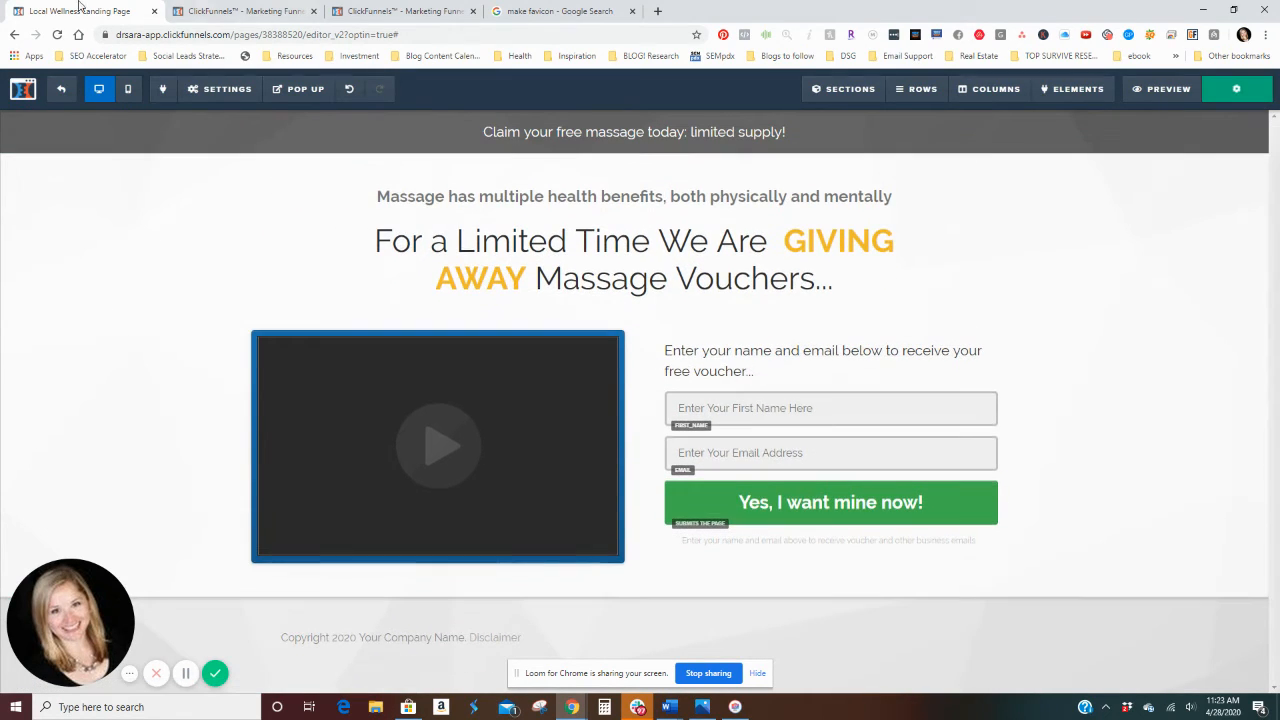
{"action": "left_click", "coordinate": [58, 91]}
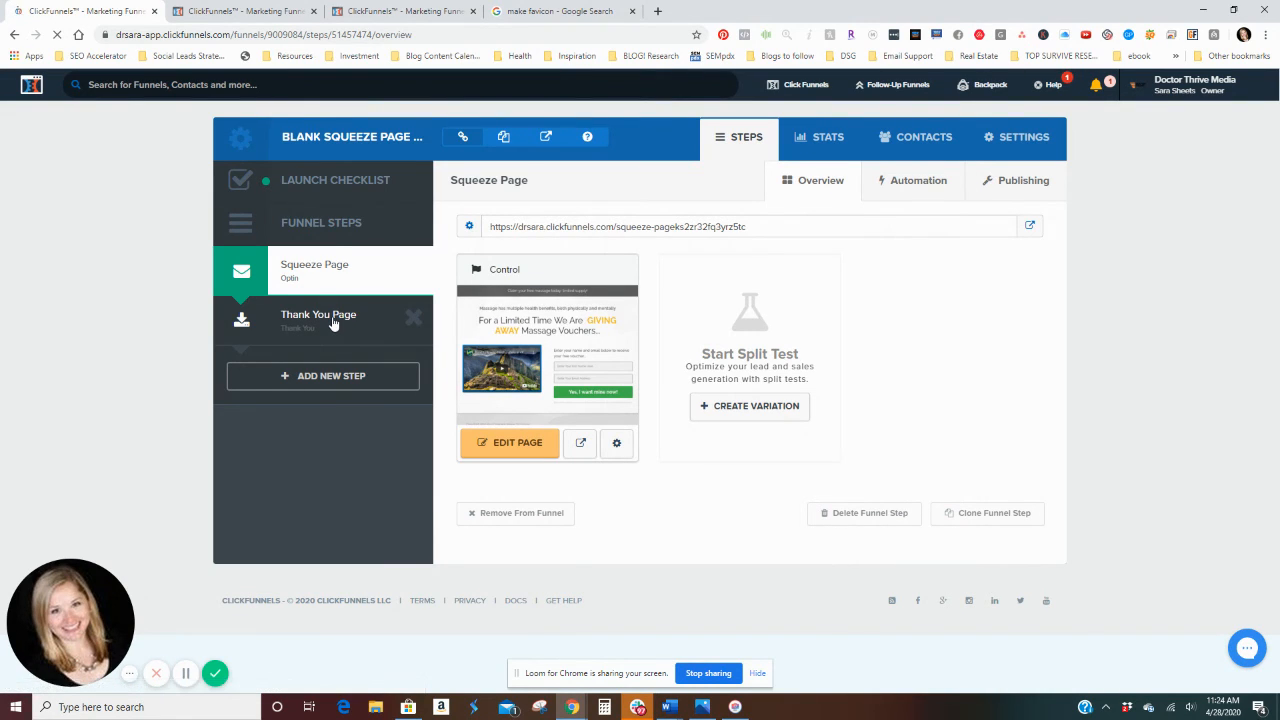
{"action": "left_click", "coordinate": [333, 320]}
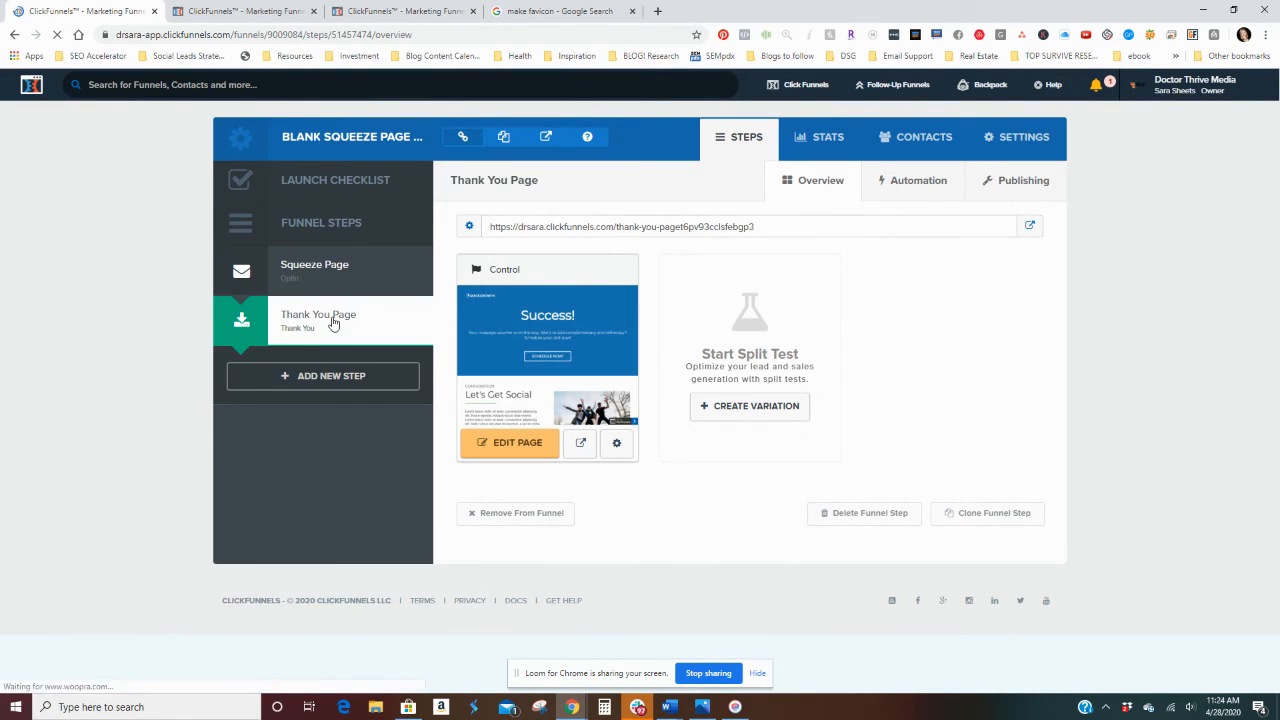
Step: Glance at the Thank You Page's name and path settings, then open the page for editing and look over its content
{"action": "left_click", "coordinate": [617, 442]}
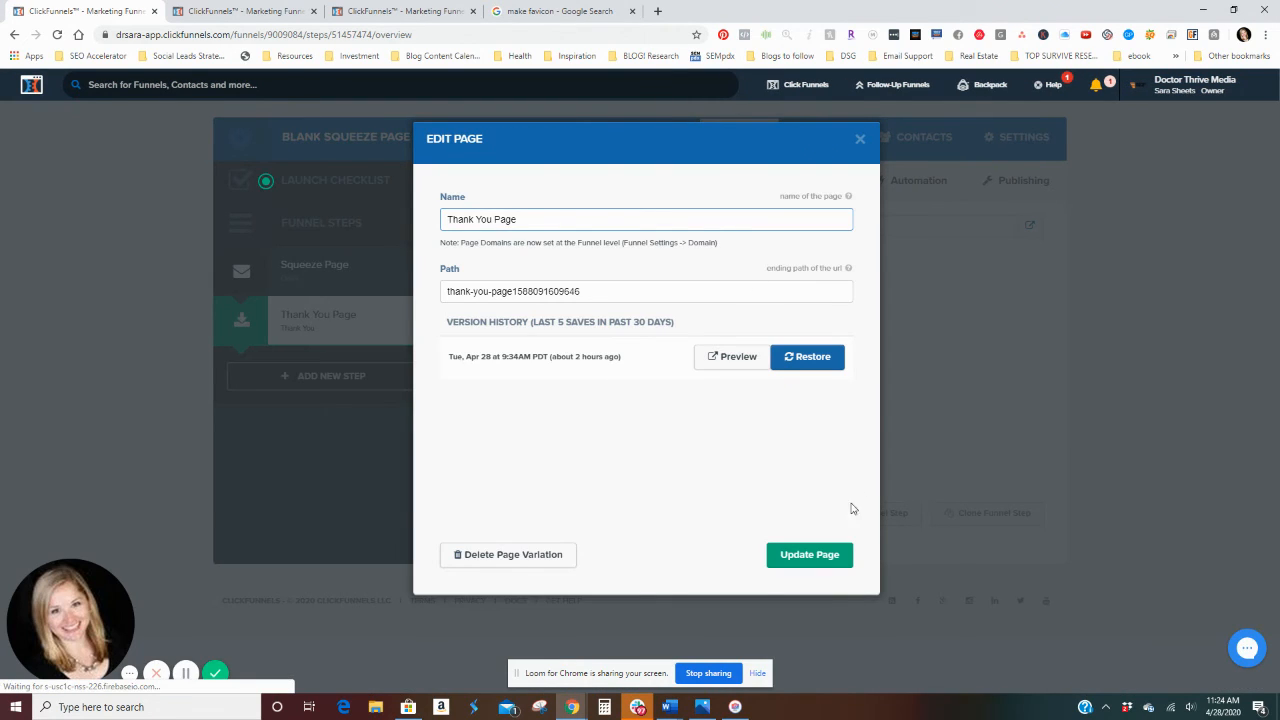
{"action": "left_click", "coordinate": [860, 141]}
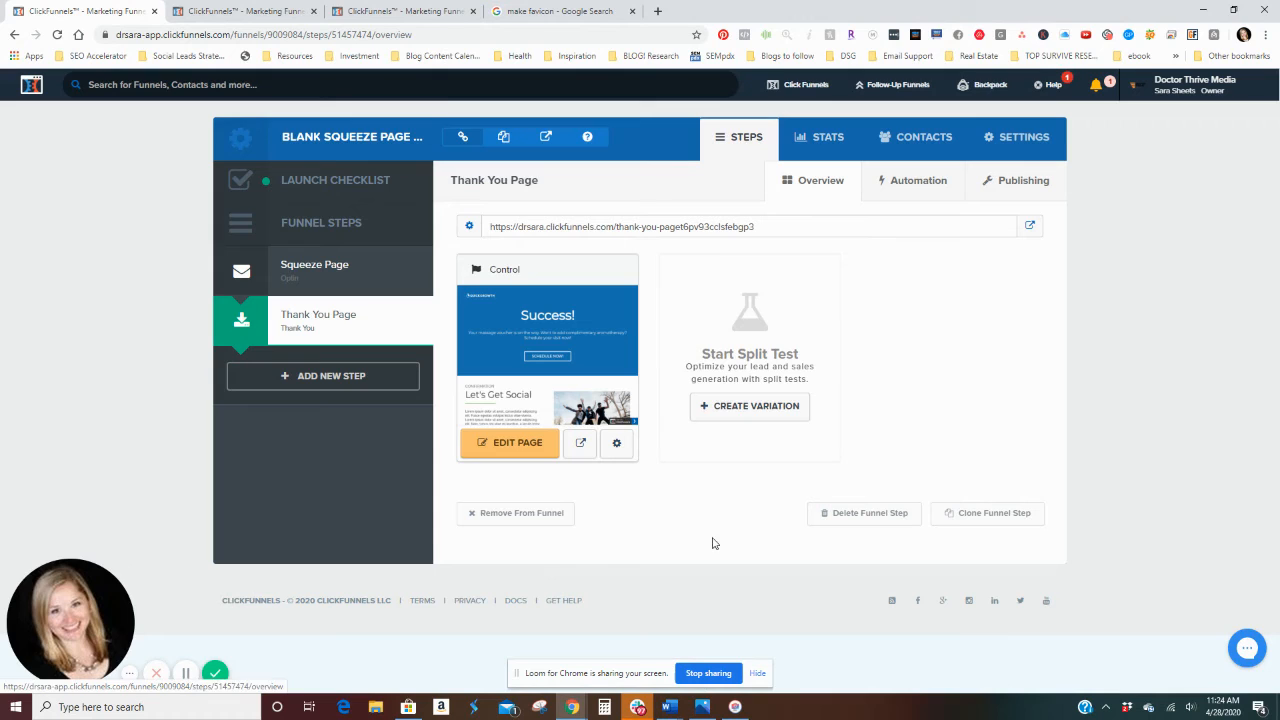
{"action": "left_click", "coordinate": [515, 446]}
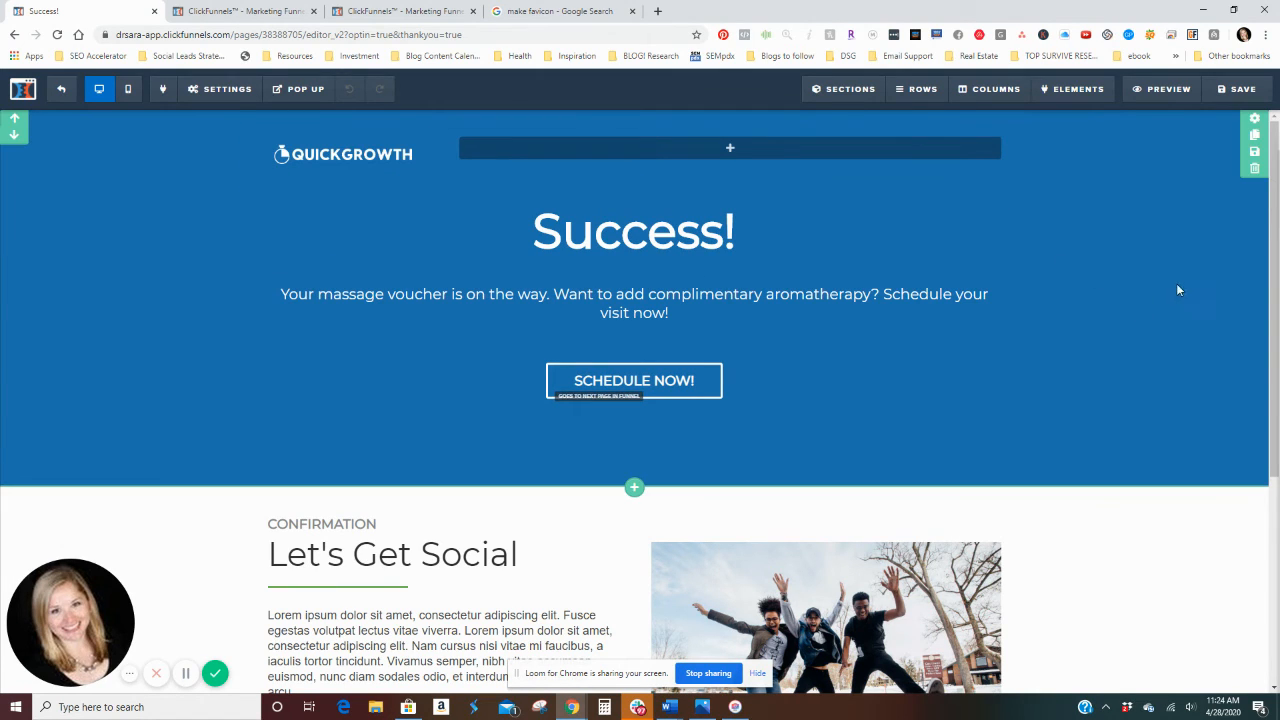
{"action": "mouse_move", "coordinate": [1062, 85]}
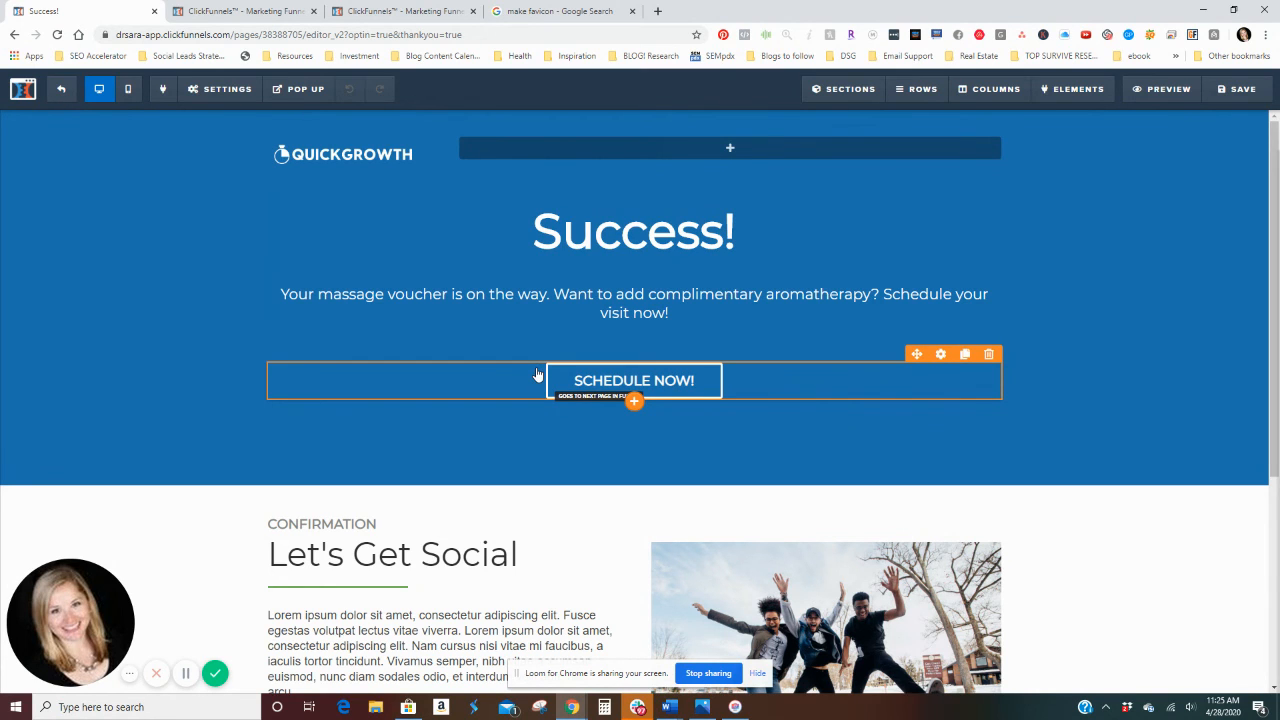
{"action": "scroll", "coordinate": [535, 370], "scroll_direction": "down", "scroll_amount": 1}
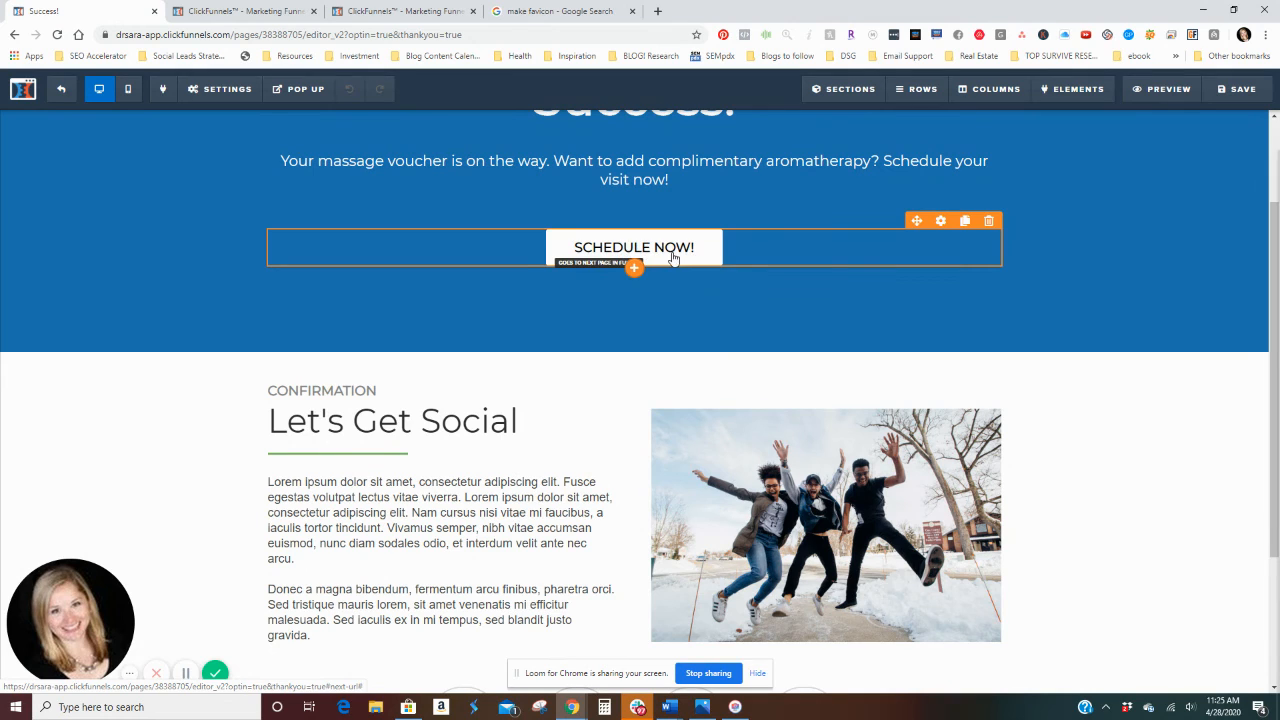
Step: Check the Facebook icon's link settings and delete the Twitter icon from the social icon row under "Let's Get Social"
{"action": "scroll", "coordinate": [835, 394], "scroll_direction": "down", "scroll_amount": 1}
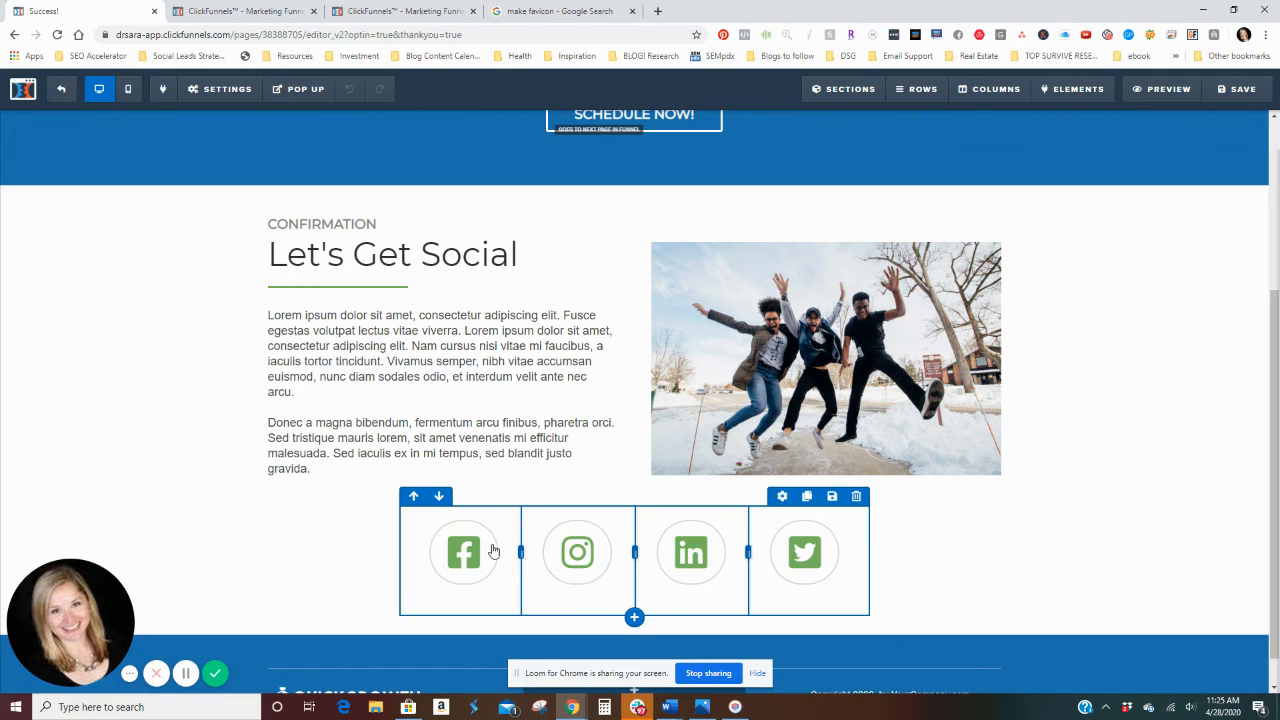
{"action": "left_click", "coordinate": [444, 512]}
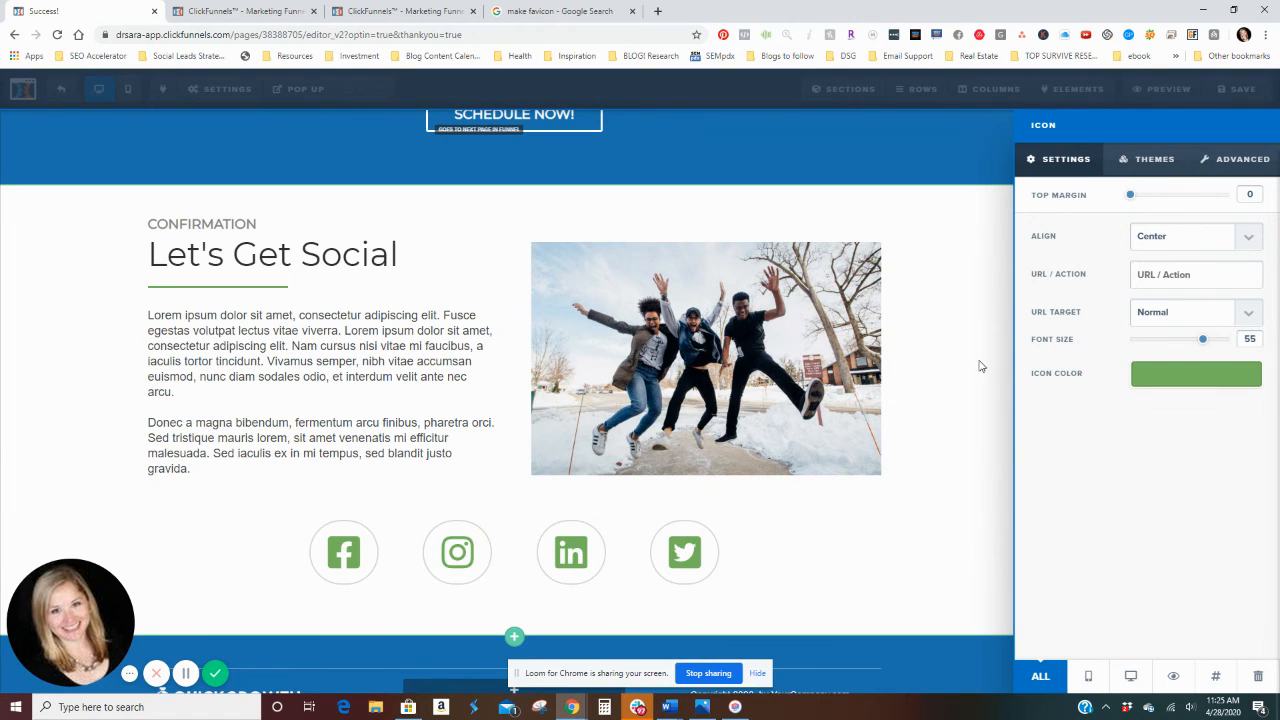
{"action": "left_click", "coordinate": [846, 558]}
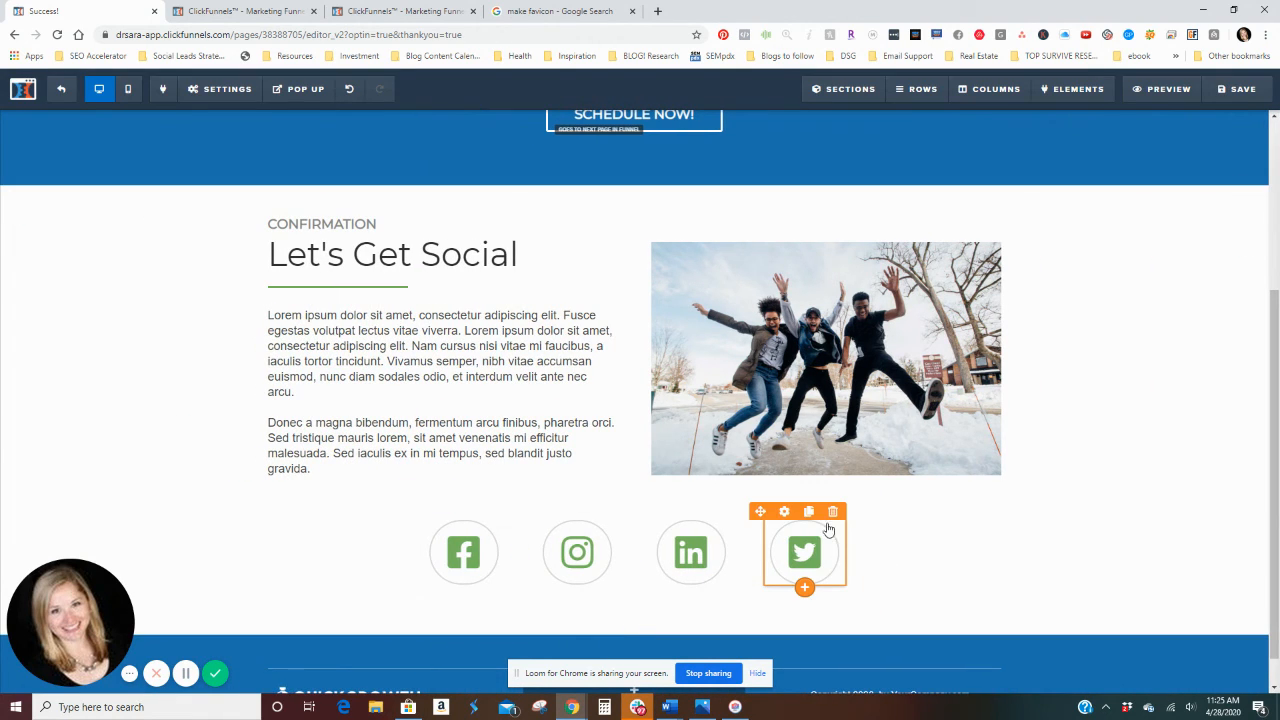
{"action": "left_click", "coordinate": [830, 513]}
{"action": "left_click", "coordinate": [702, 109]}
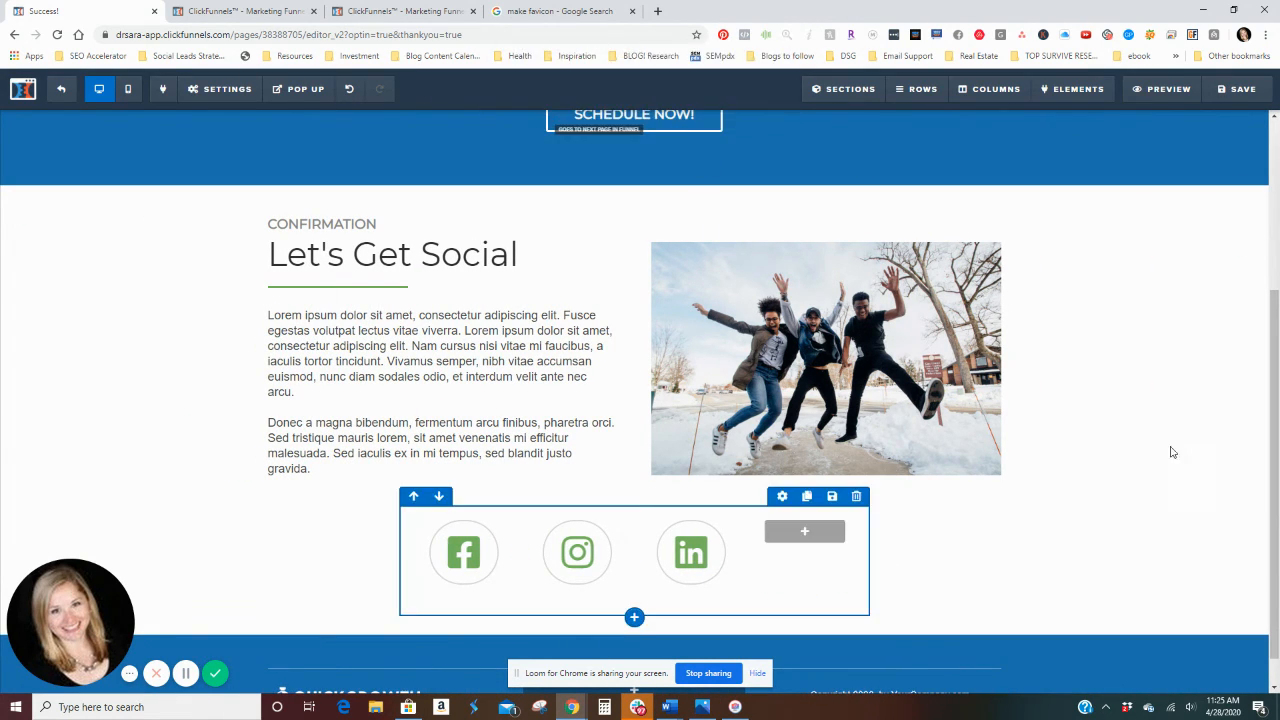
Step: Look at the Thank You Page's header tracking code settings without adding code, and save the page and exit its editor
{"action": "scroll", "coordinate": [360, 525], "scroll_direction": "down", "scroll_amount": 1}
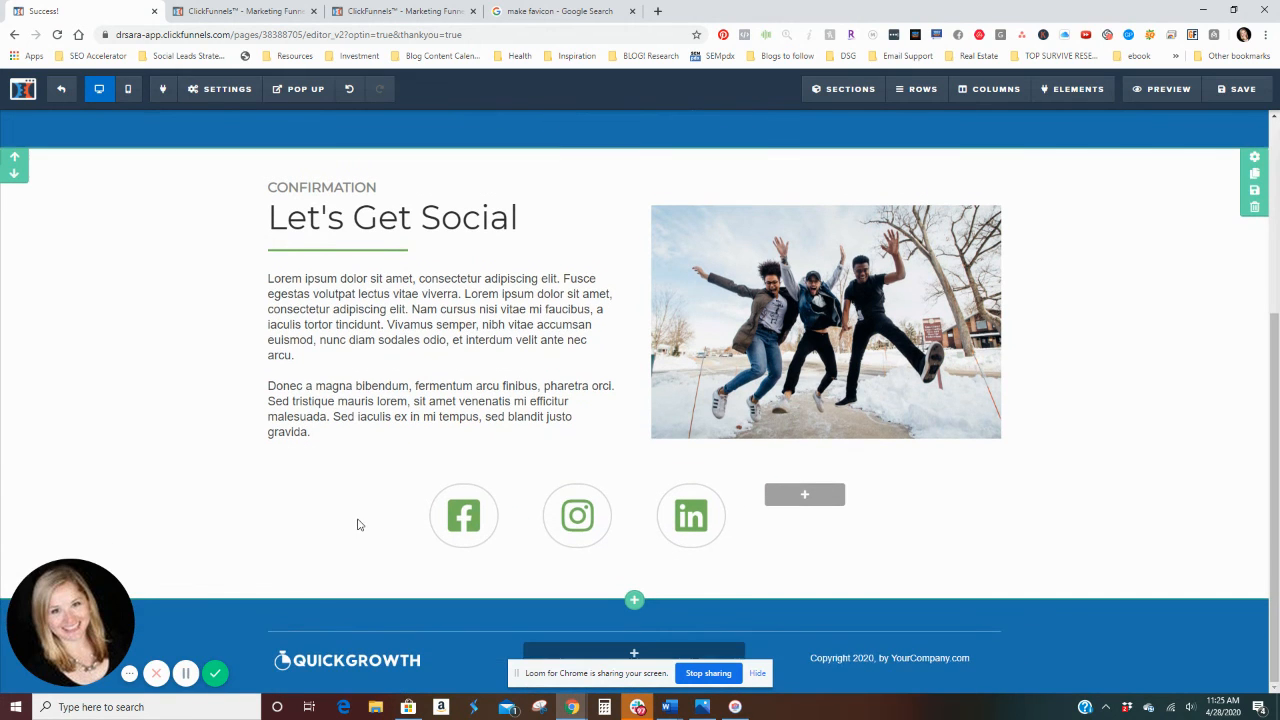
{"action": "scroll", "coordinate": [1023, 600], "scroll_direction": "up", "scroll_amount": 3}
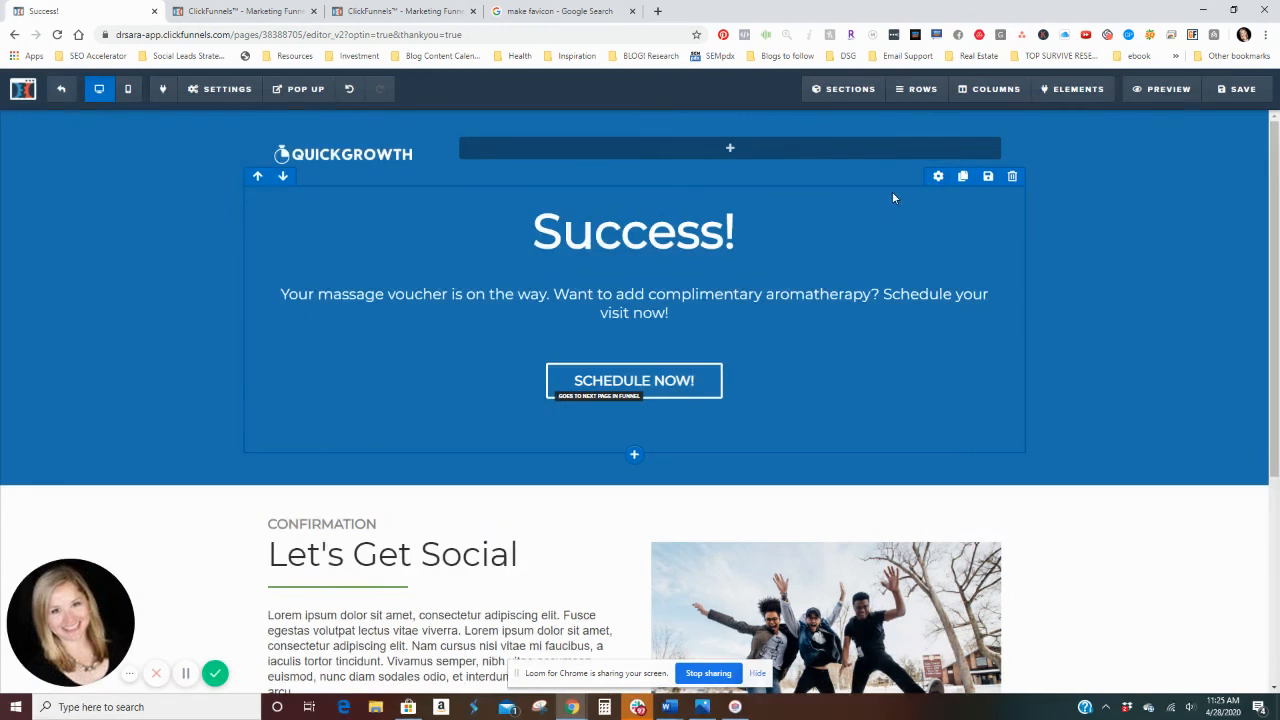
{"action": "left_click", "coordinate": [212, 90]}
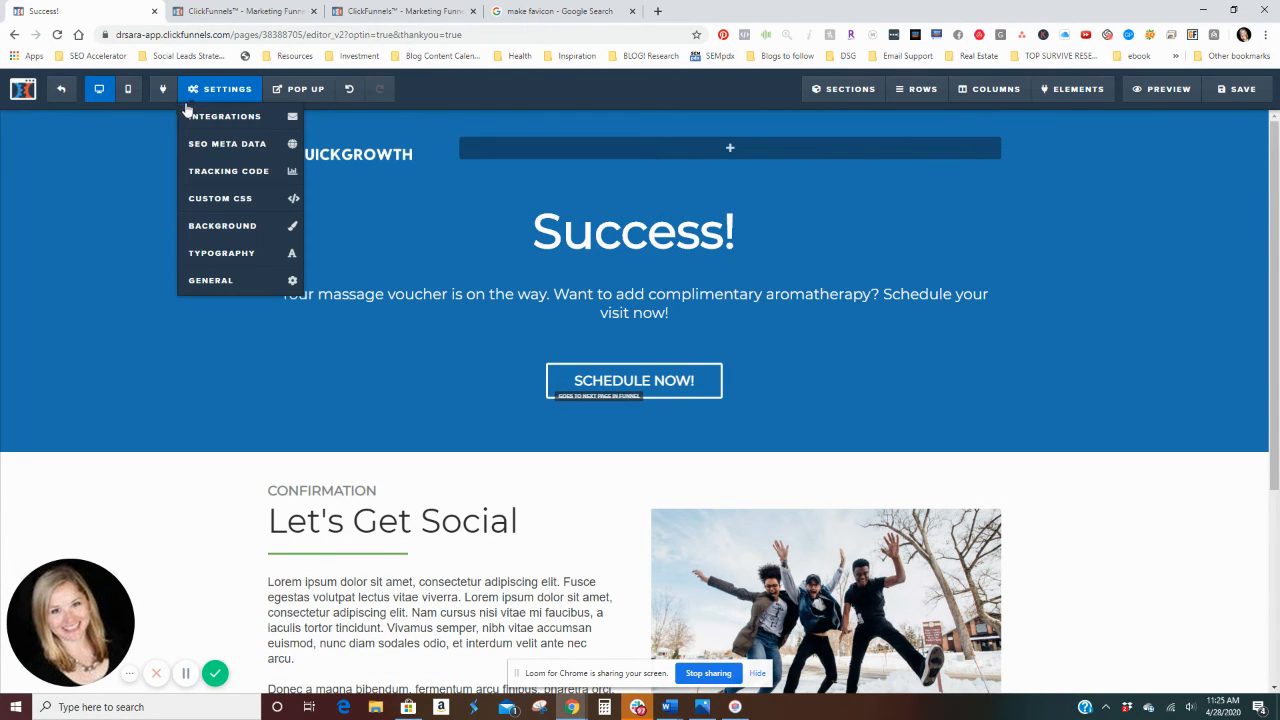
{"action": "left_click", "coordinate": [197, 171]}
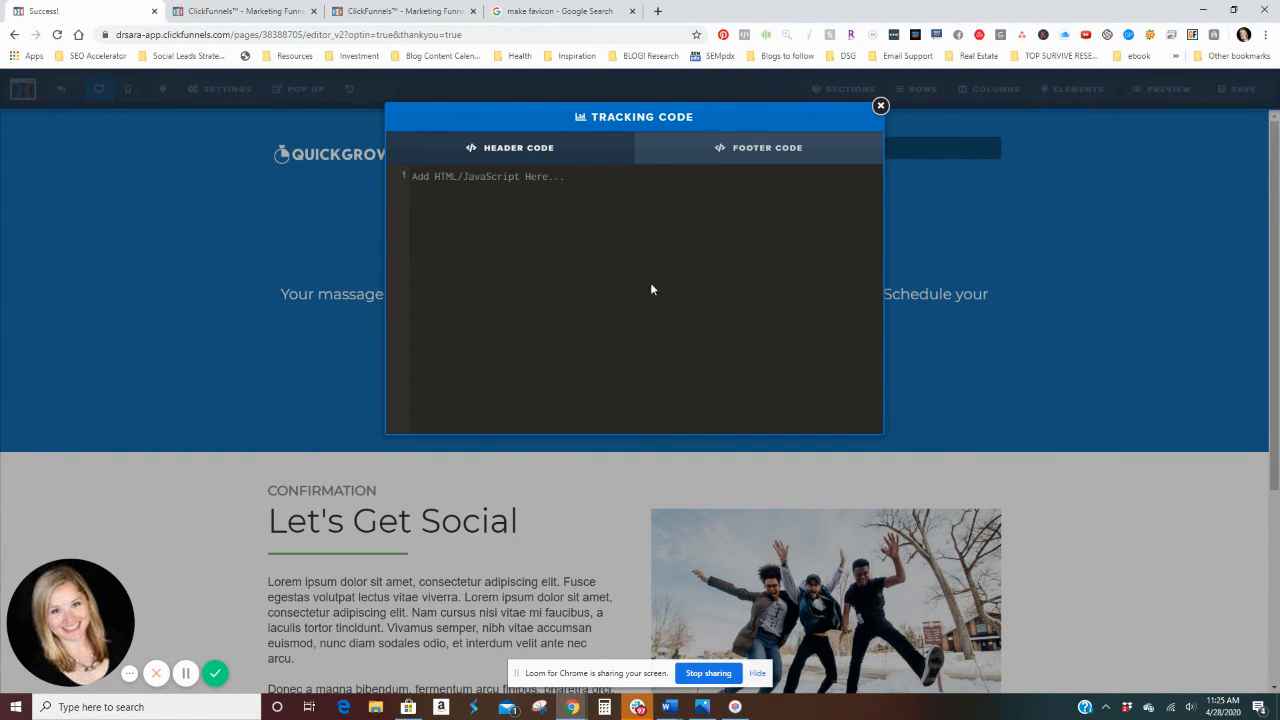
{"action": "left_click", "coordinate": [880, 107]}
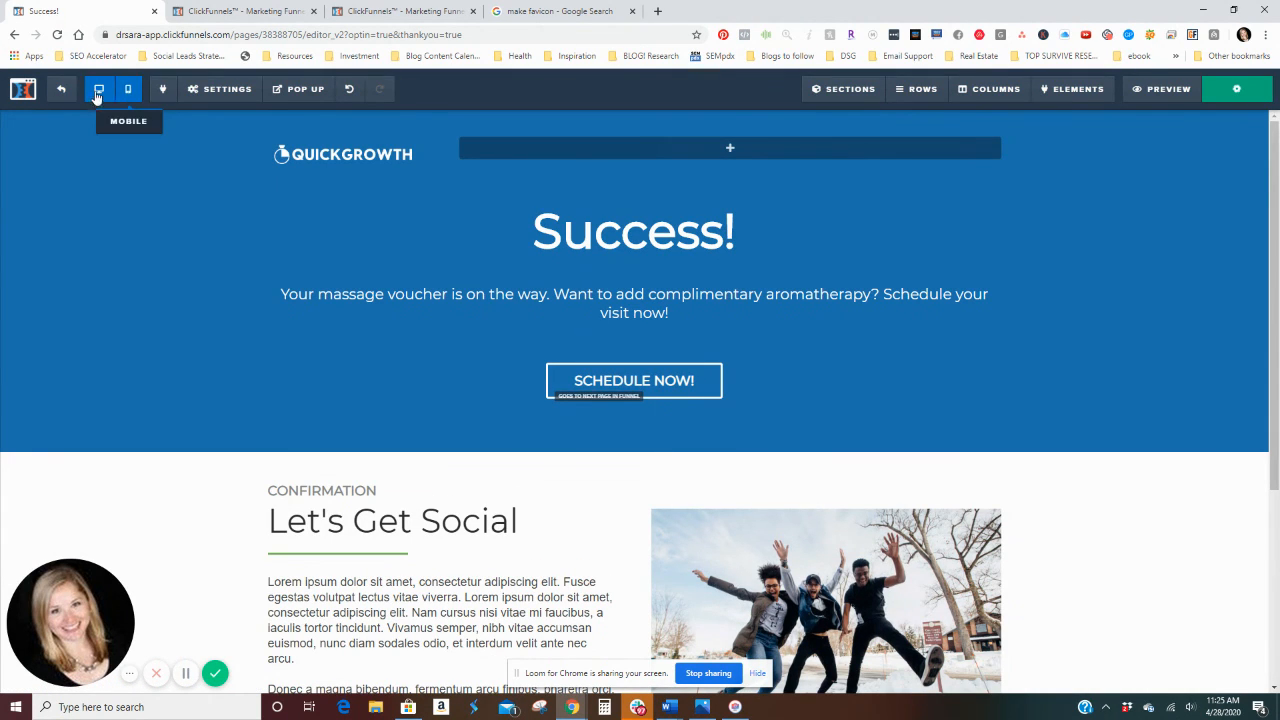
{"action": "left_click", "coordinate": [61, 89]}
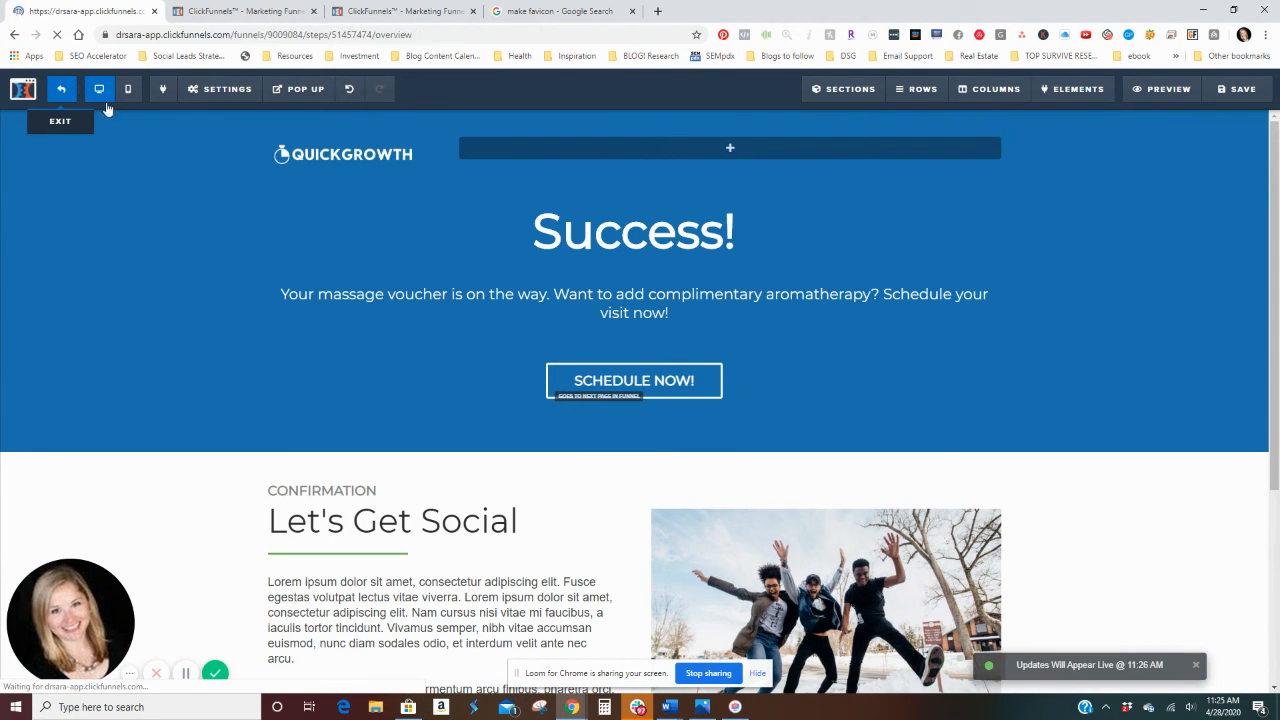